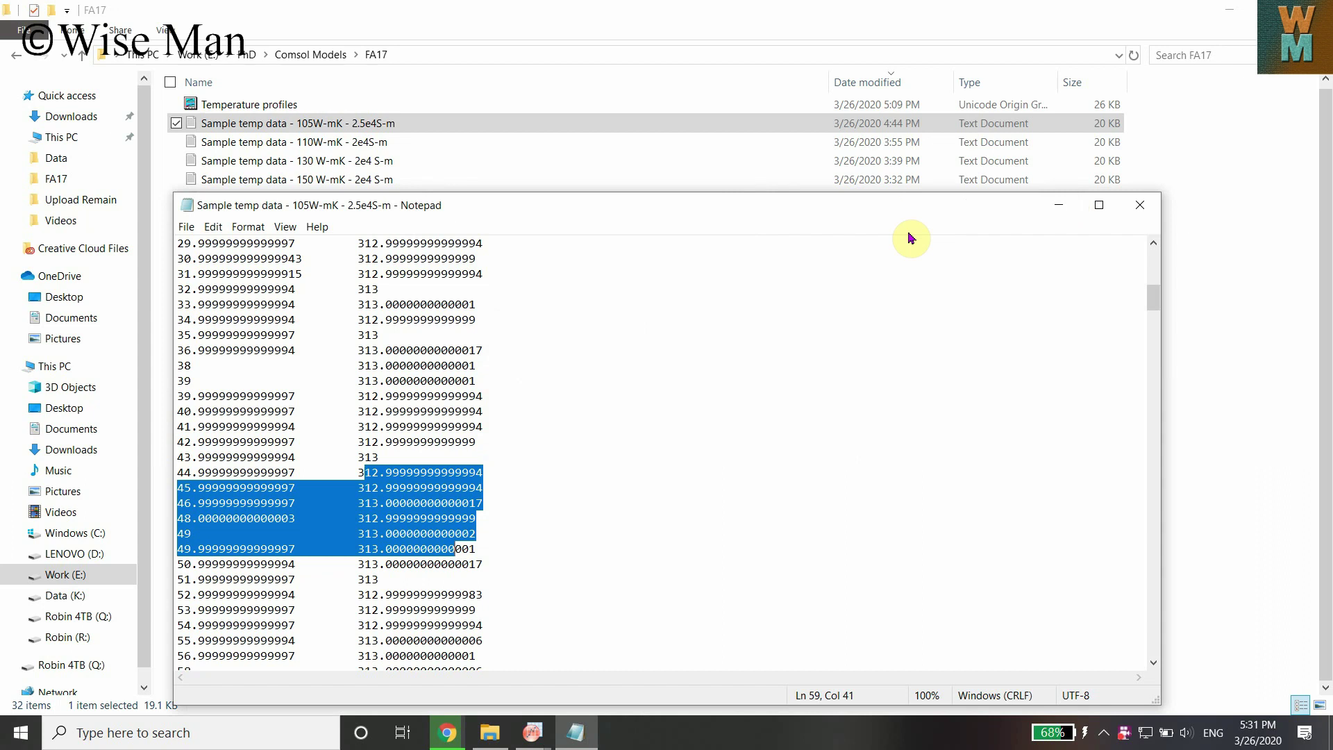
# - Move the Notepad window and select the 105W-mK data rows starting at line 33
pyautogui.moveTo(800, 209); pyautogui.dragTo(844, 187)
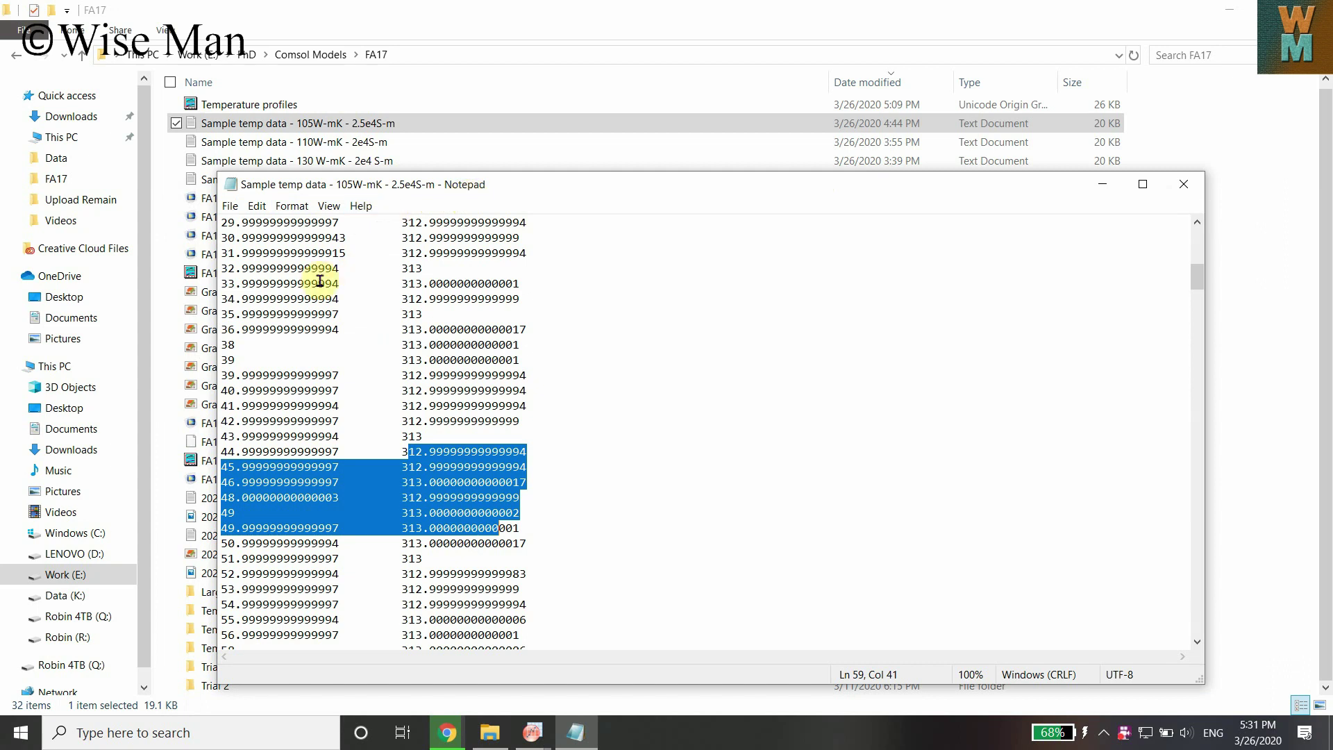
pyautogui.moveTo(248, 280); pyautogui.dragTo(514, 407)
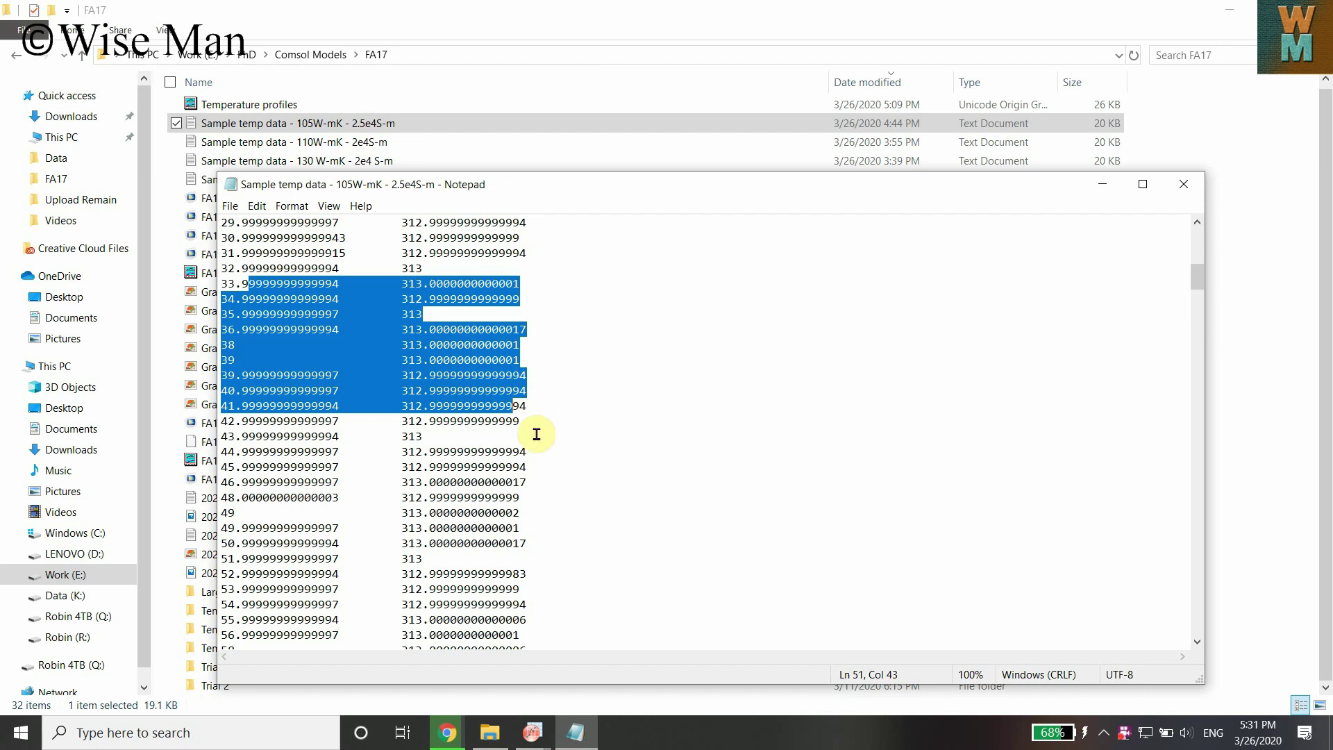
# - Switch to the OriginPro worksheet and select rows 1–14 of columns A and B
pyautogui.moveTo(548, 741)
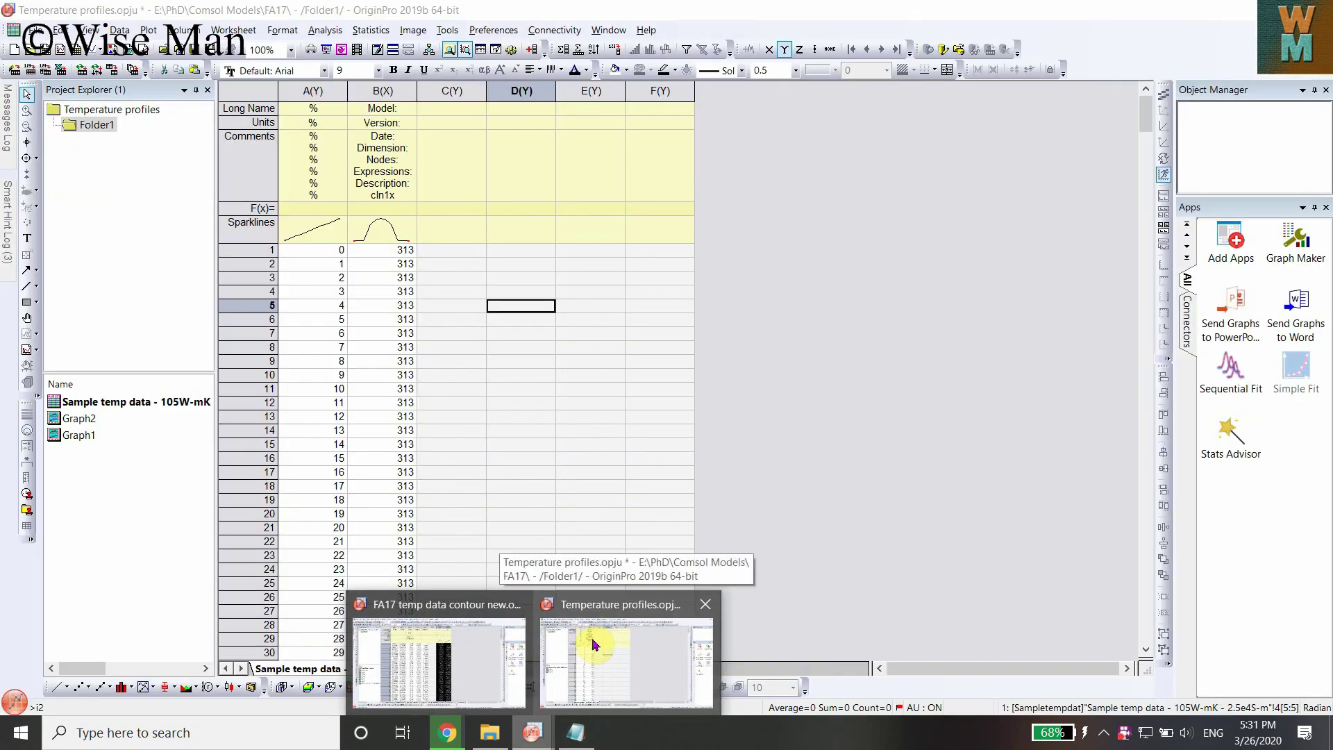
pyautogui.click(595, 645)
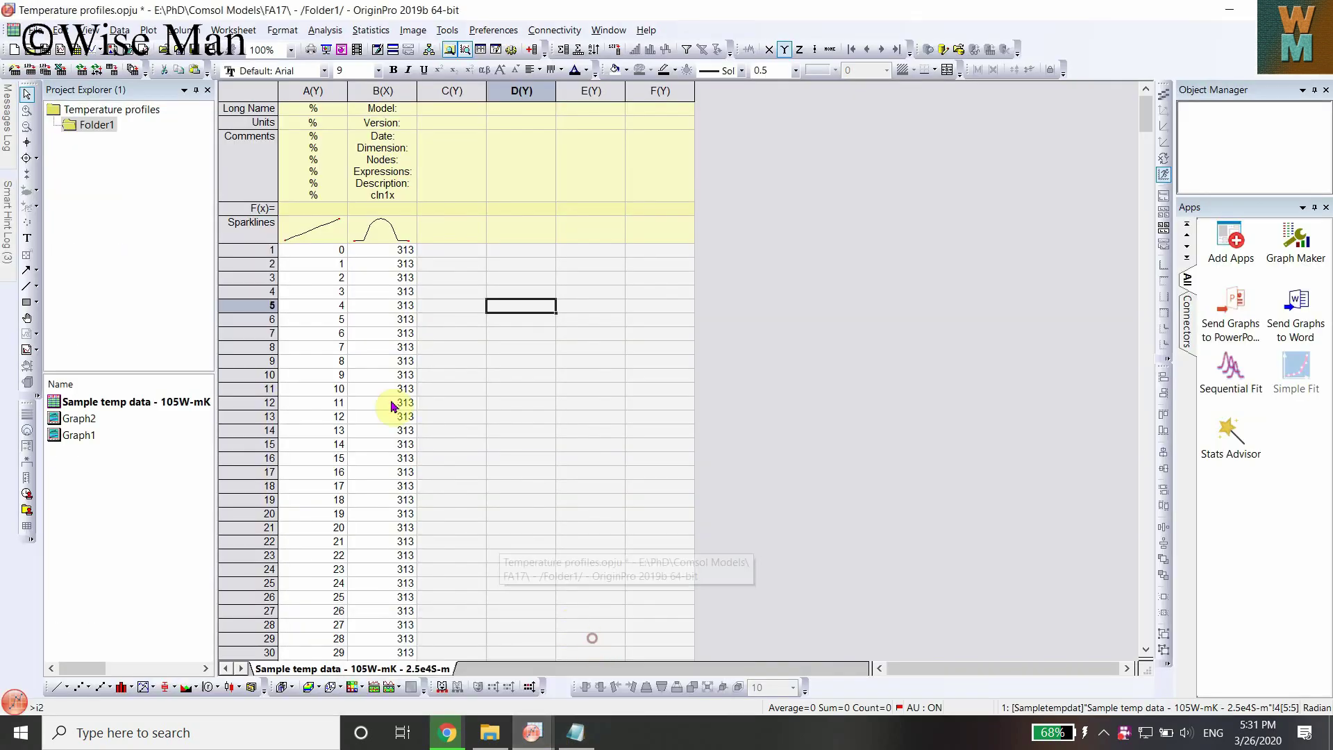
pyautogui.click(316, 240)
pyautogui.moveTo(327, 250); pyautogui.dragTo(464, 404)
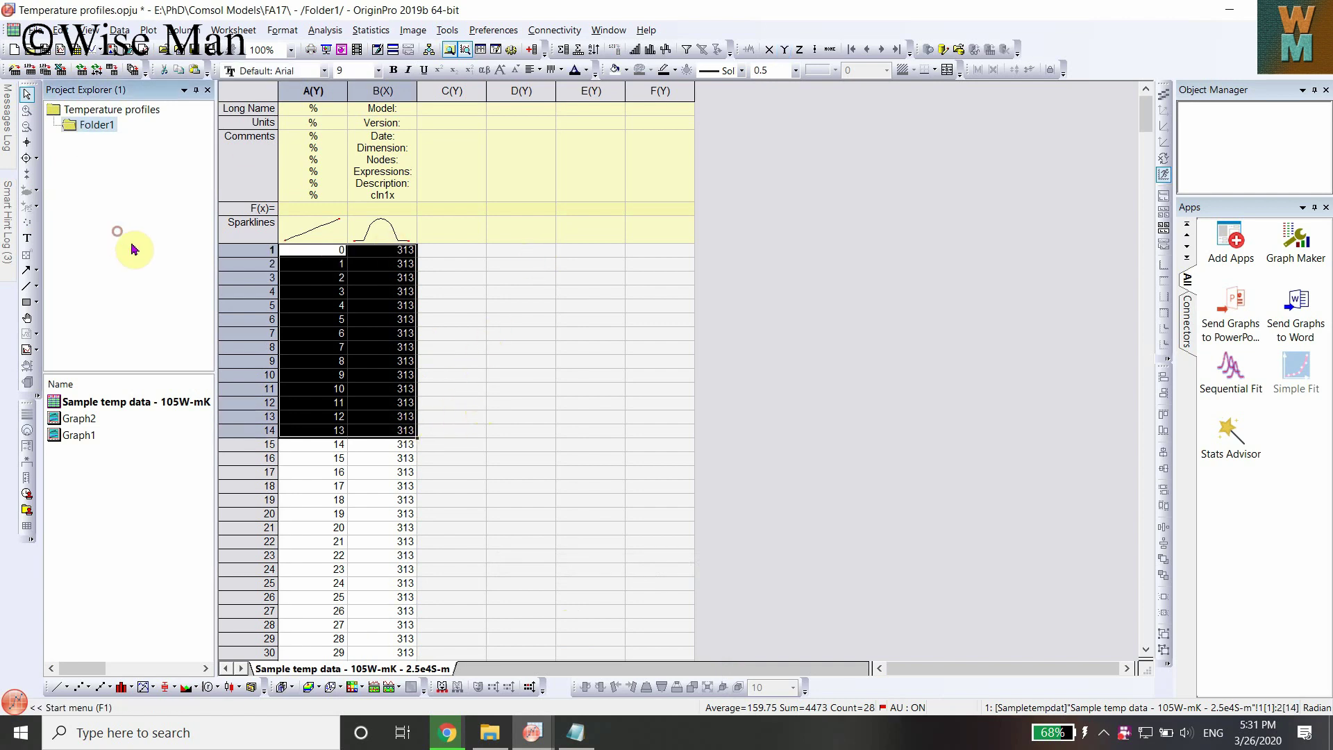
# - Dismiss the relocated-import reminder and show the Data > Import From File submenu
pyautogui.click(38, 31)
pyautogui.click(60, 30)
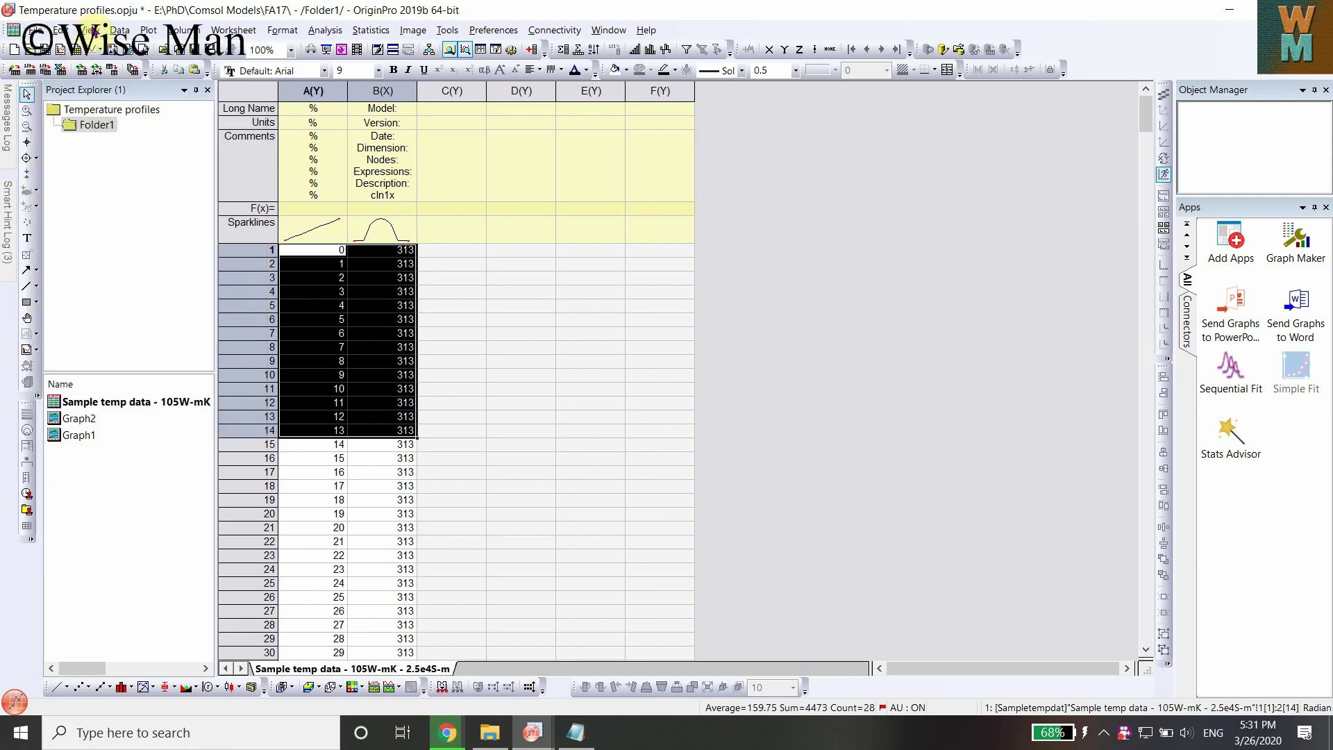
pyautogui.click(663, 491)
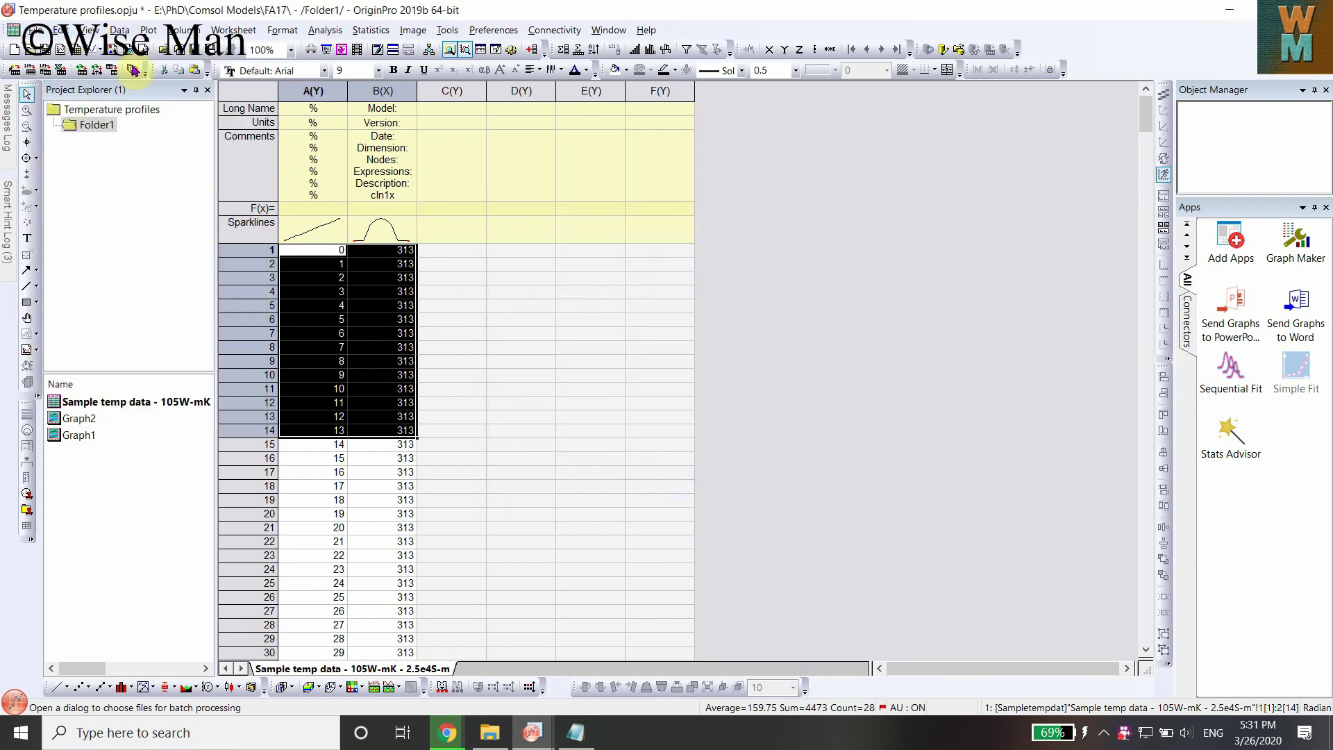
pyautogui.click(120, 31)
pyautogui.moveTo(148, 53)
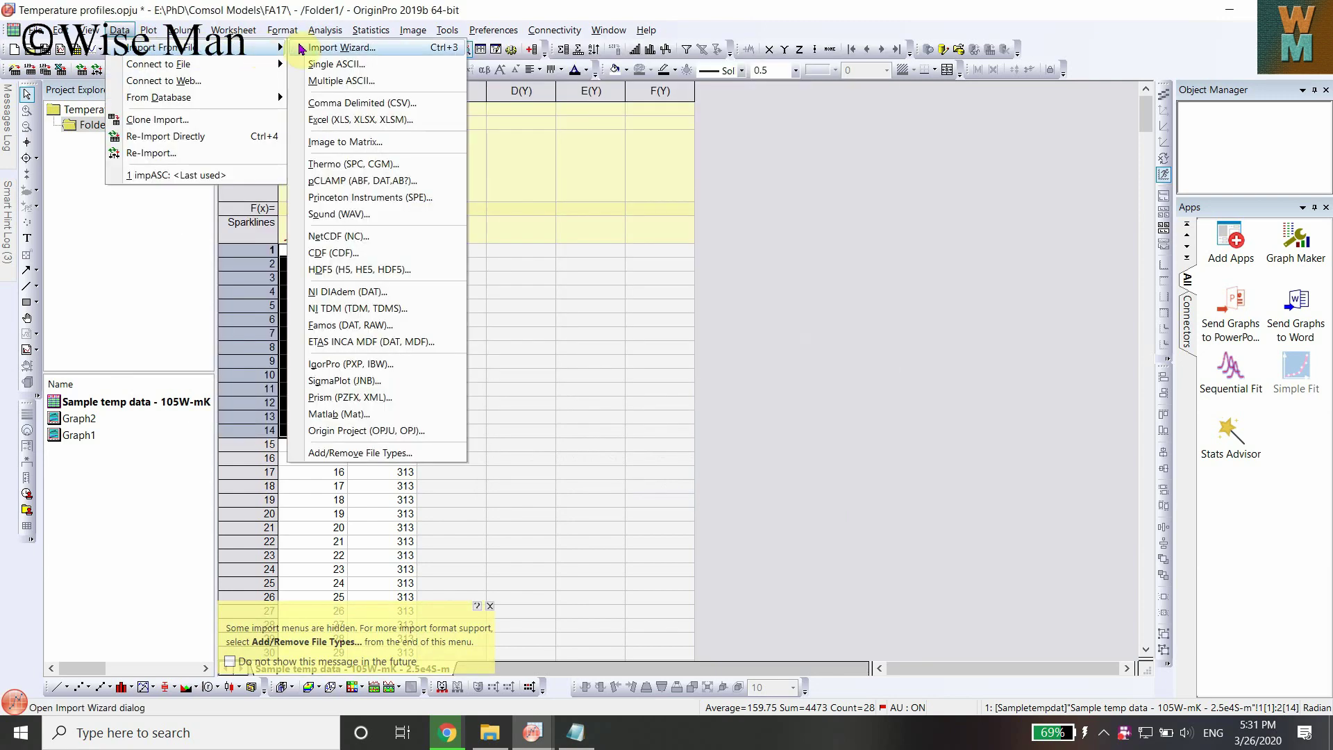
# - Launch the Import Wizard from Data > Import From File
pyautogui.click(340, 50)
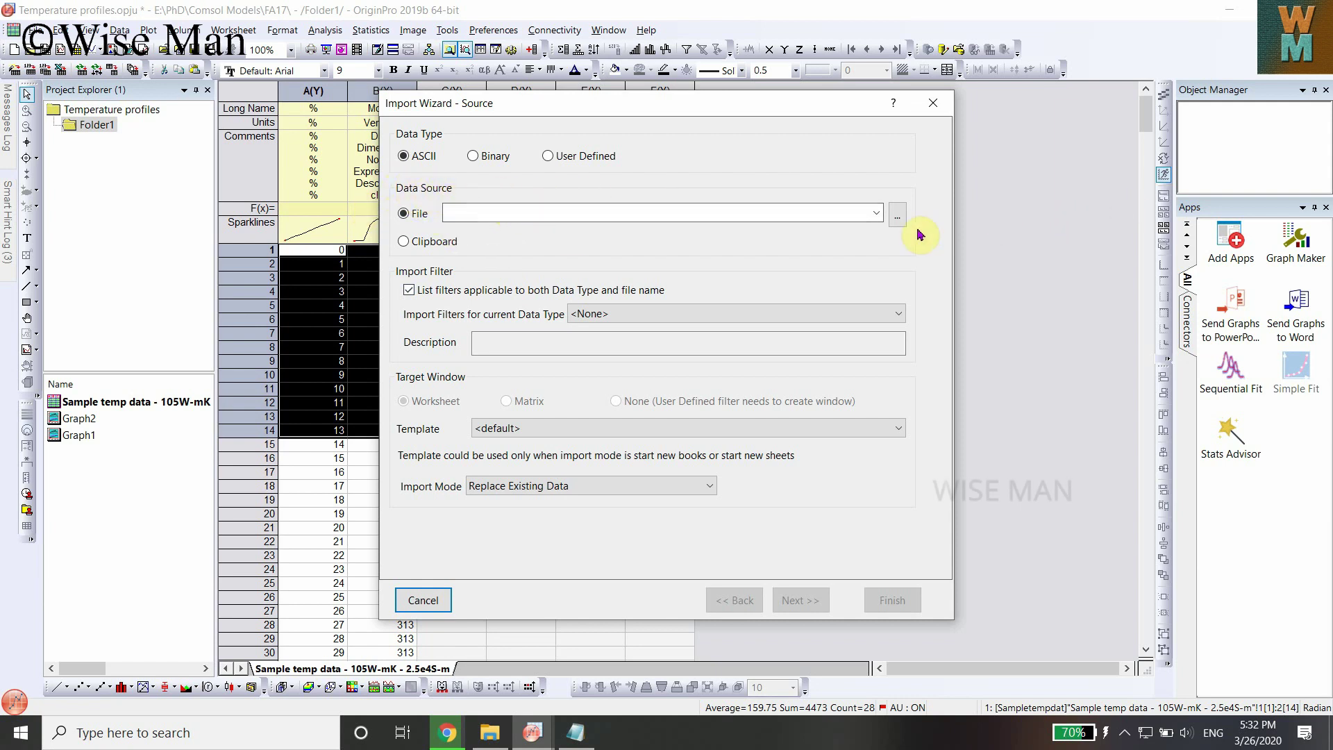
# - Pick the 110, 130 and 150 W-mK sample temperature files and add them to the import list
pyautogui.click(898, 215)
pyautogui.scroll(-4, 660, 321)
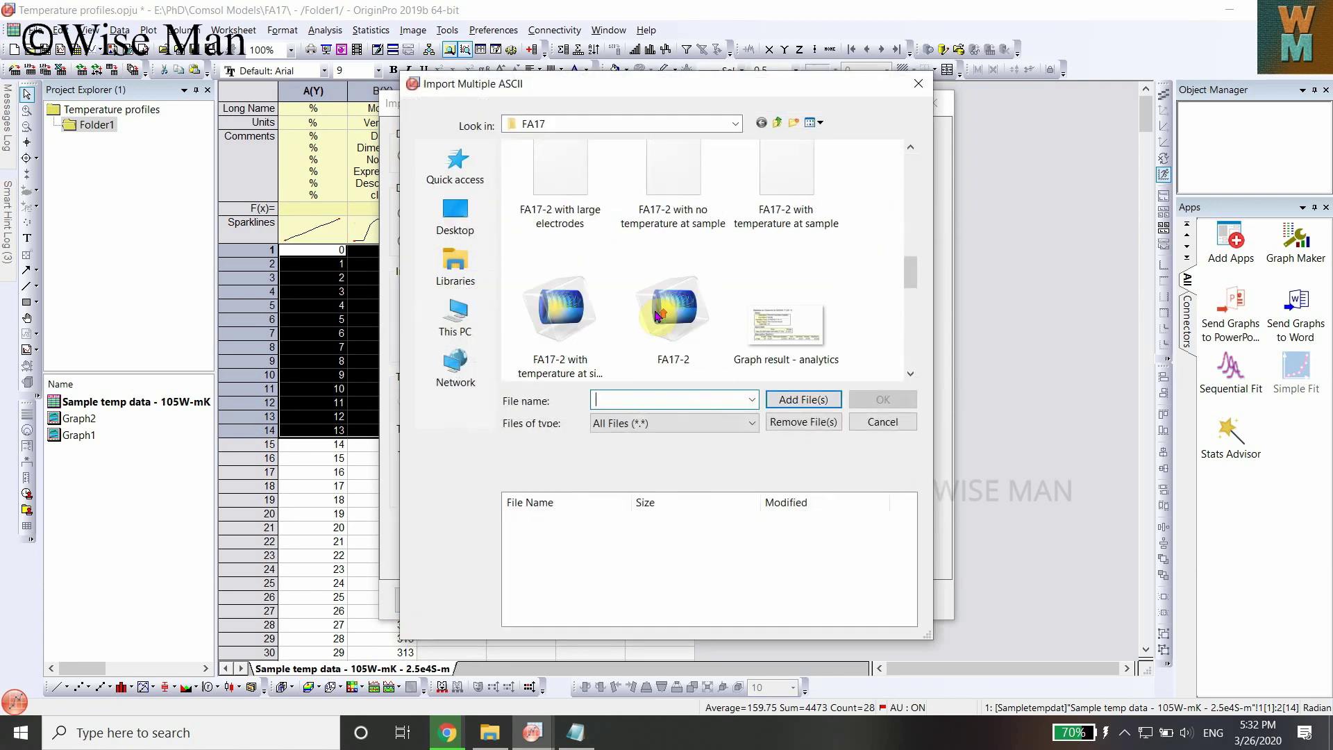
pyautogui.click(680, 322)
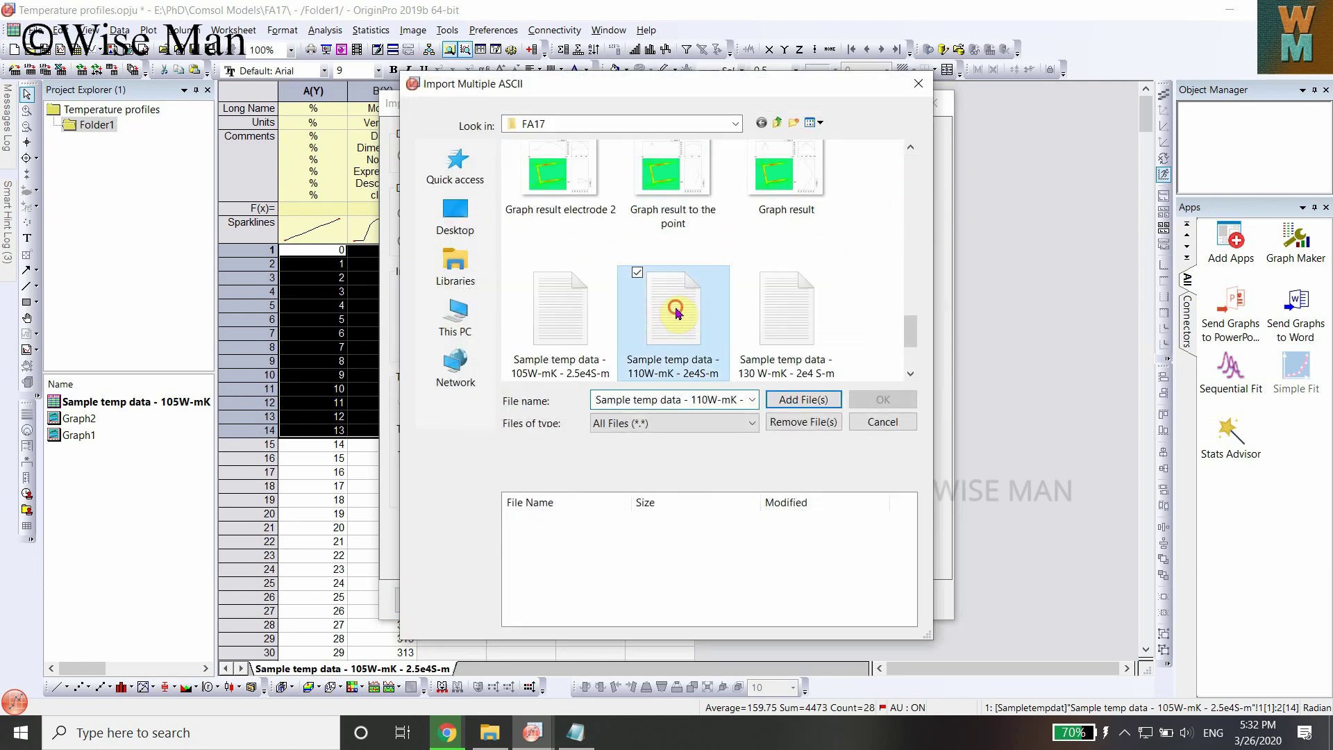
pyautogui.click(750, 274)
pyautogui.scroll(-1, 706, 303)
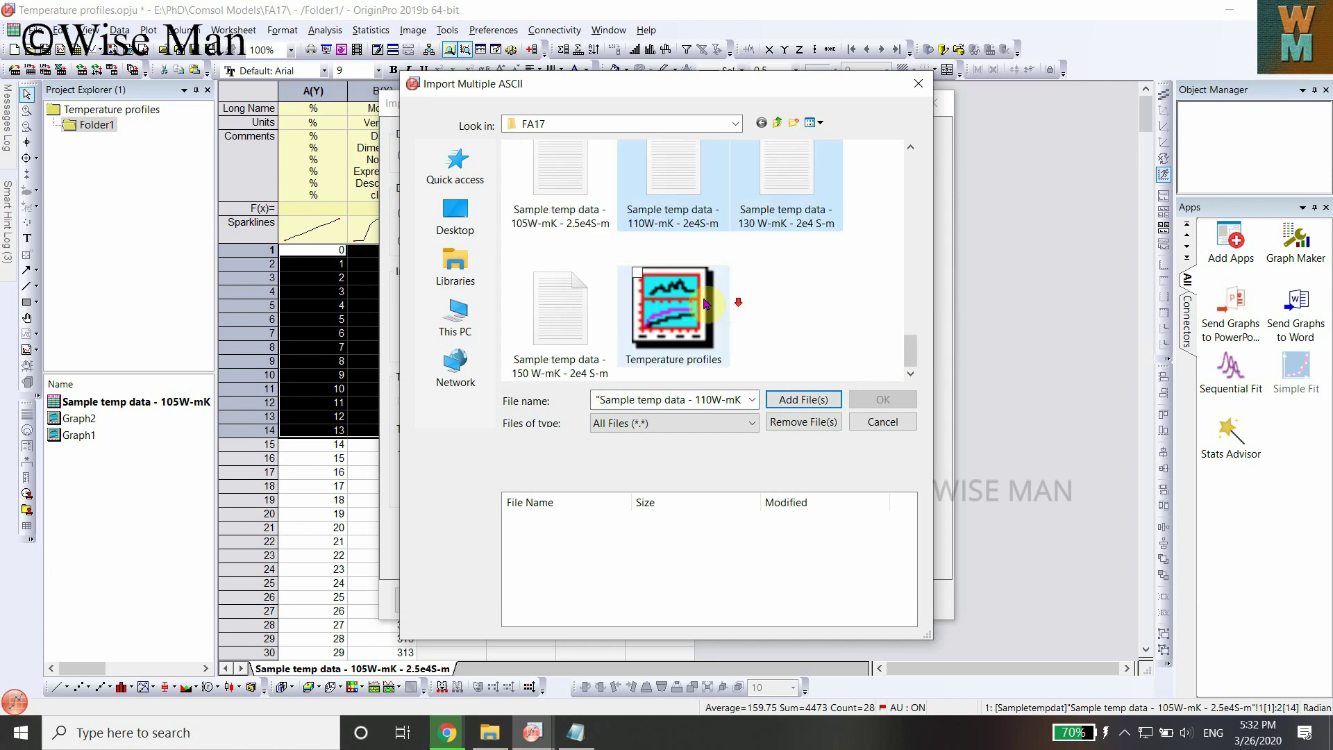
pyautogui.click(523, 273)
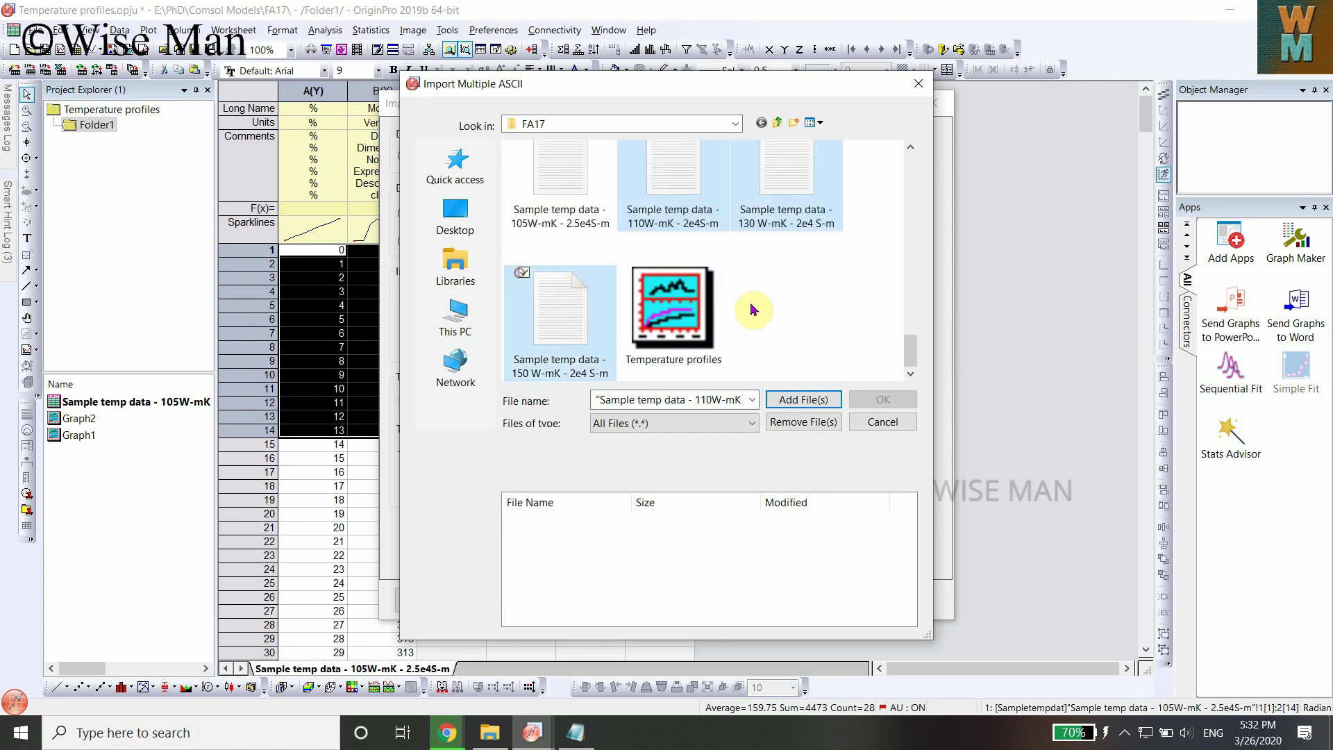
pyautogui.click(806, 402)
pyautogui.click(879, 401)
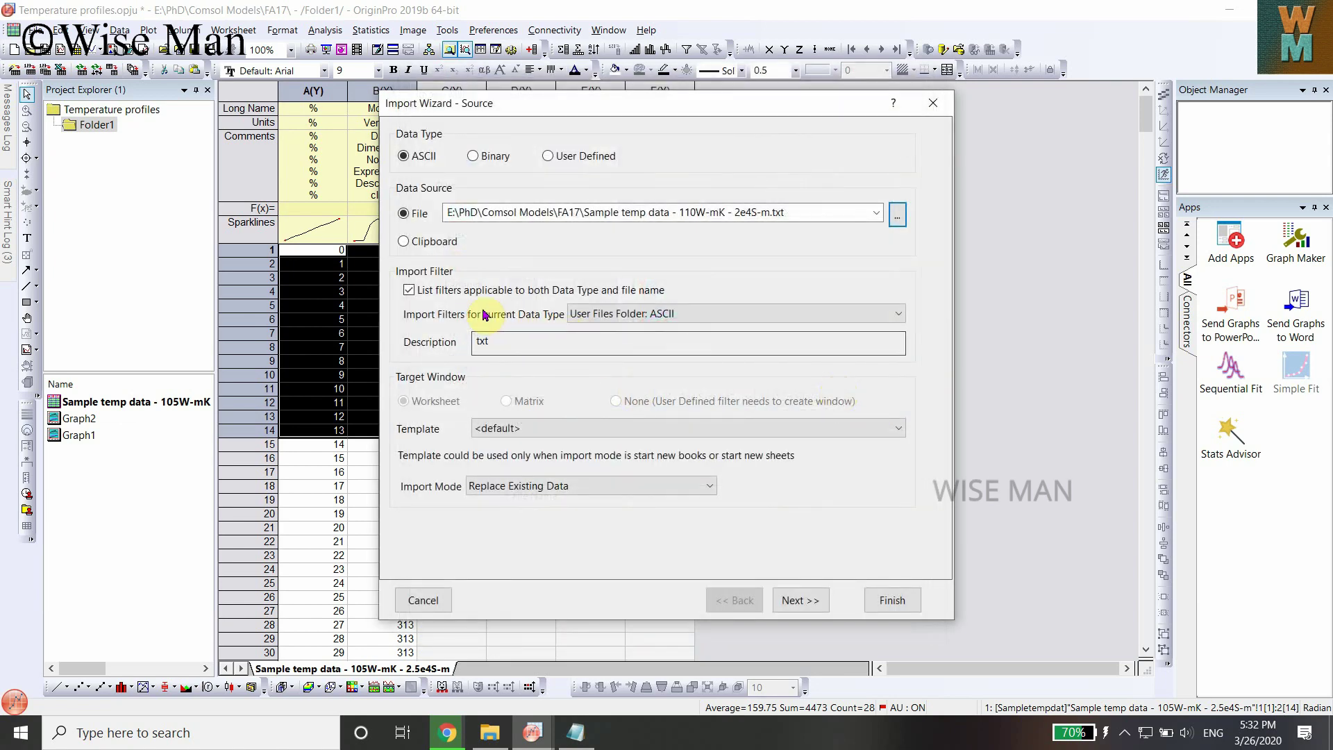
# - Keep User Files Folder: ASCII as the import filter and advance to Header Lines
pyautogui.click(625, 314)
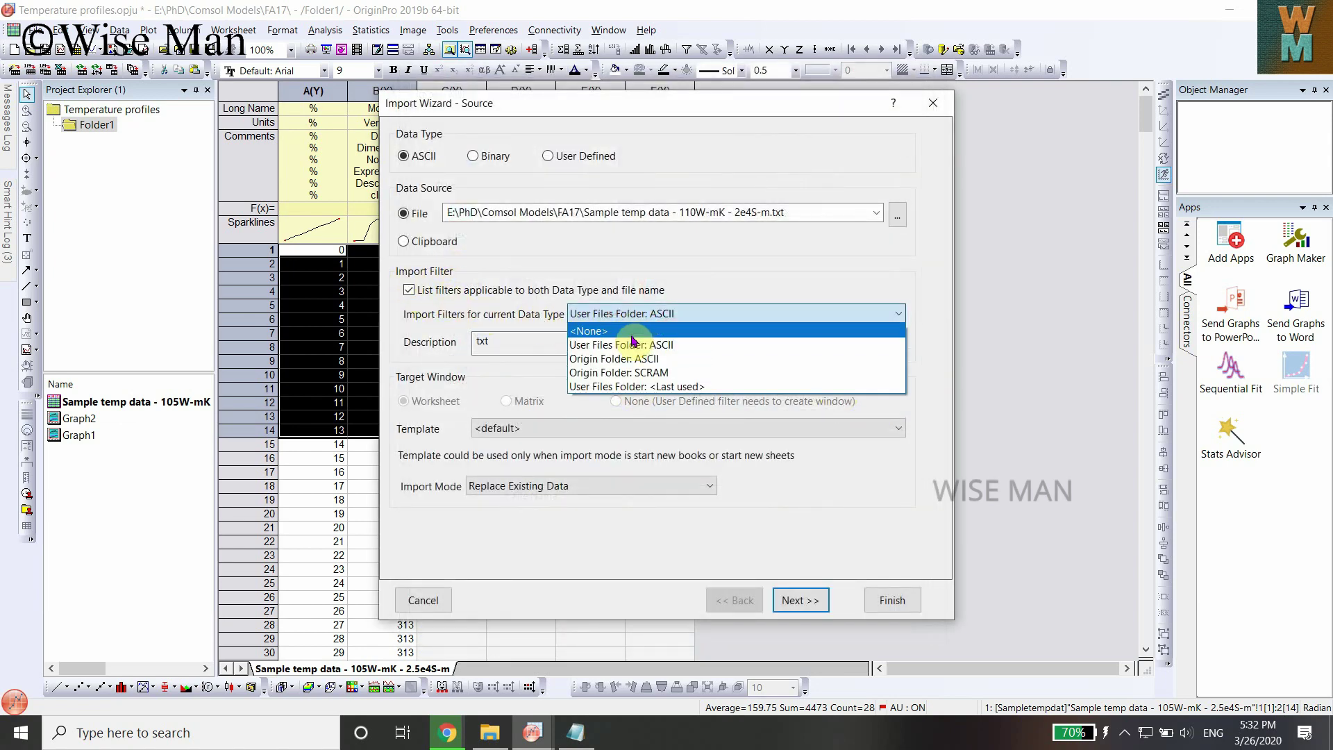
pyautogui.click(620, 345)
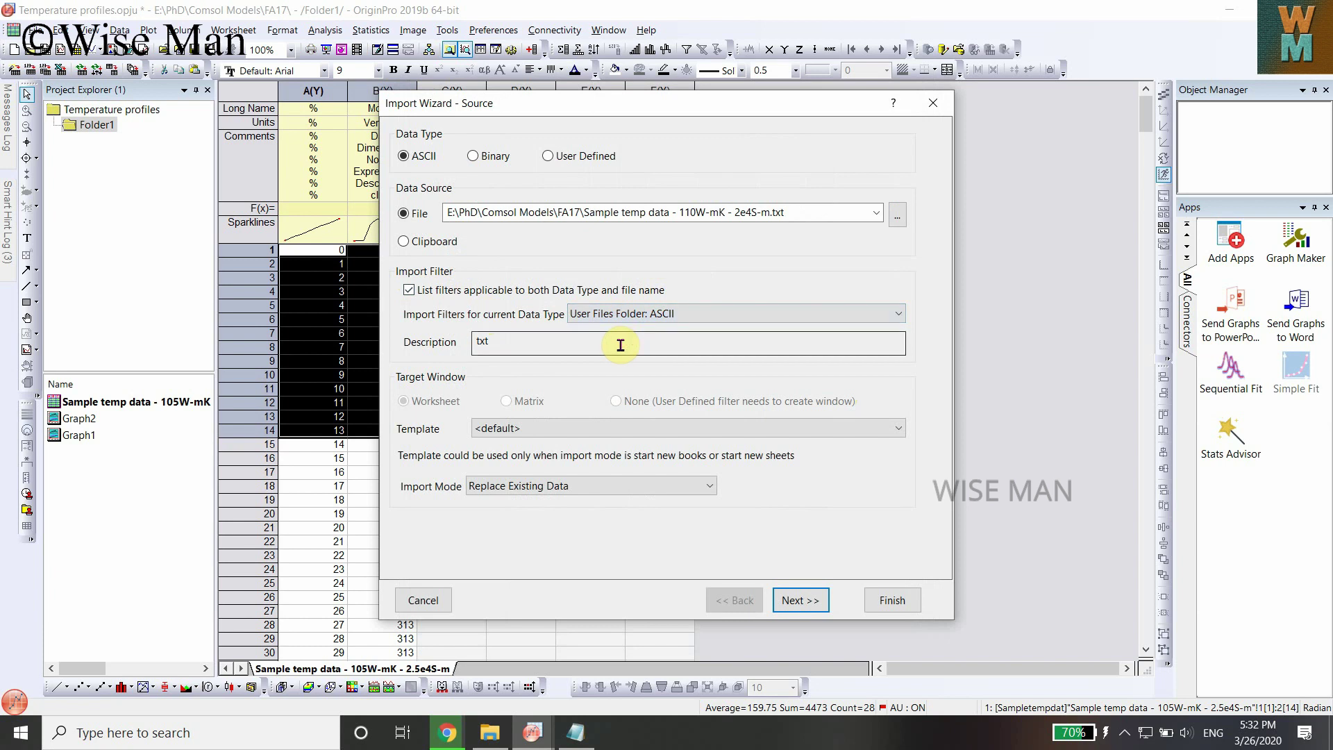
pyautogui.doubleClick(480, 344)
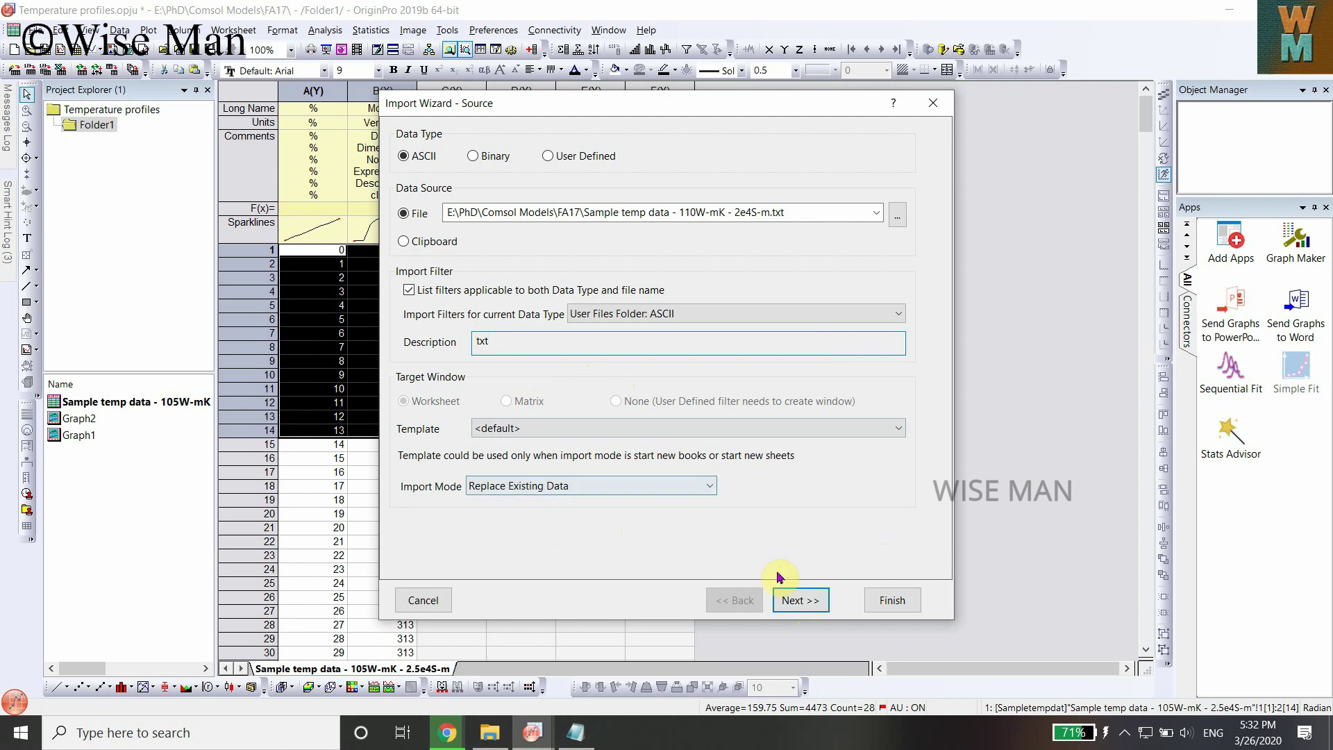
pyautogui.click(797, 601)
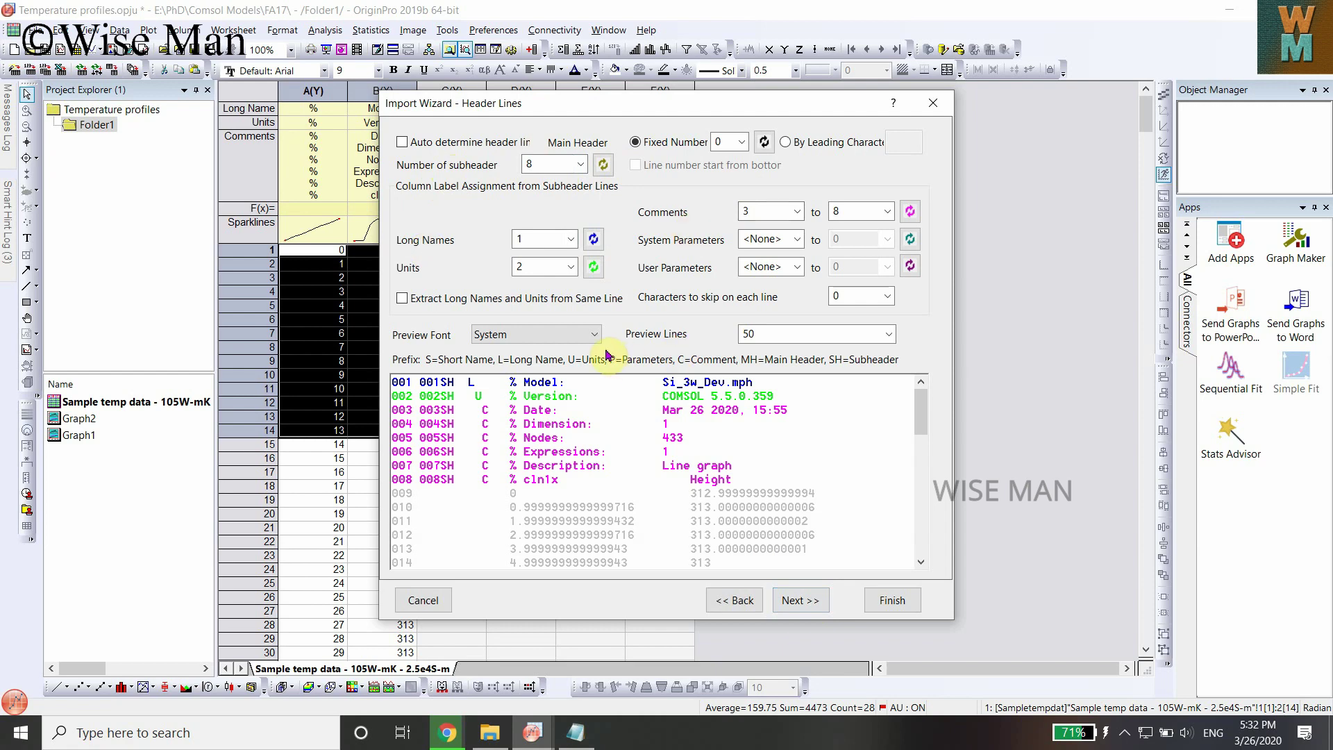
# - Keep auto-detection off and set 8 subheader lines, so data starts at line 9 in the preview
pyautogui.click(403, 145)
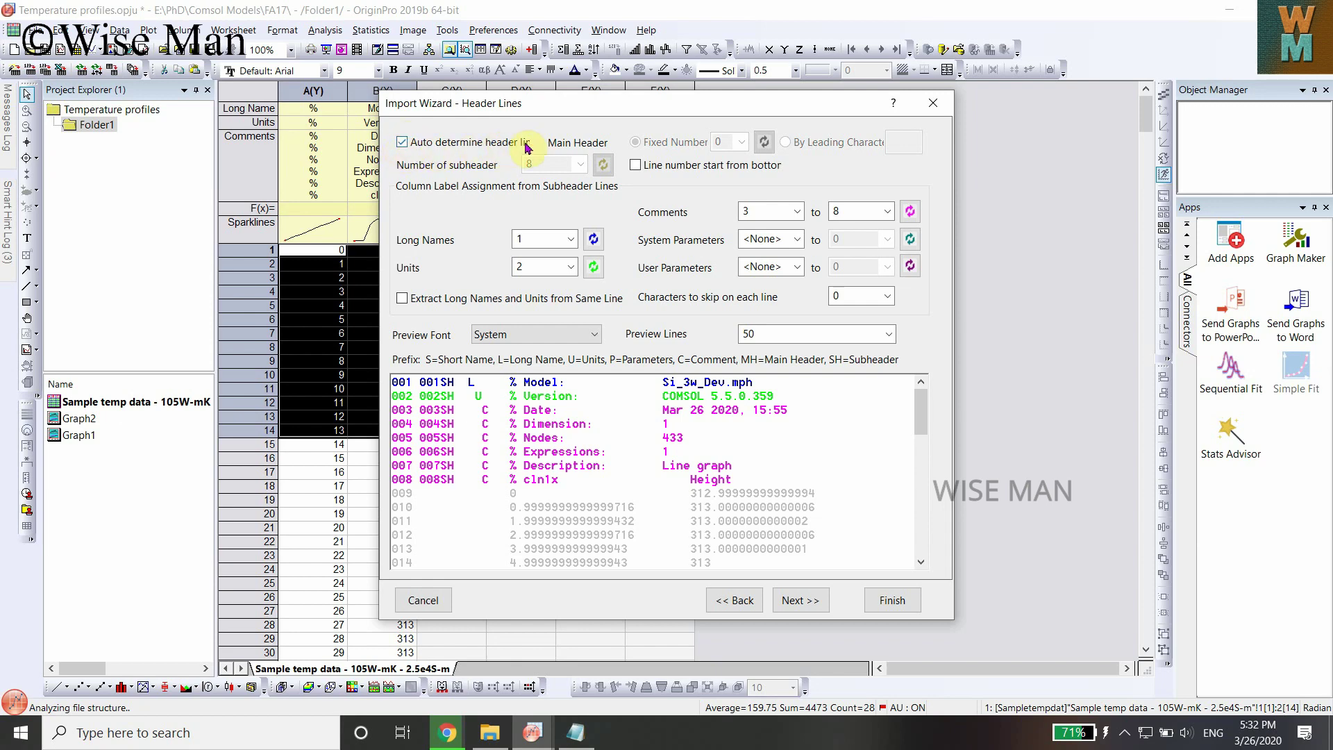
pyautogui.click(401, 145)
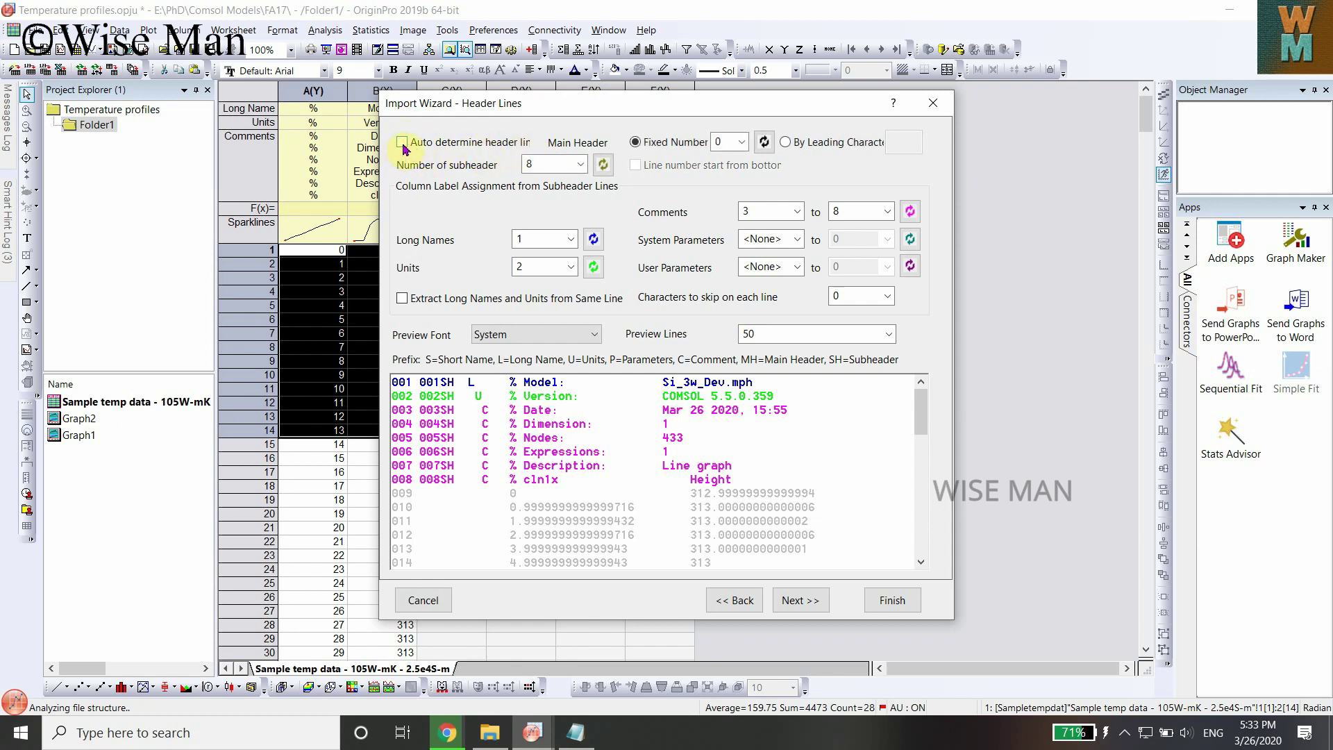
pyautogui.click(579, 165)
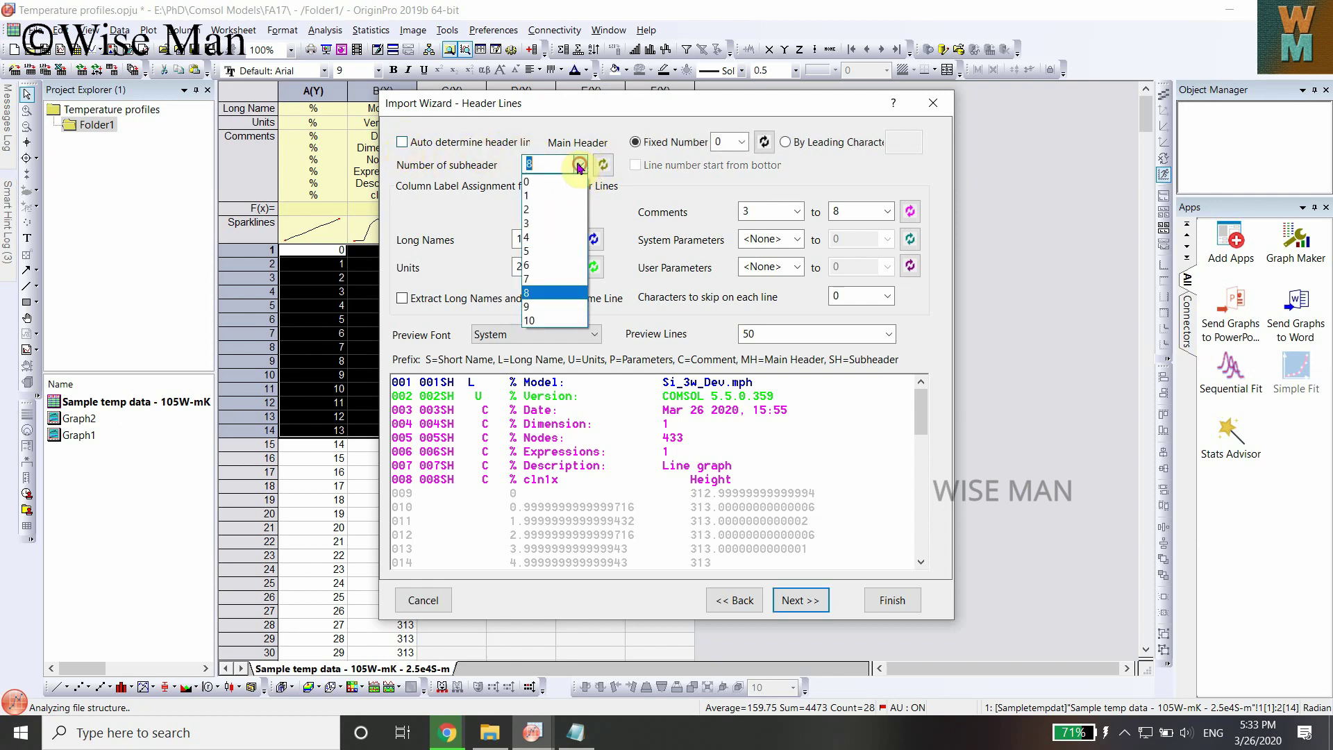
pyautogui.click(561, 293)
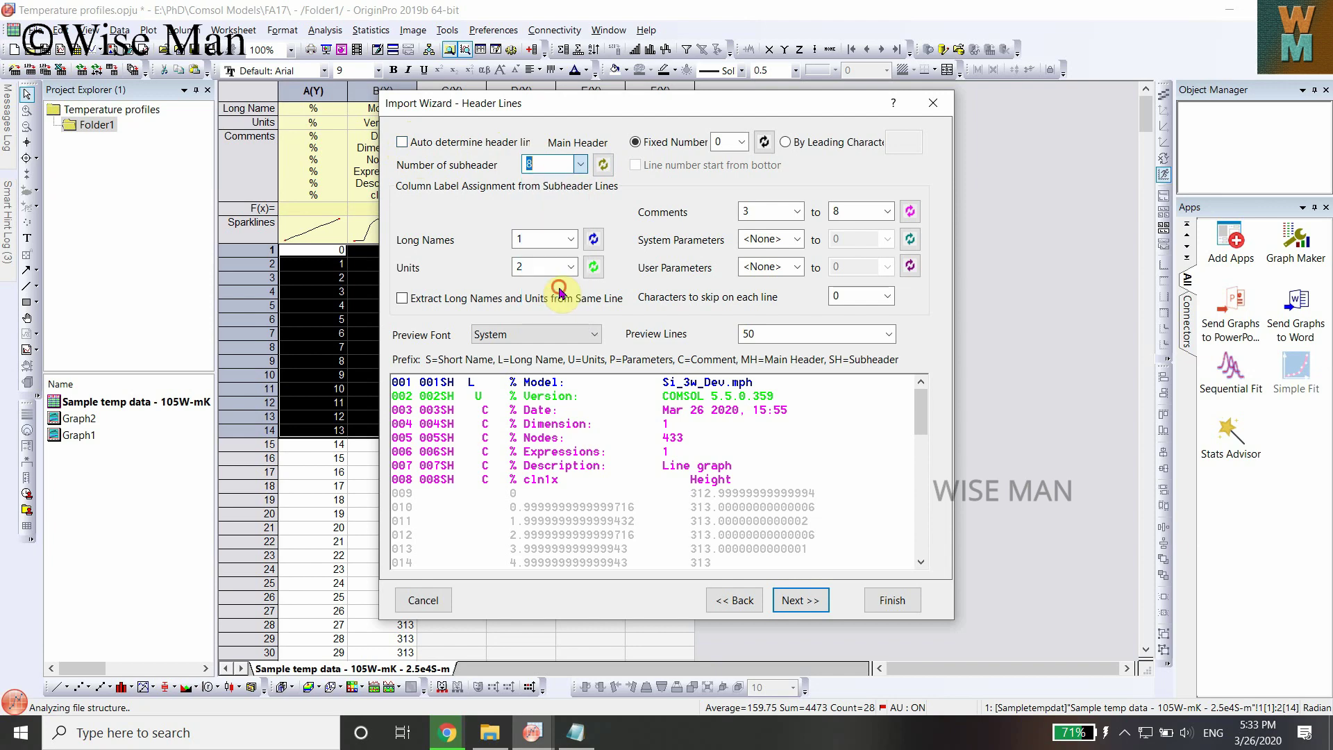
pyautogui.click(513, 382)
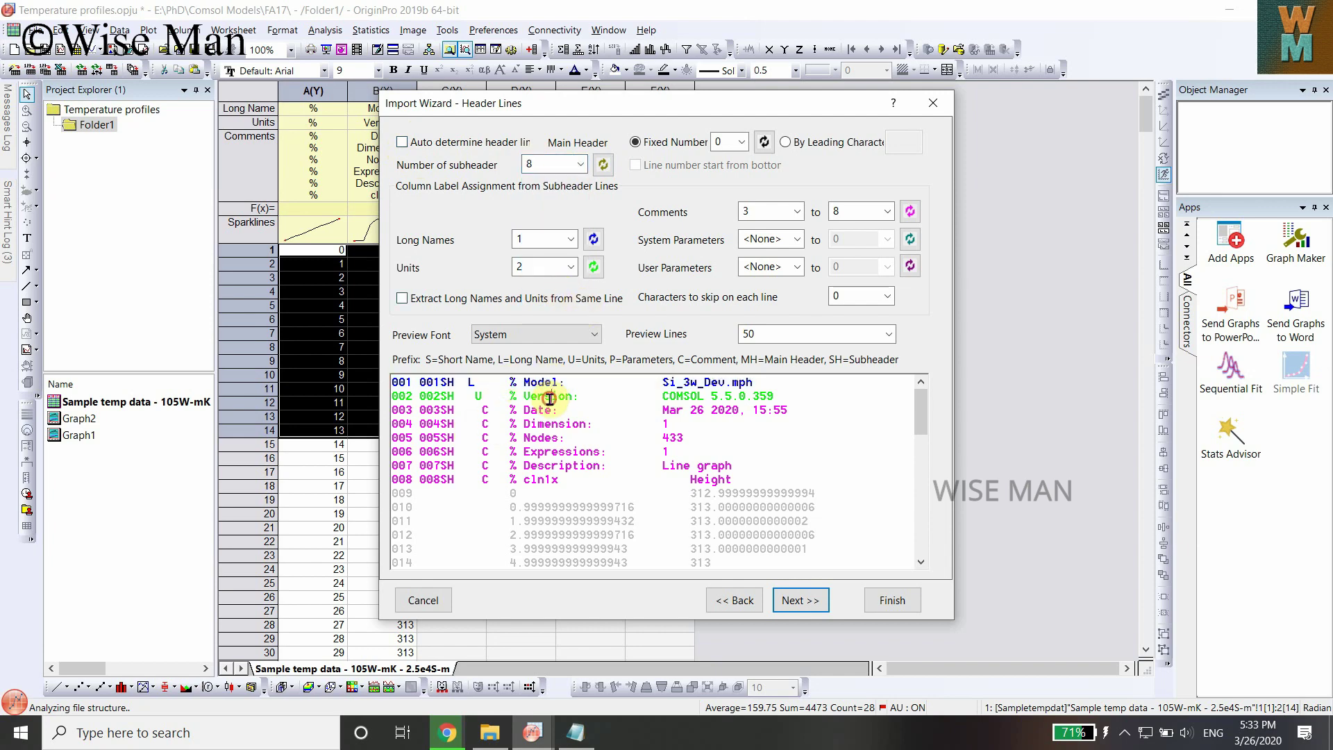
pyautogui.click(561, 476)
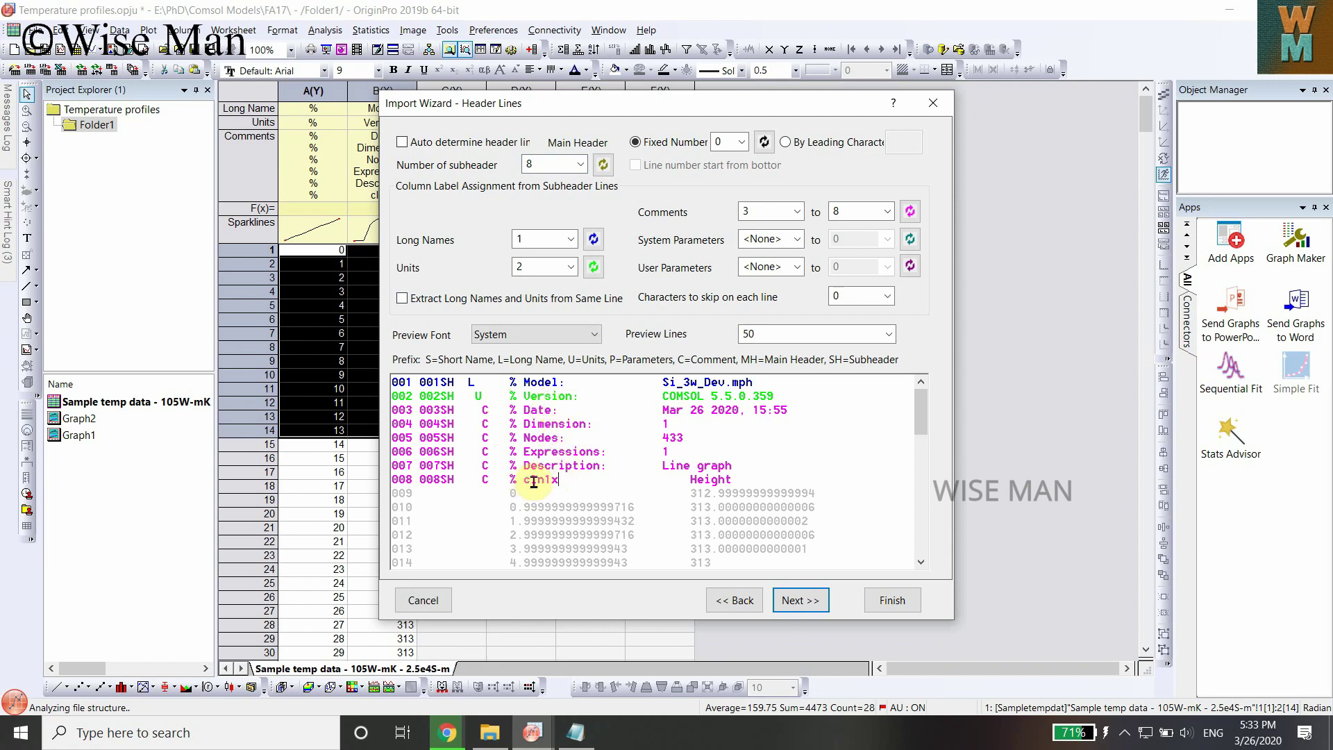
pyautogui.moveTo(401, 494); pyautogui.dragTo(795, 548)
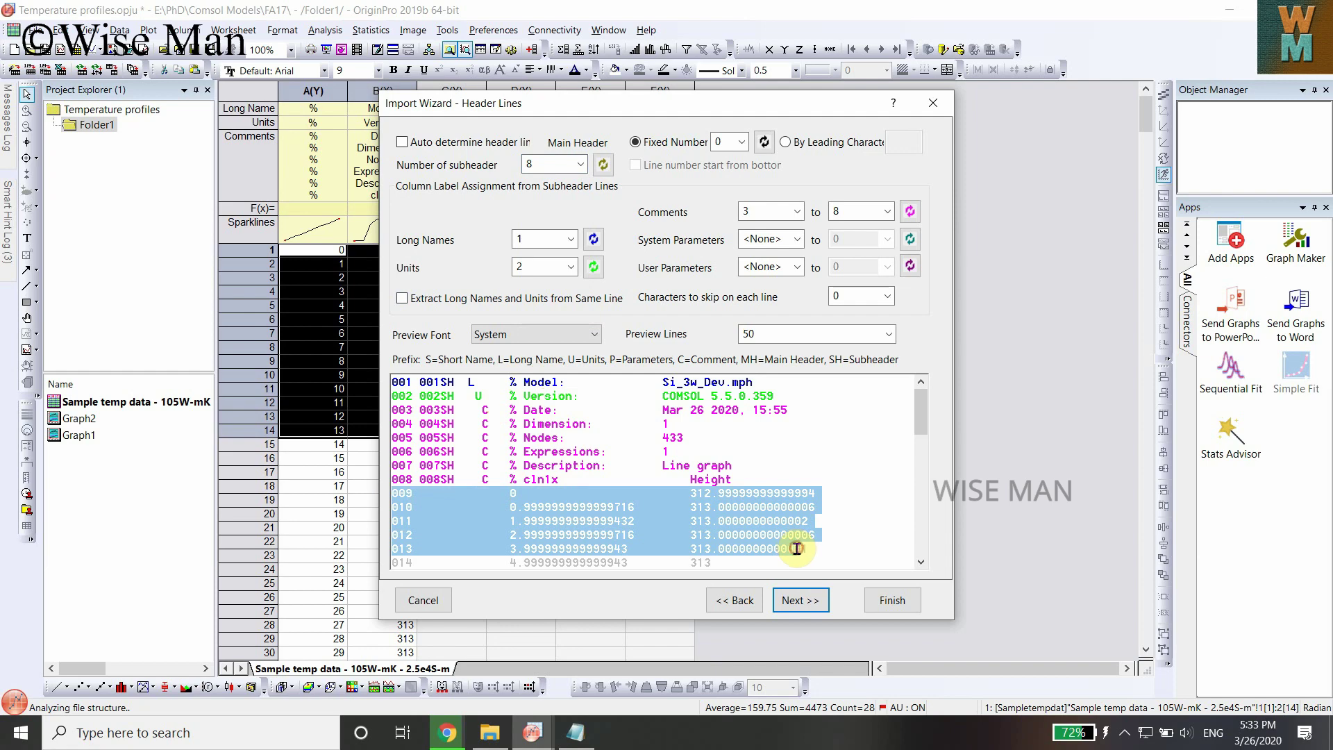
pyautogui.click(580, 164)
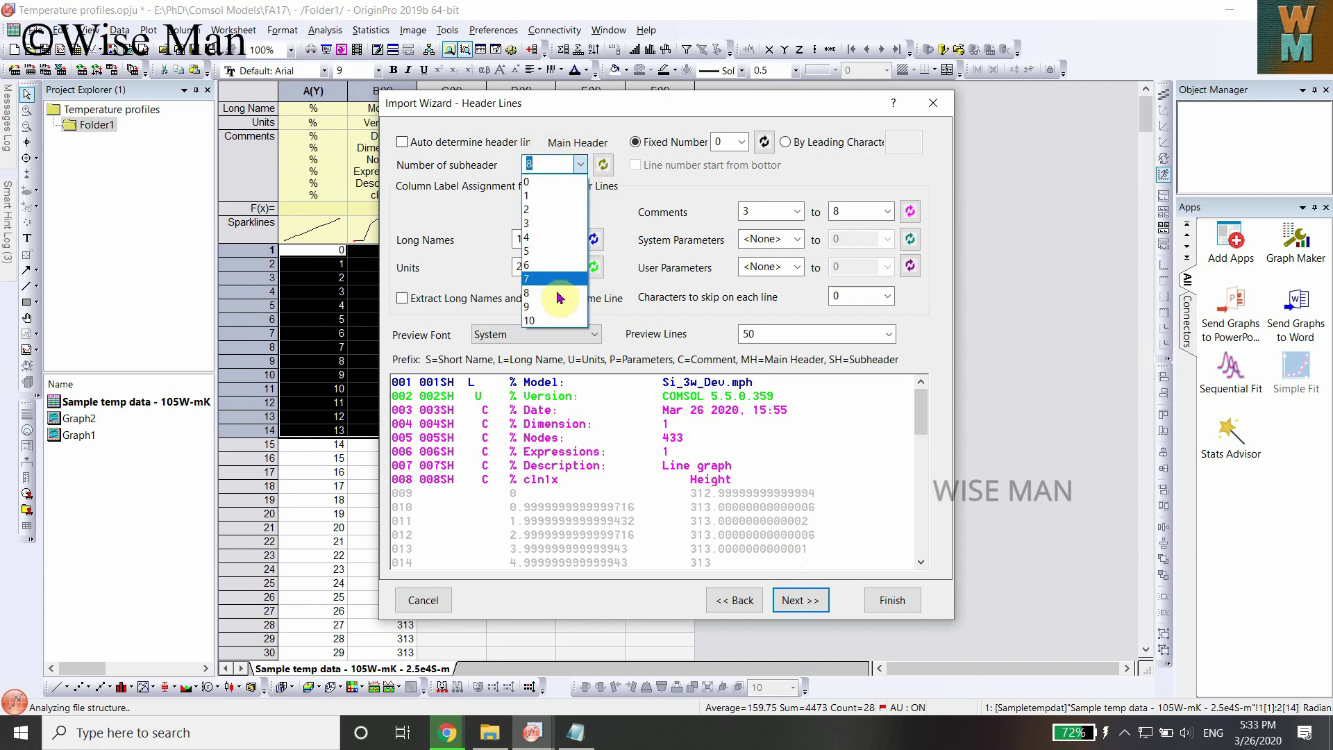
pyautogui.click(560, 295)
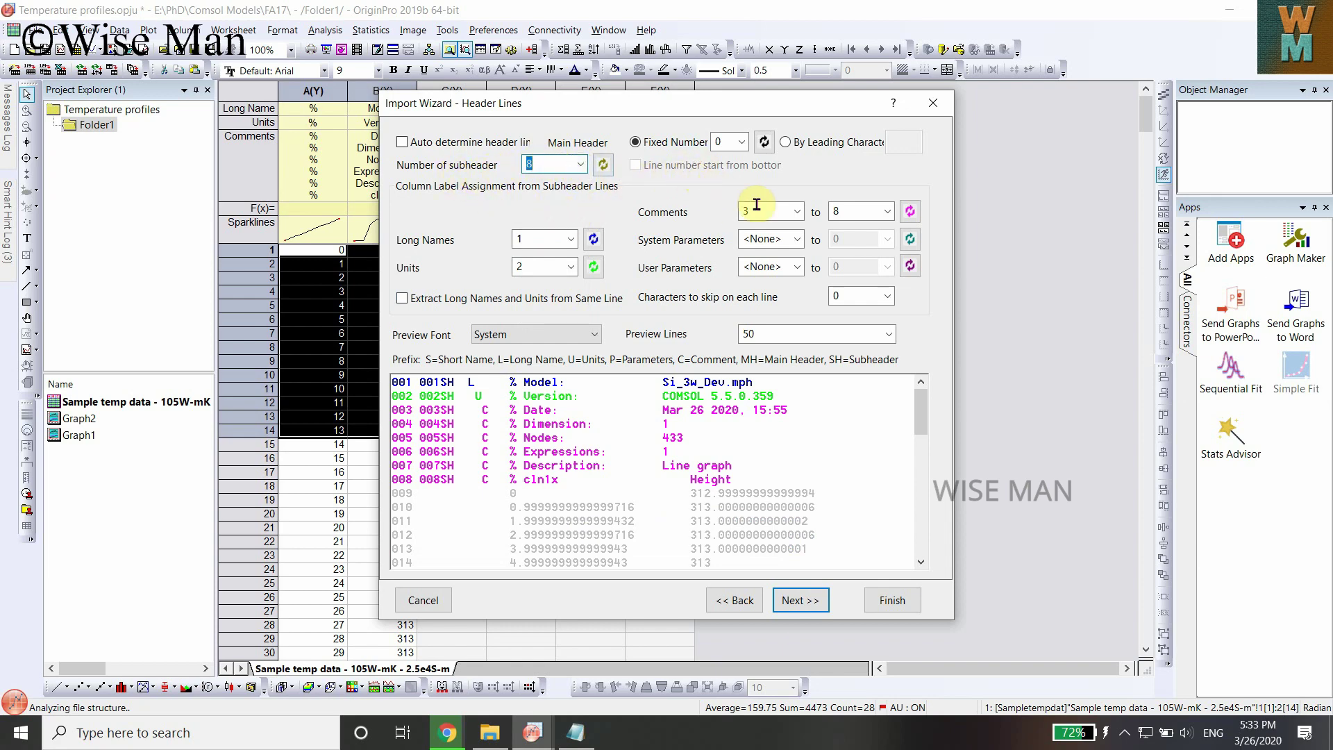
# - Keep long names on line 1 and units on line 2, and set comments to line 3
pyautogui.click(571, 240)
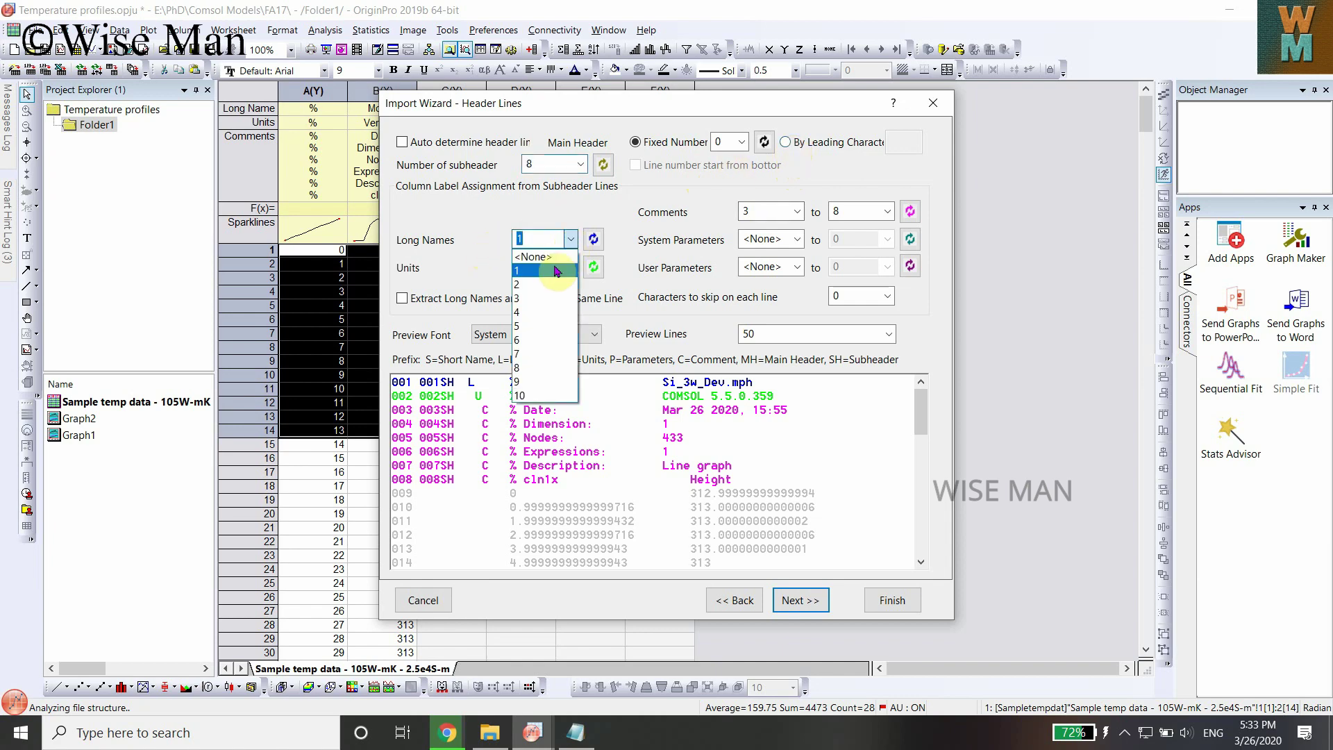
pyautogui.click(557, 271)
pyautogui.click(571, 268)
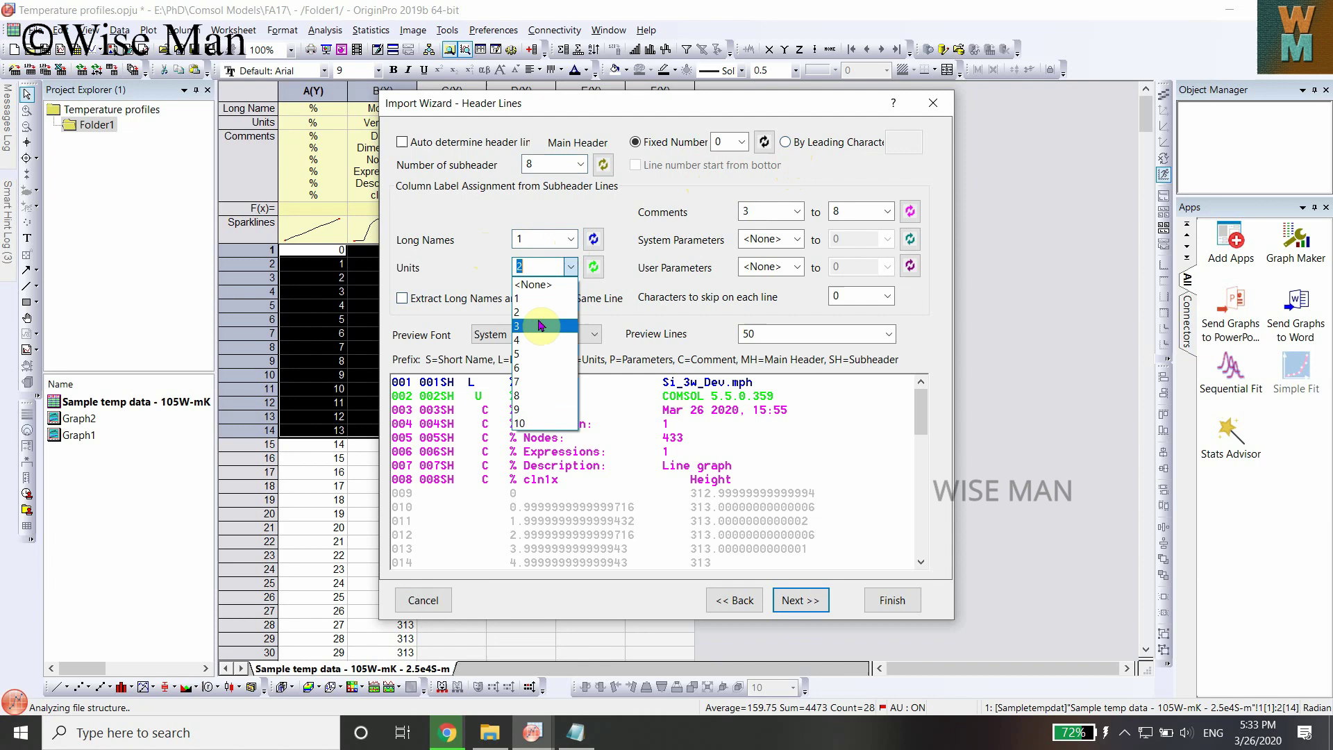
pyautogui.click(556, 313)
pyautogui.click(796, 211)
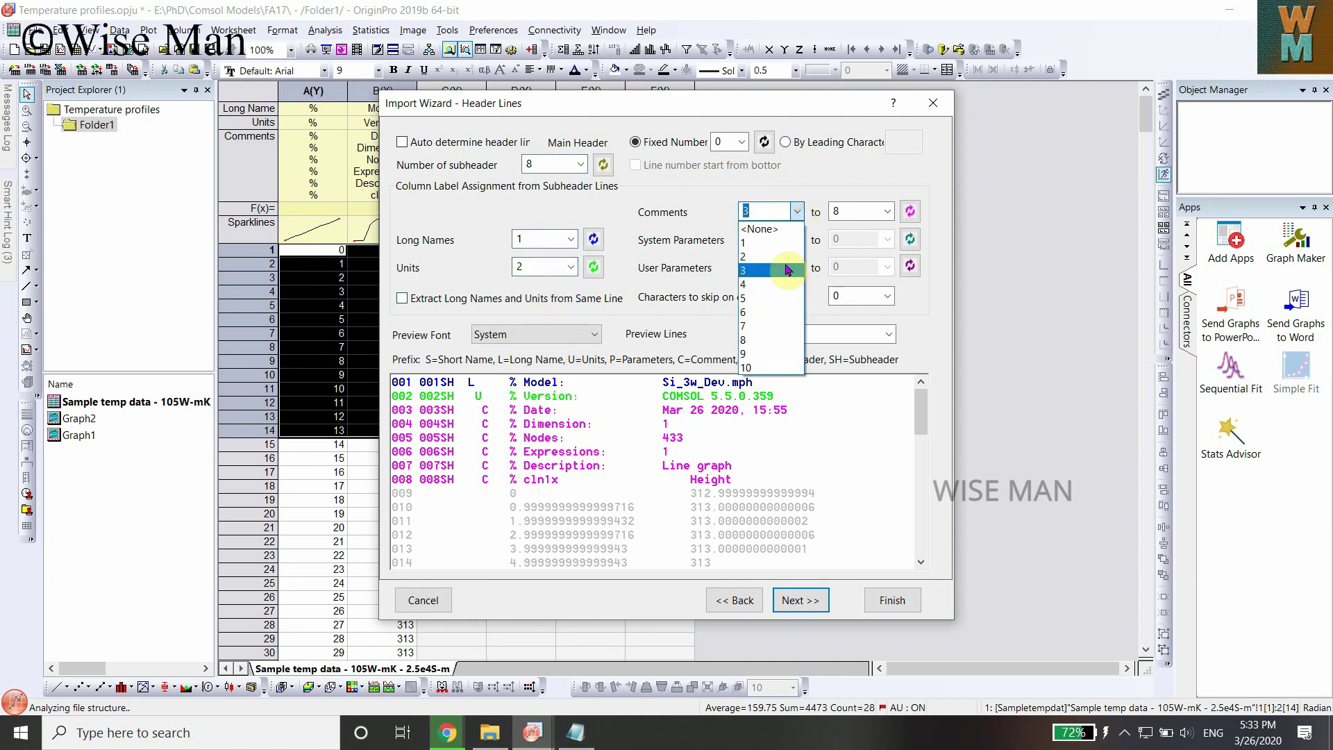
pyautogui.click(784, 263)
pyautogui.click(798, 240)
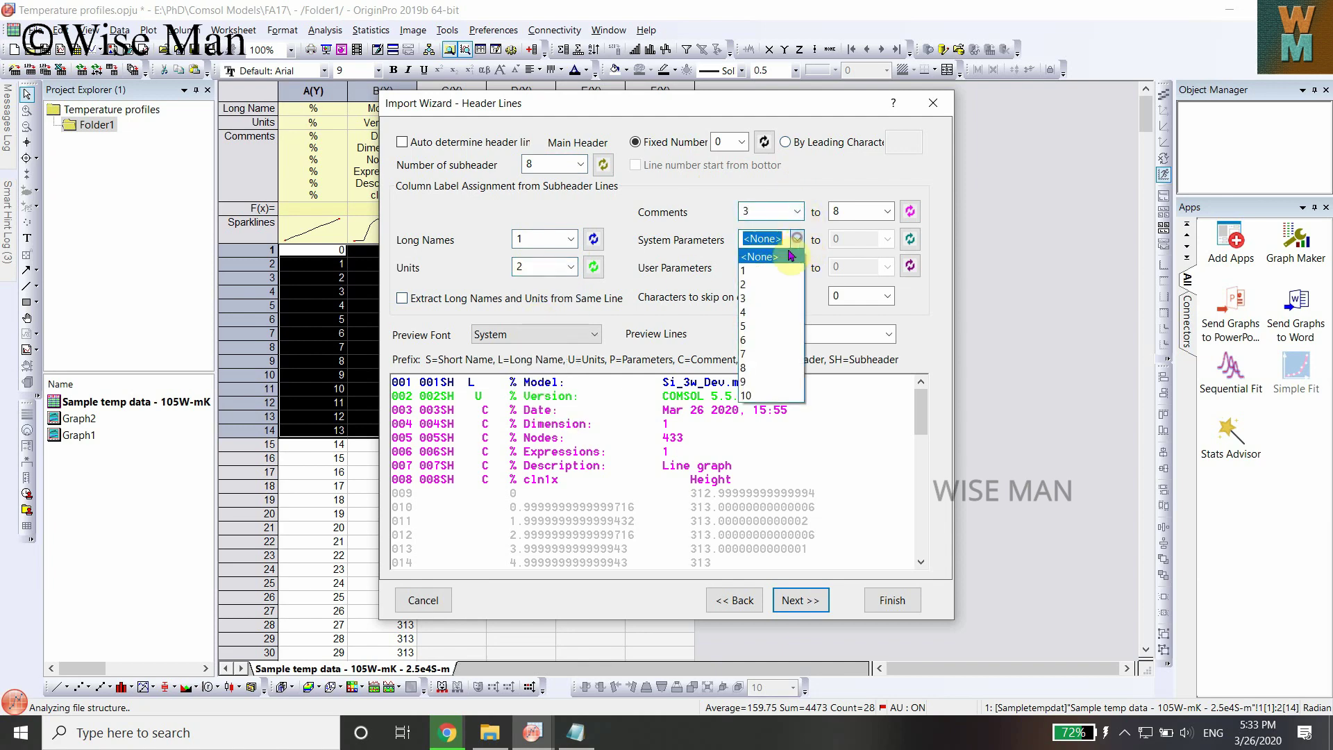
pyautogui.click(772, 309)
pyautogui.click(876, 211)
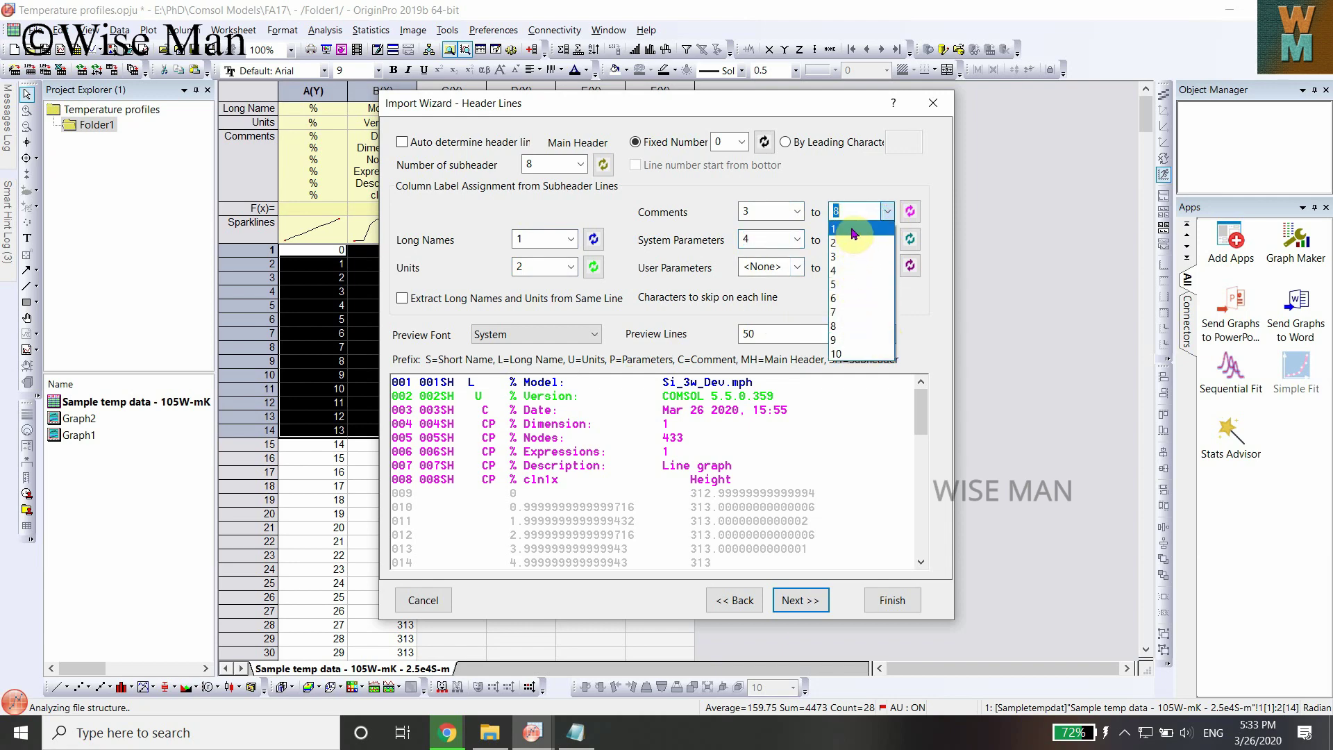
pyautogui.click(857, 264)
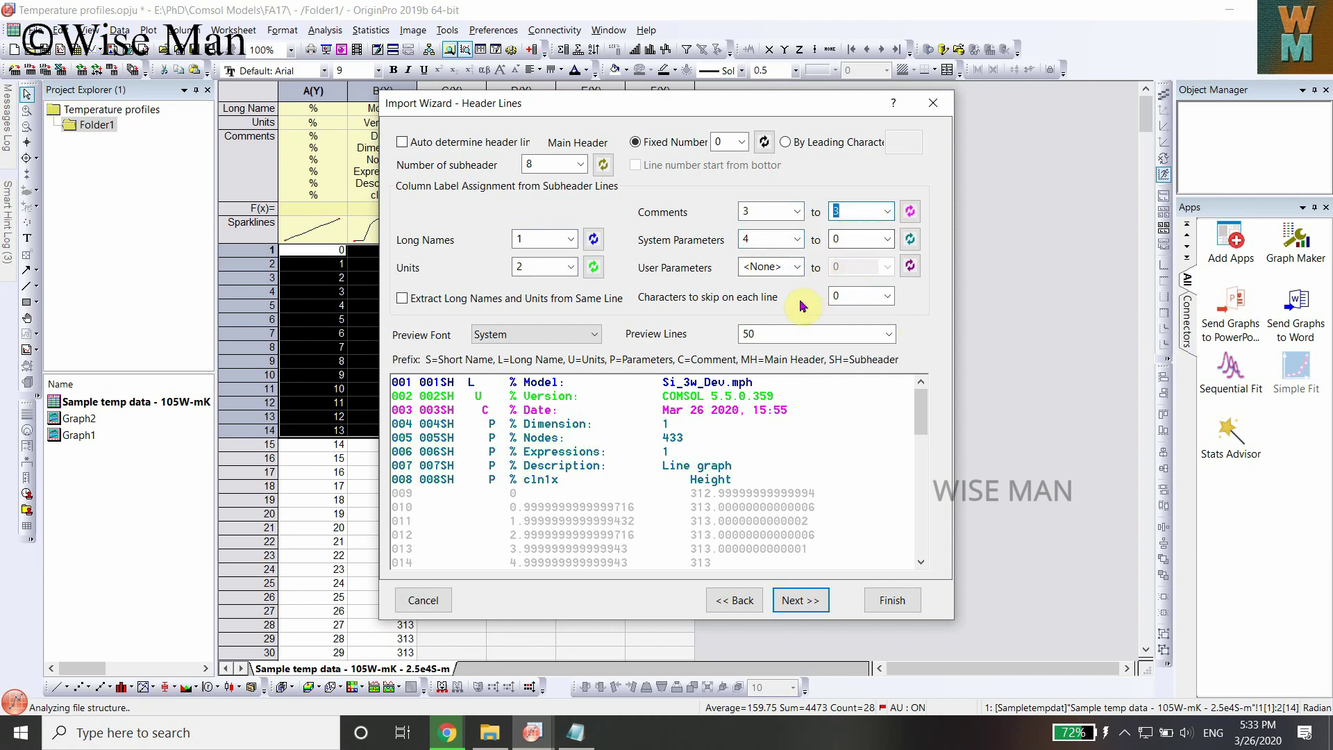
# - Set system parameters to line 4 and user parameters to lines 5–8
pyautogui.click(861, 239)
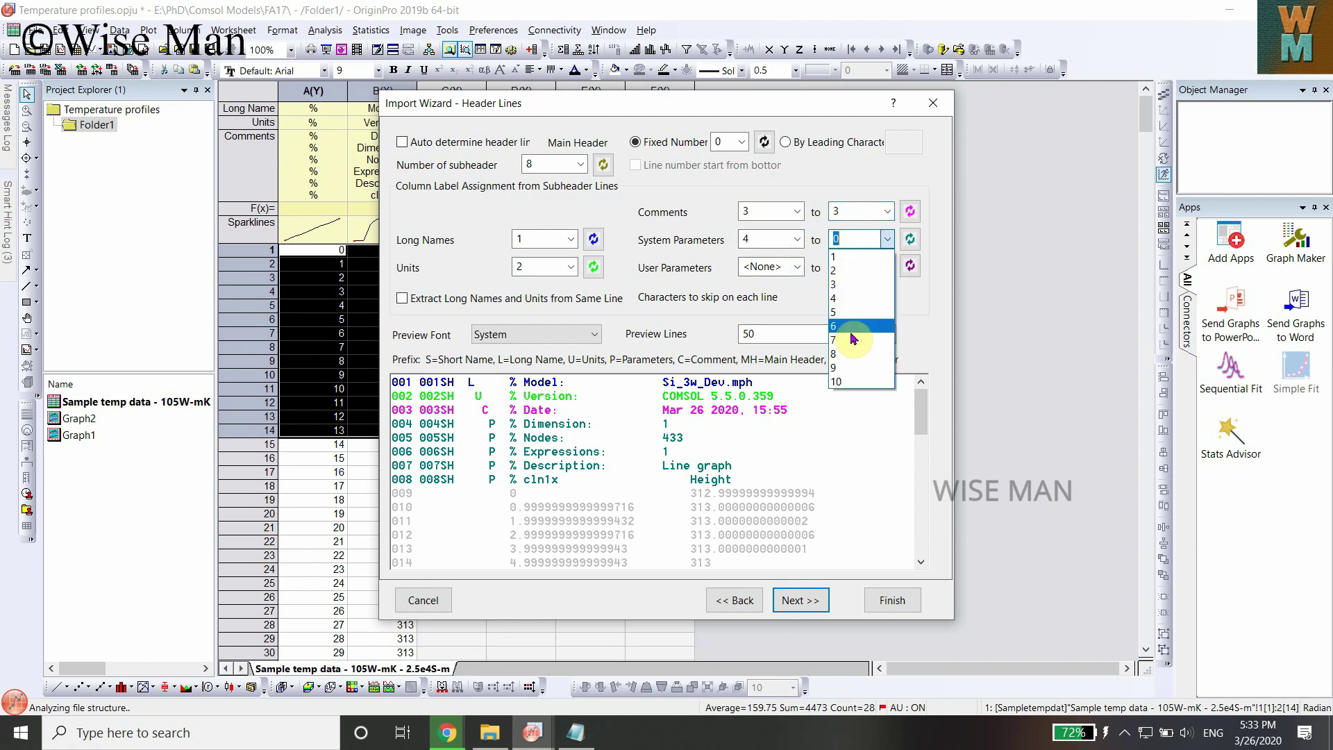
pyautogui.click(855, 359)
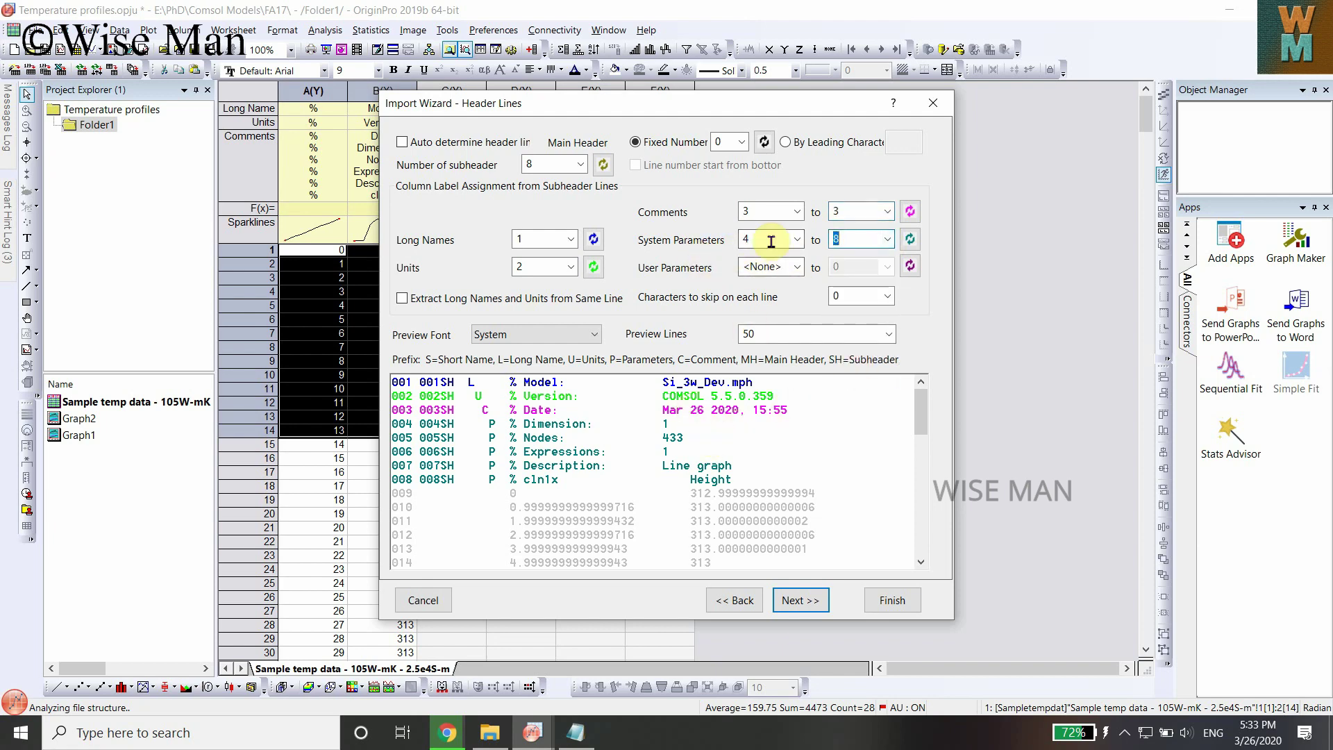
pyautogui.click(909, 240)
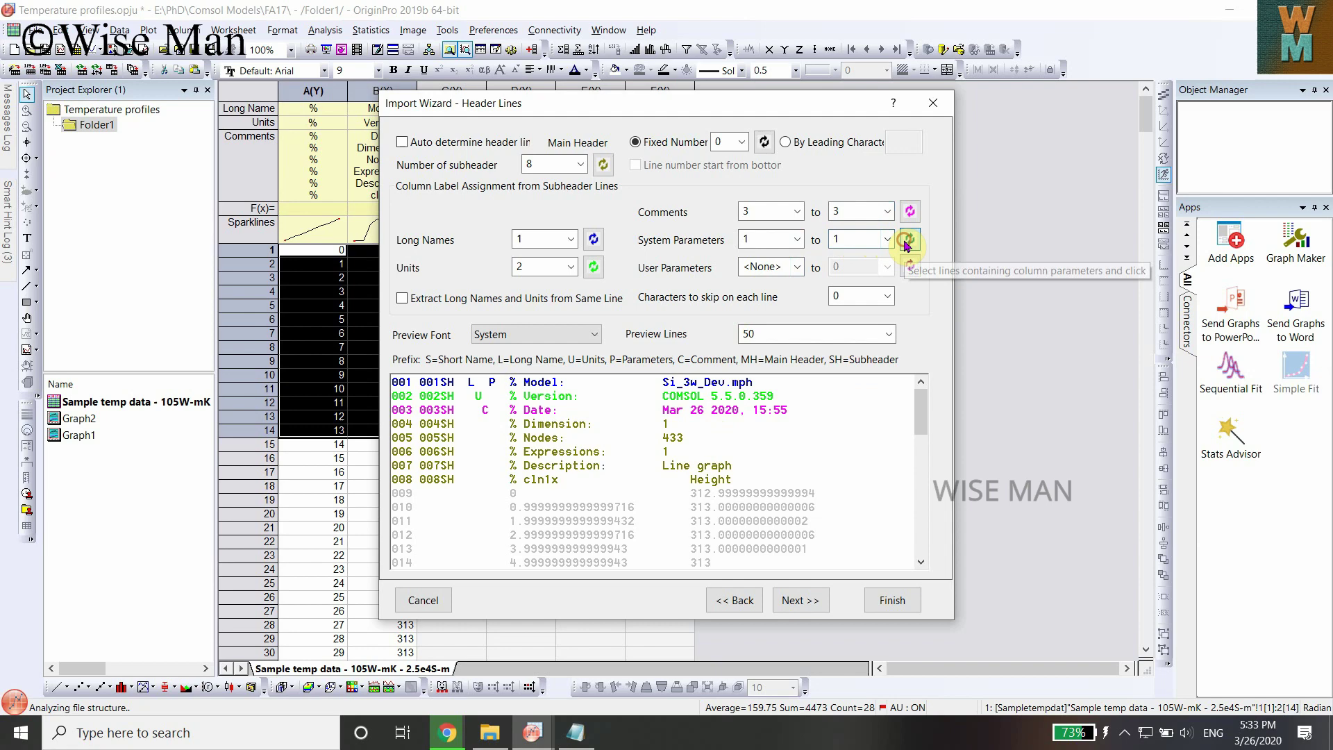
pyautogui.click(798, 239)
pyautogui.click(774, 310)
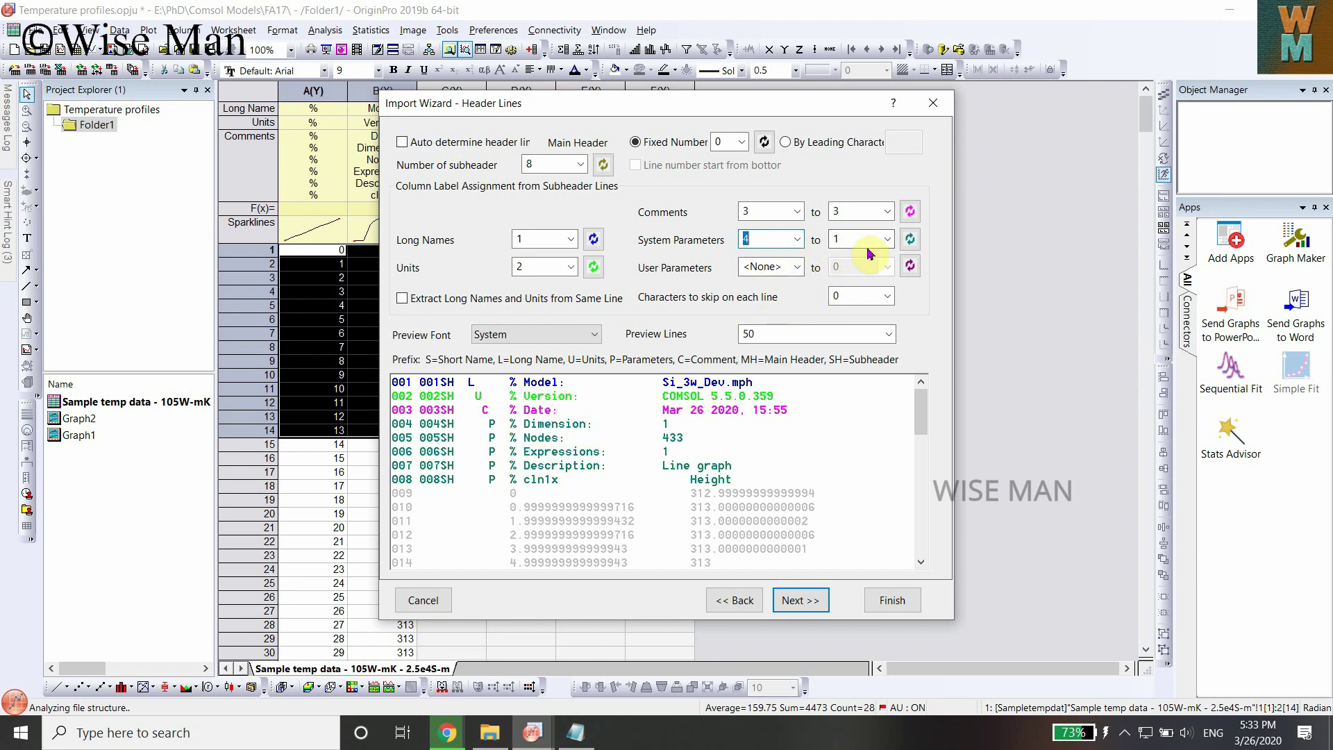
pyautogui.click(888, 239)
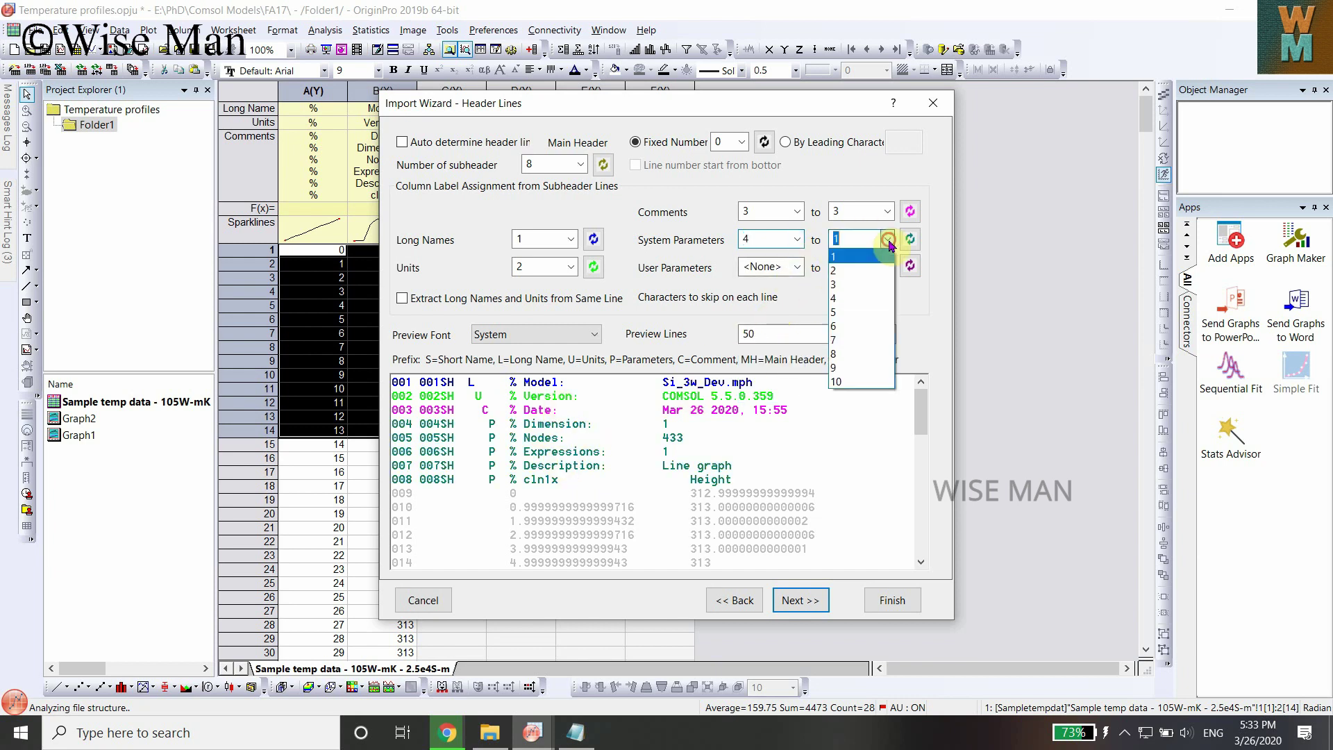
pyautogui.click(850, 297)
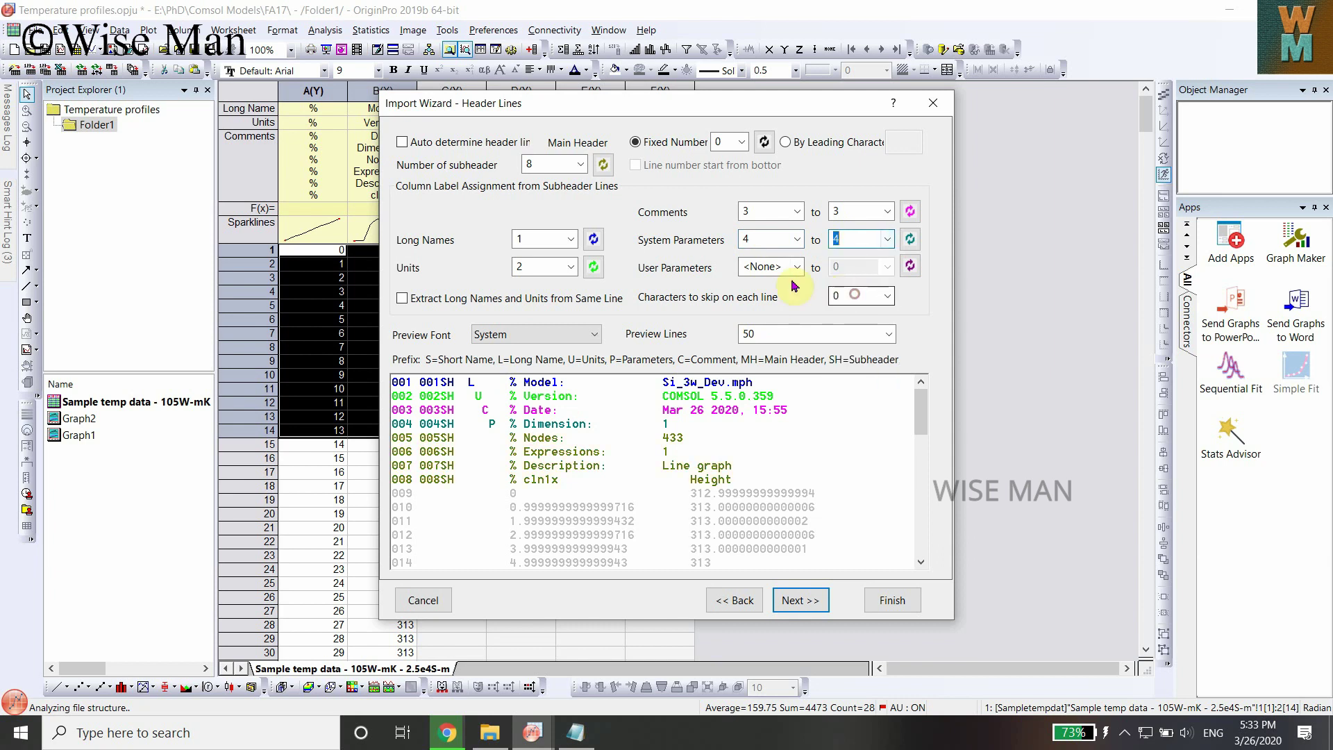
pyautogui.click(797, 271)
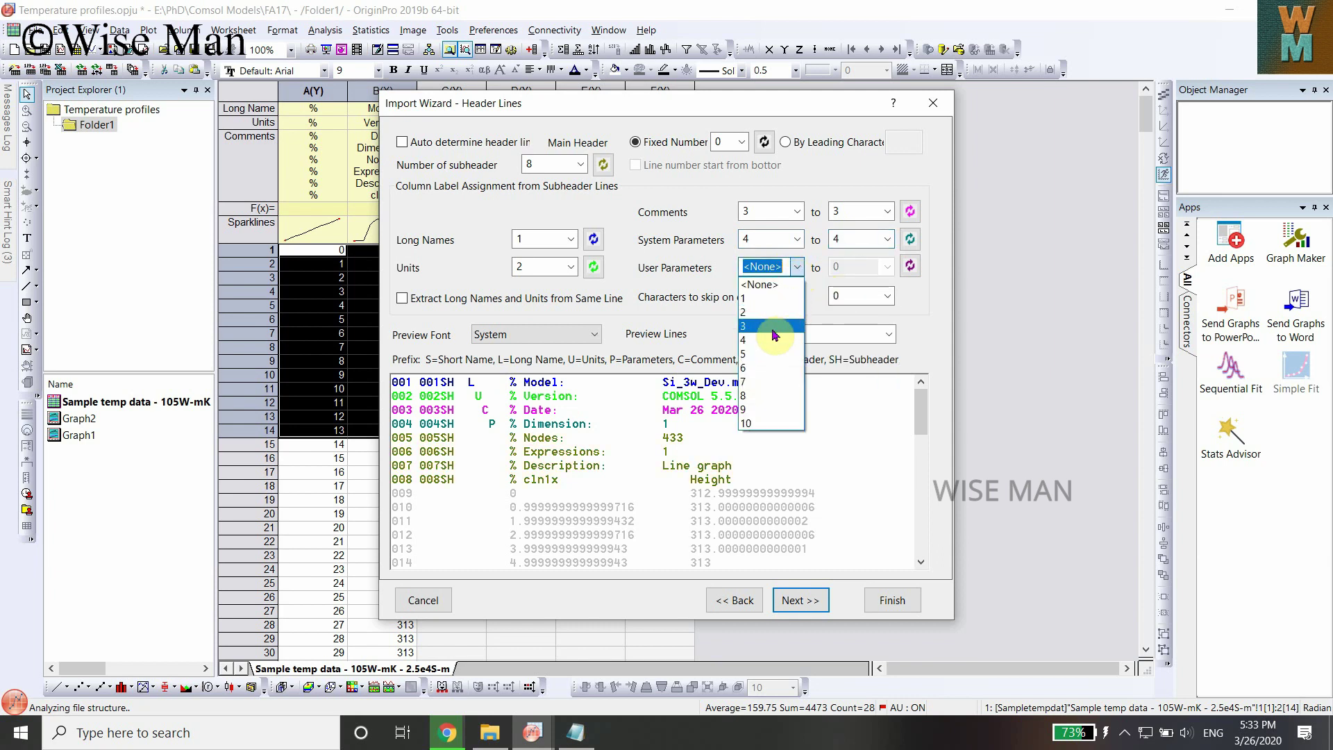
pyautogui.click(773, 355)
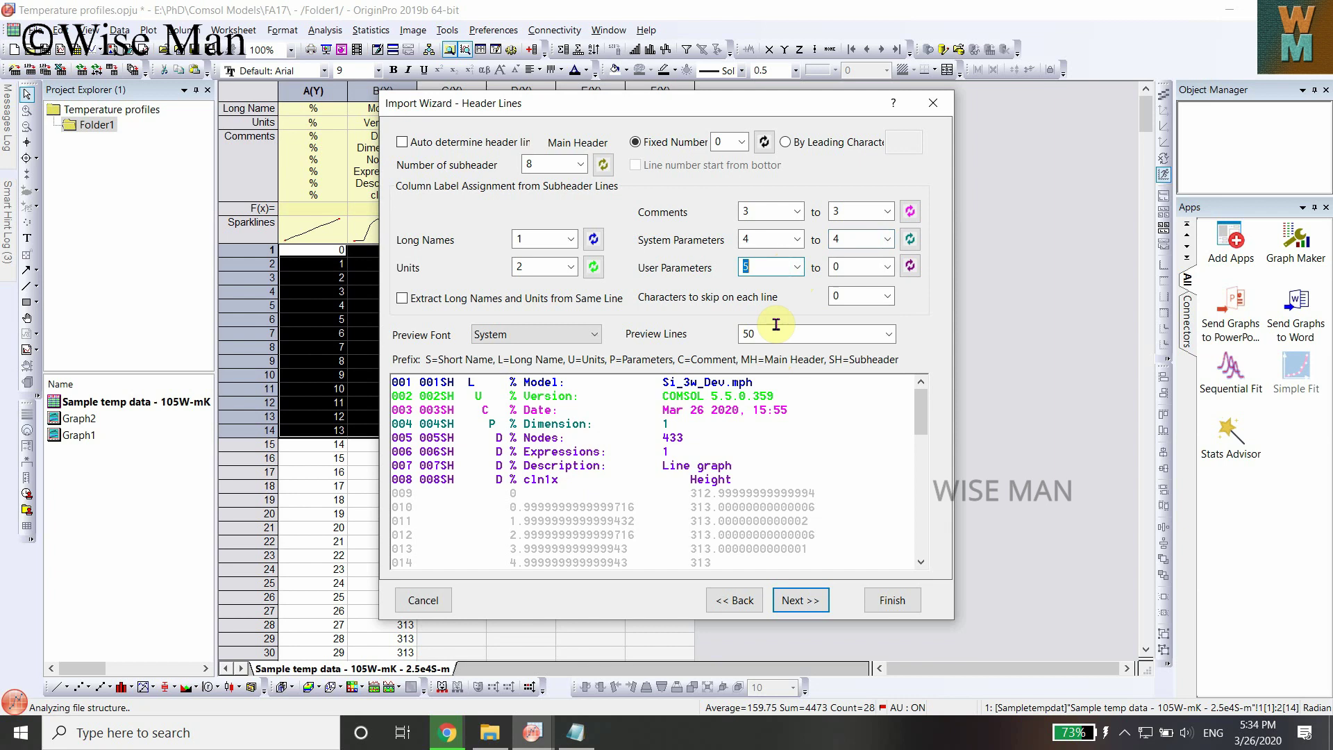
pyautogui.click(886, 267)
pyautogui.click(844, 381)
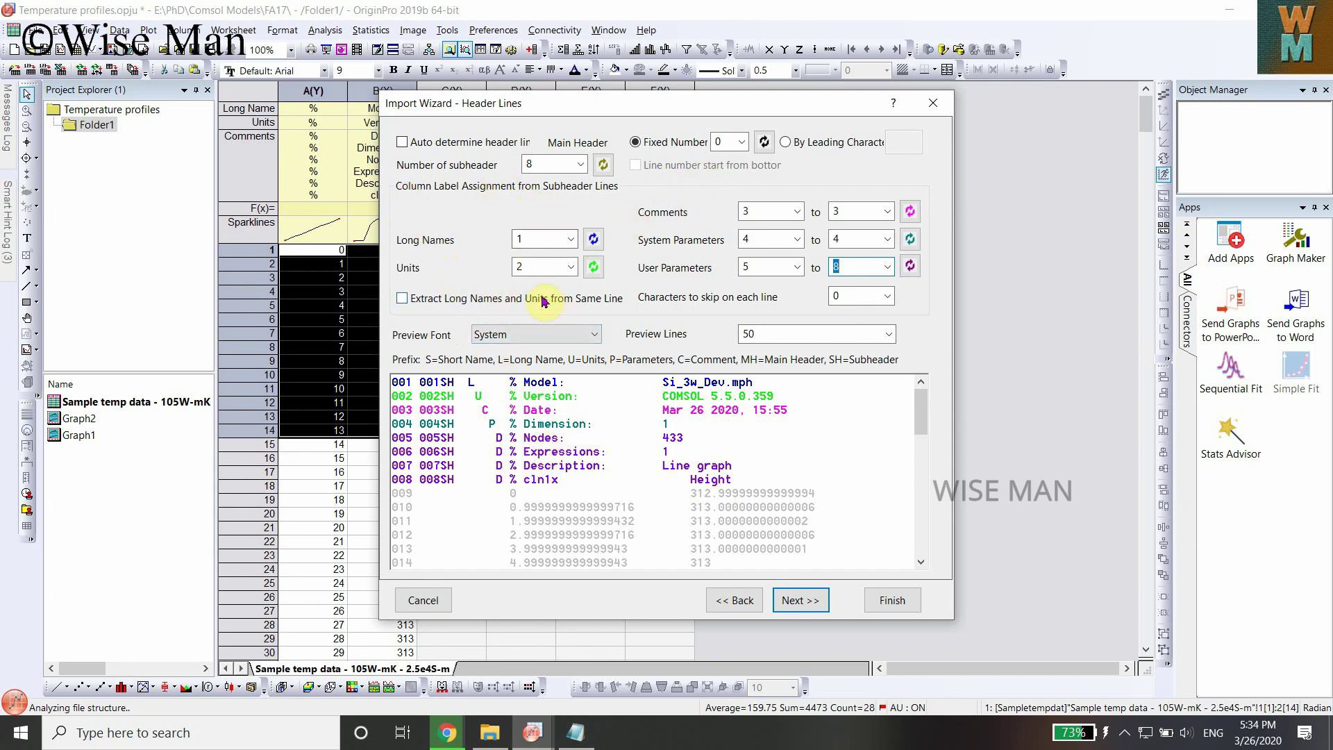
# - Keep the System preview font, preview 500 lines, and continue to Variable Extraction
pyautogui.click(544, 336)
pyautogui.click(531, 349)
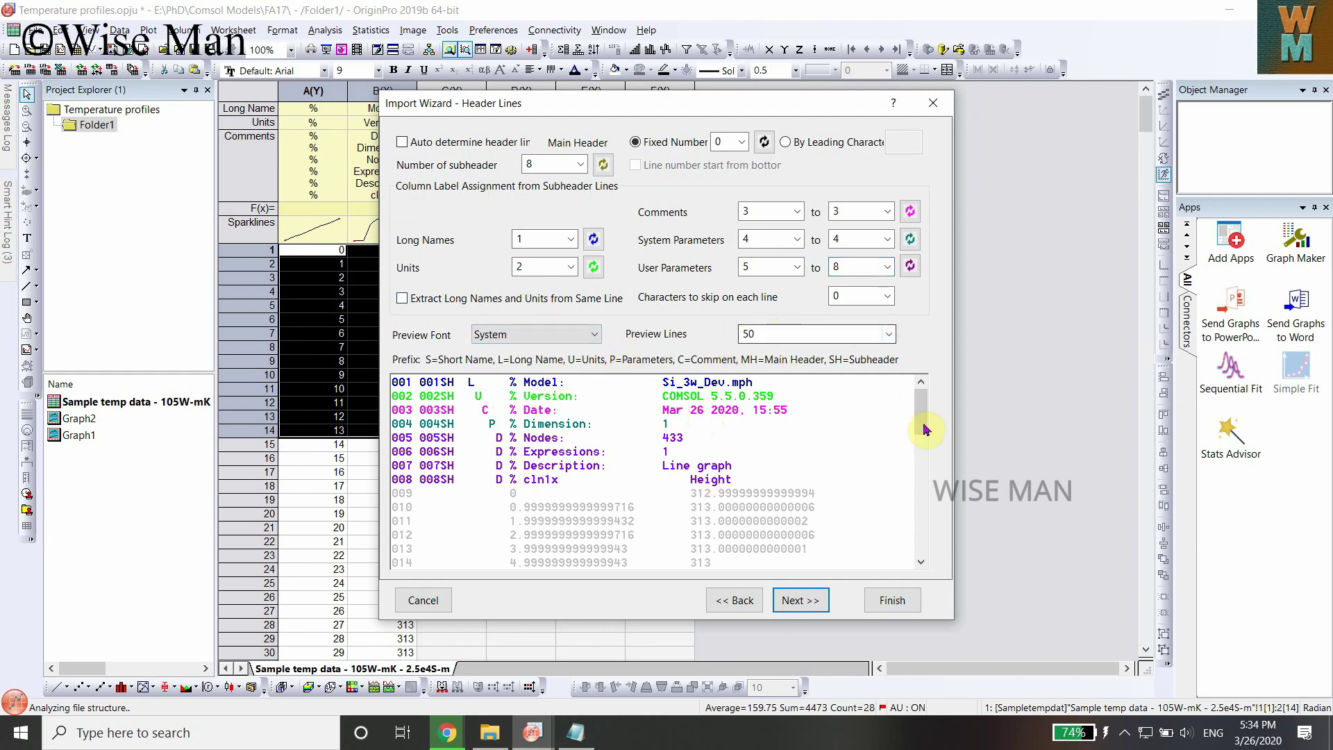
pyautogui.moveTo(924, 430); pyautogui.dragTo(903, 358)
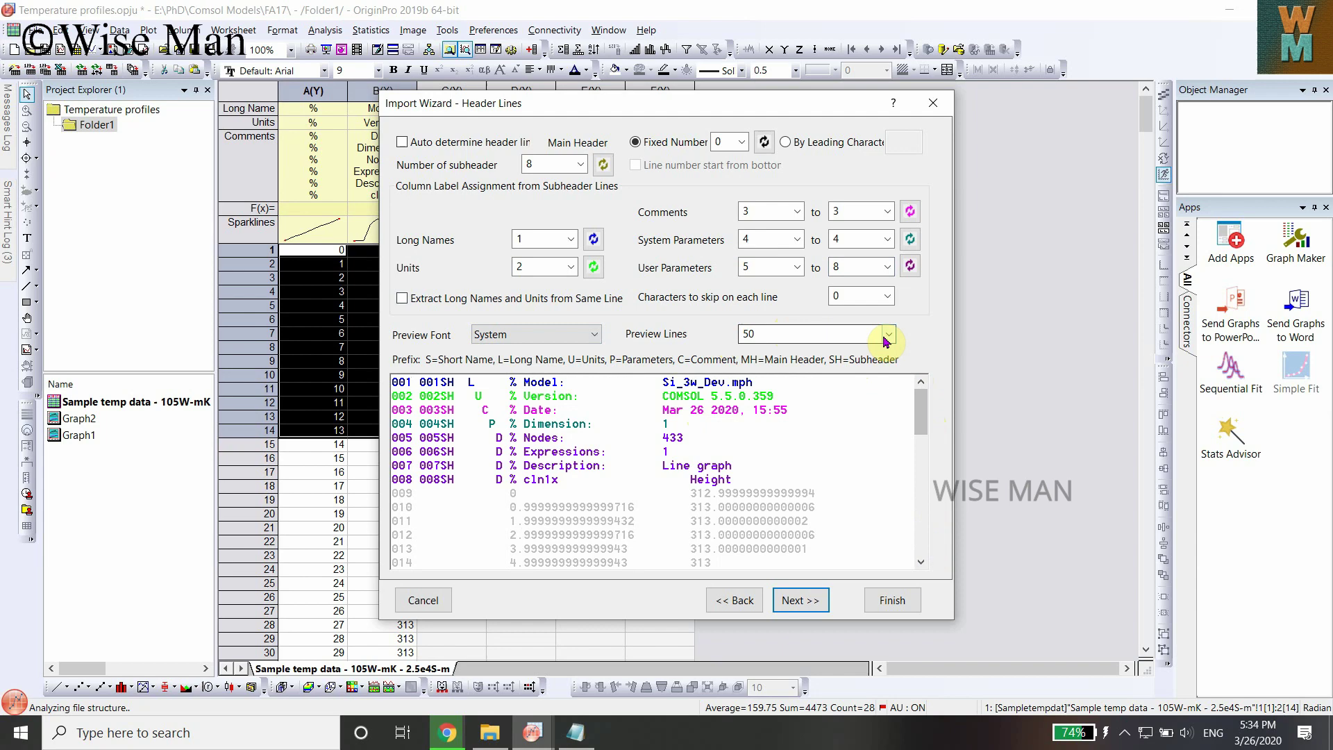
pyautogui.click(888, 336)
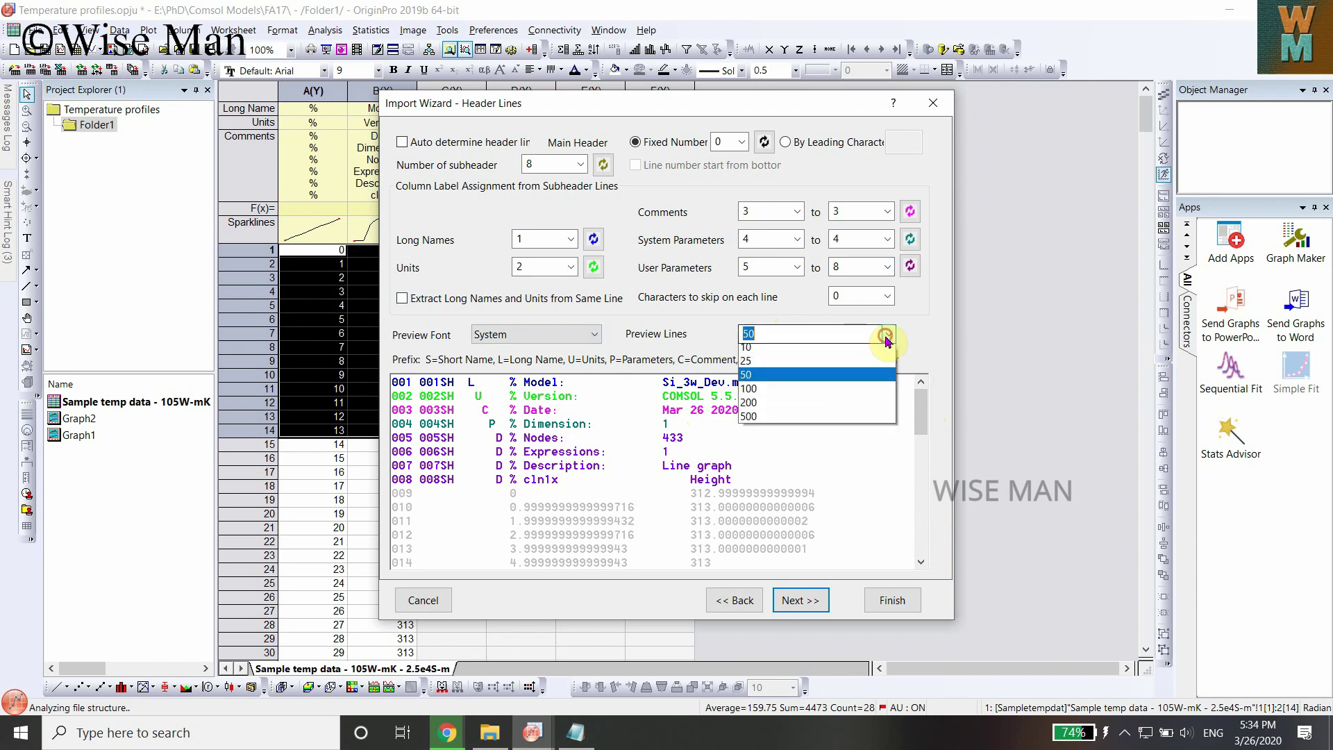
pyautogui.click(840, 422)
pyautogui.moveTo(924, 398); pyautogui.dragTo(896, 375)
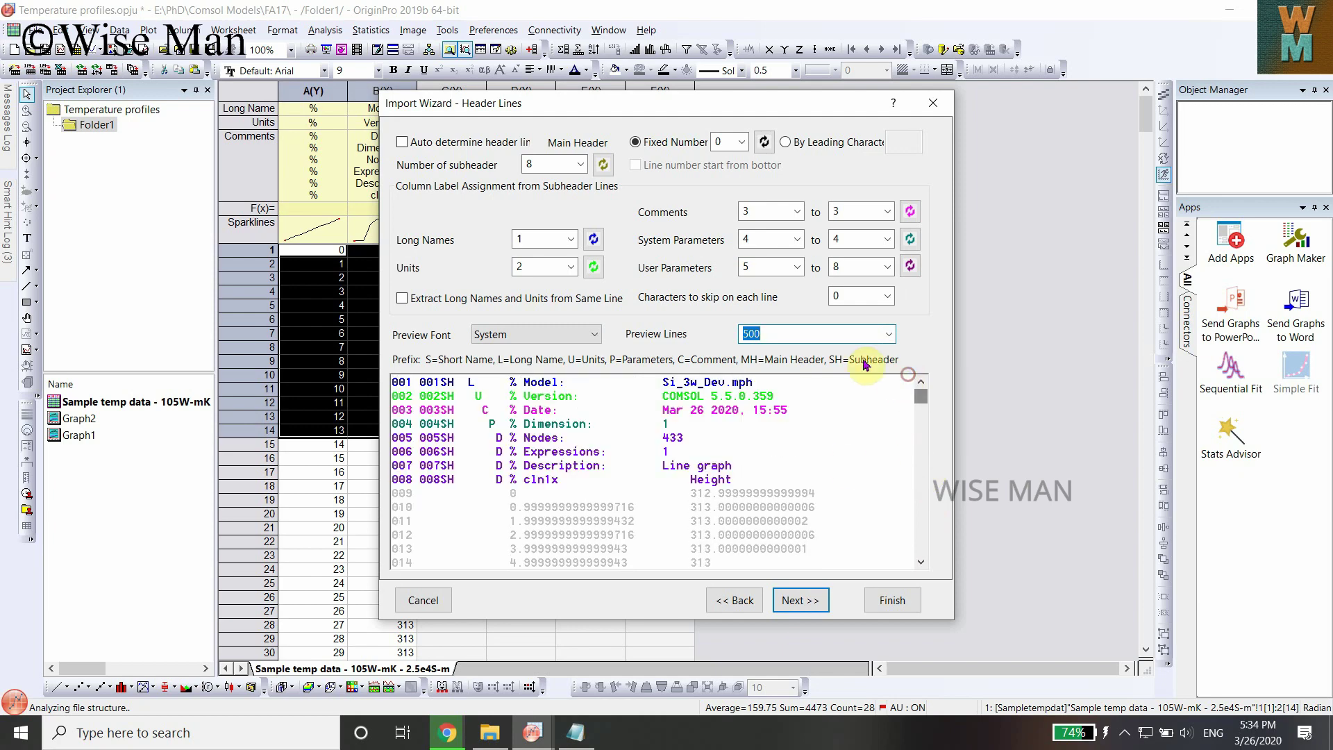
pyautogui.click(801, 600)
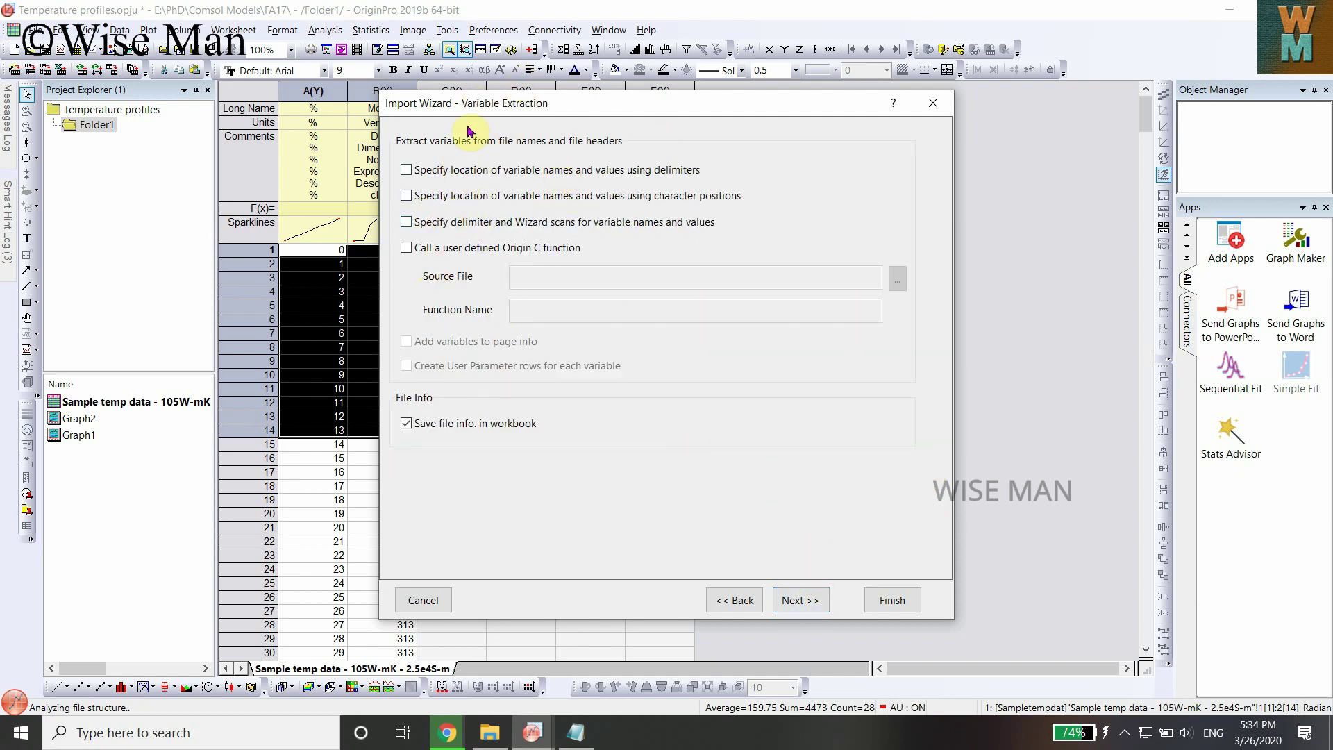
# - Accept the default Variable Extraction and File Name Options pages to reach Data Columns
pyautogui.click(808, 600)
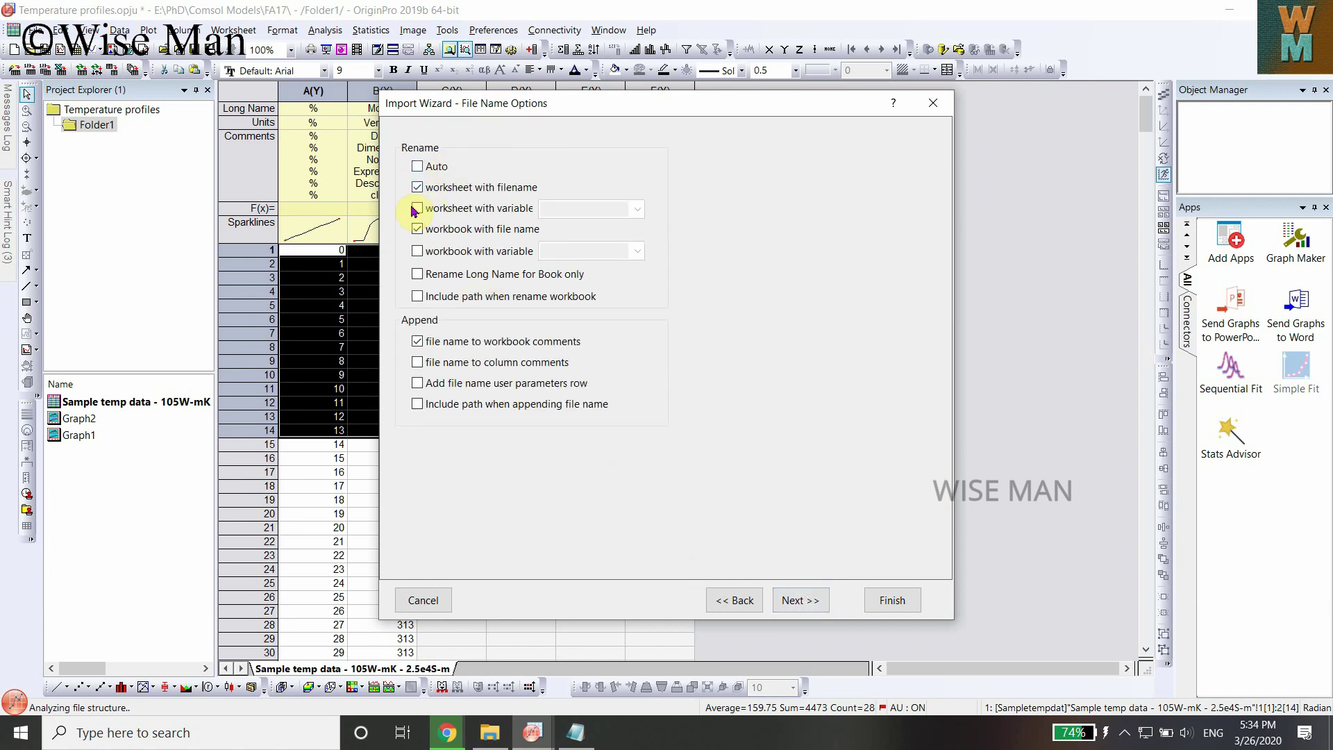
pyautogui.click(815, 605)
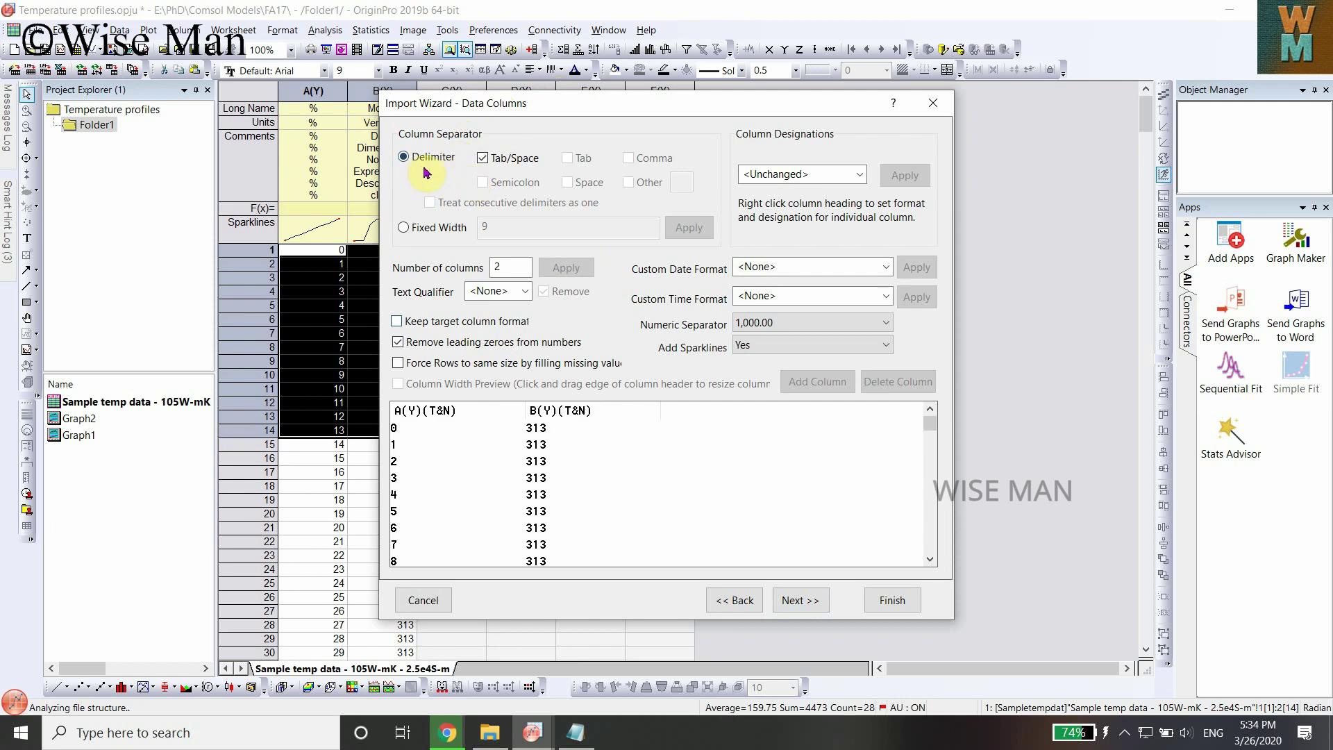
# - Try a tab delimiter and preview the data as 3, then 2, columns
pyautogui.click(484, 159)
pyautogui.click(566, 159)
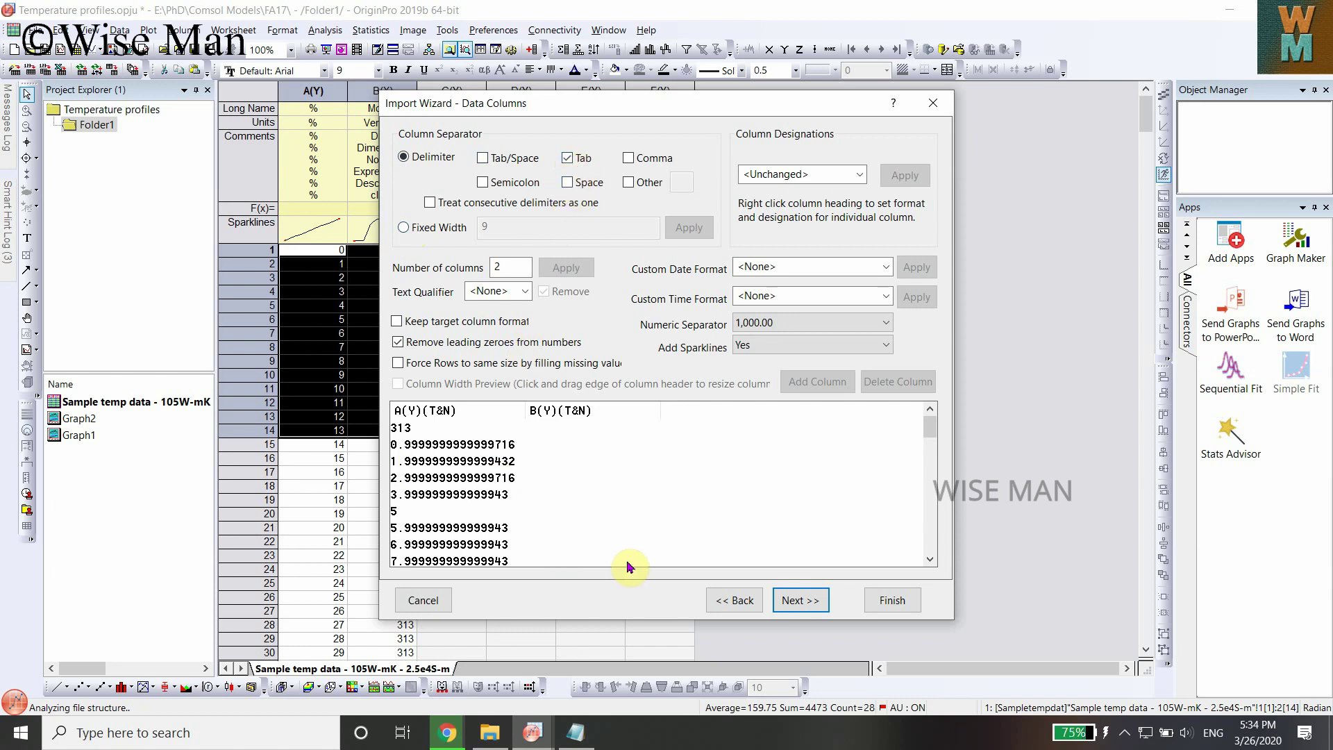
pyautogui.doubleClick(512, 267)
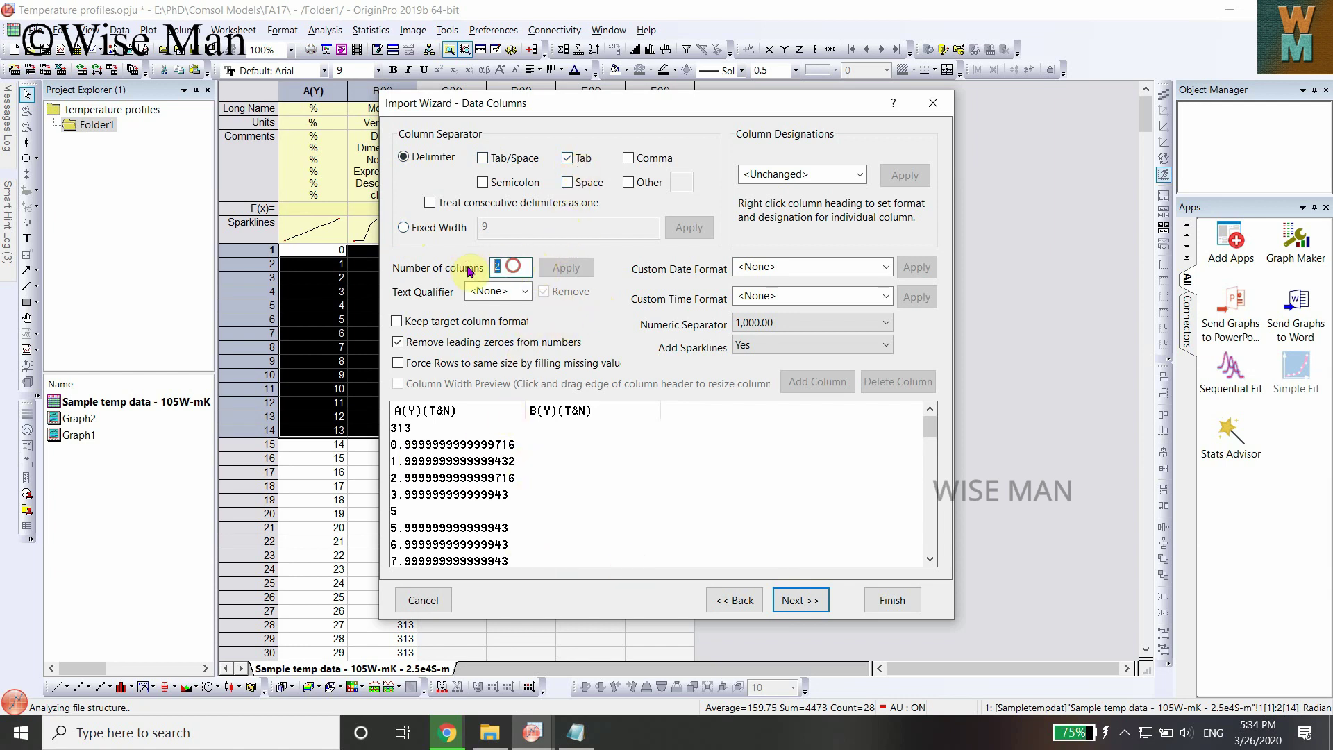
pyautogui.write('3')
pyautogui.click(566, 268)
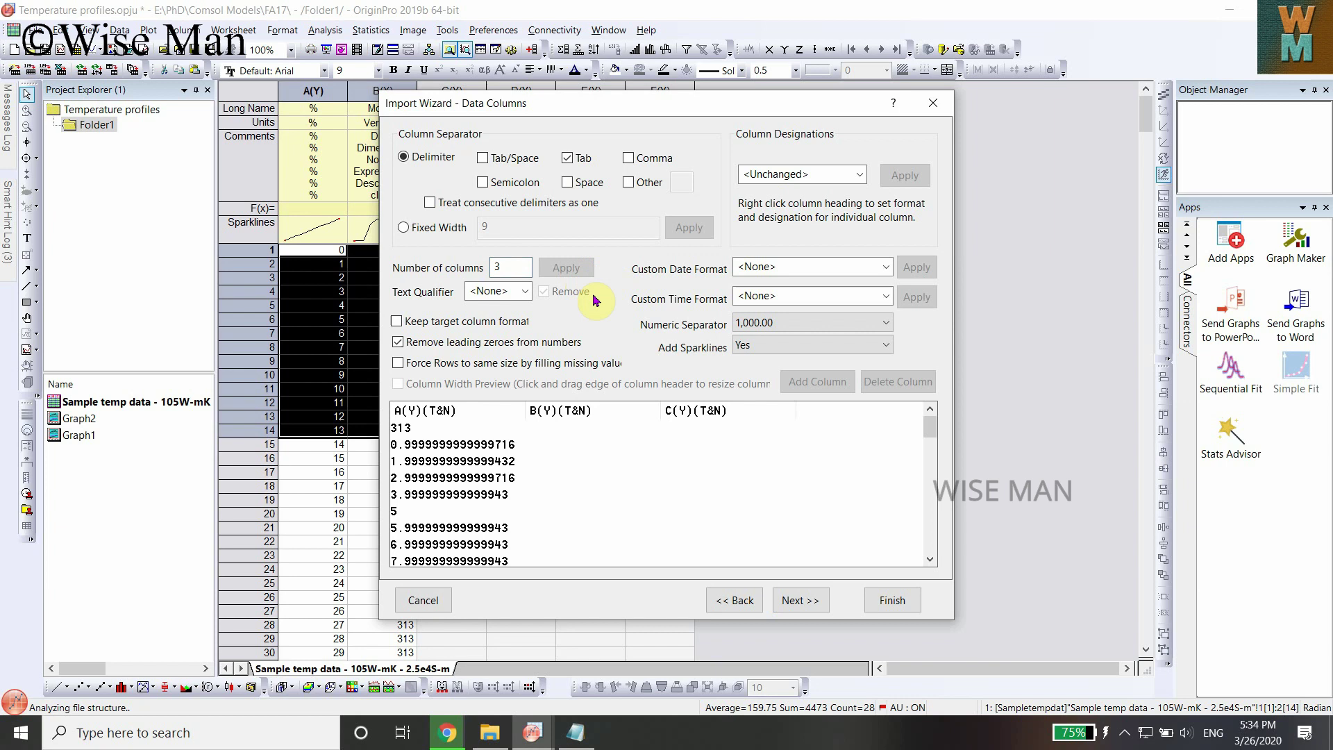
pyautogui.doubleClick(509, 268)
pyautogui.write('2')
pyautogui.click(566, 267)
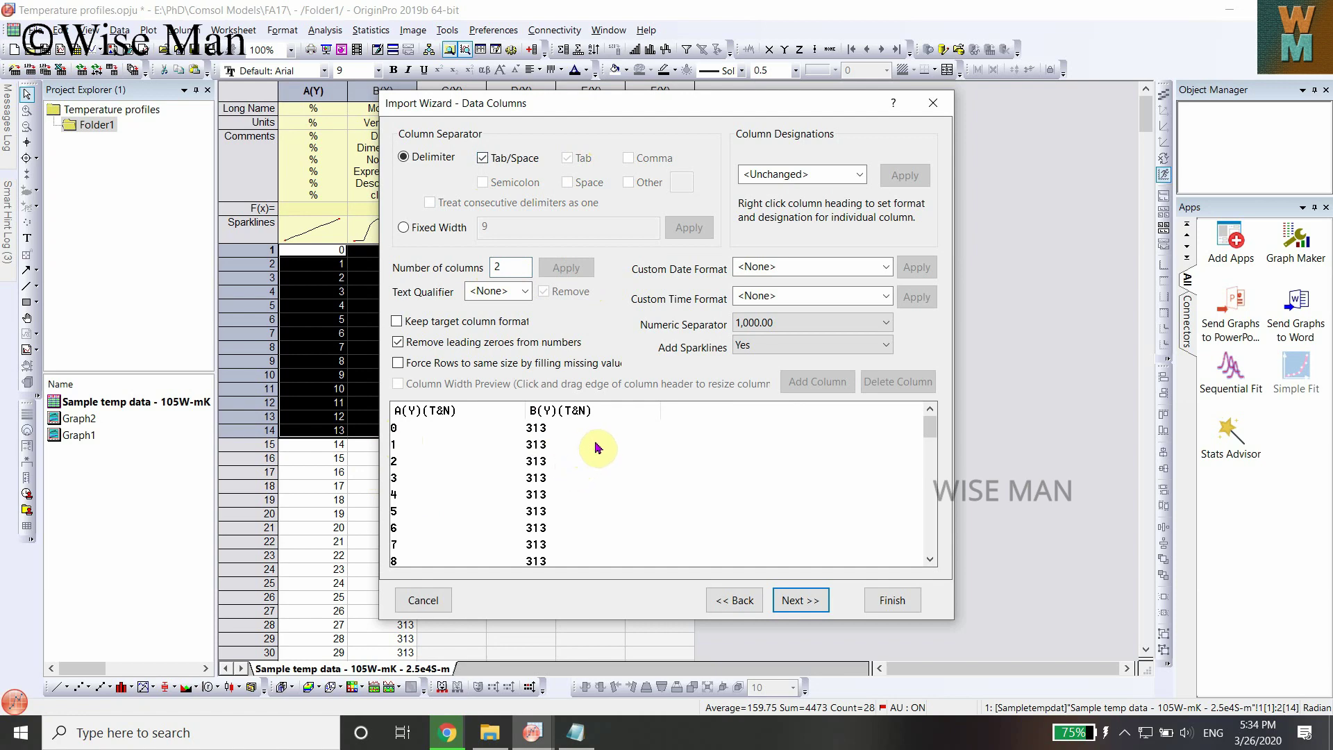
# - Set Tab/Space as the delimiter and apply 3 columns to the preview
pyautogui.click(484, 158)
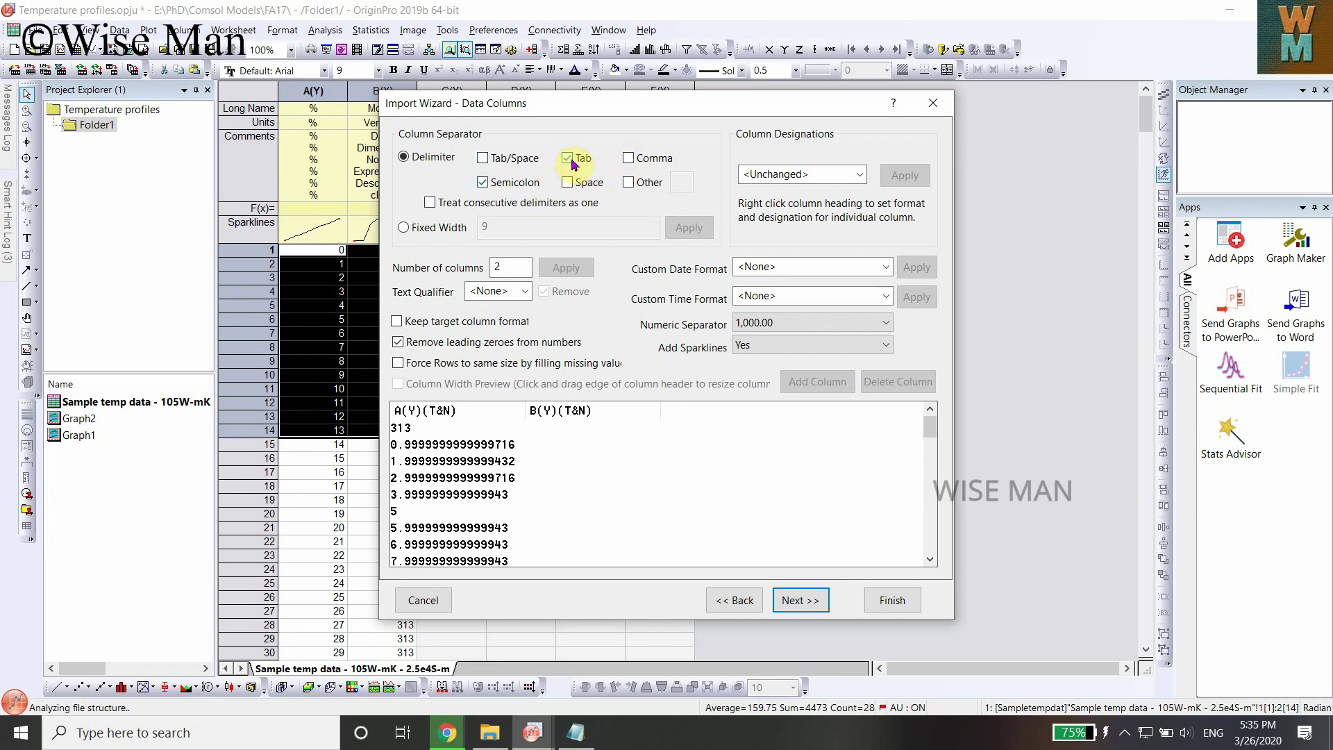
pyautogui.click(568, 183)
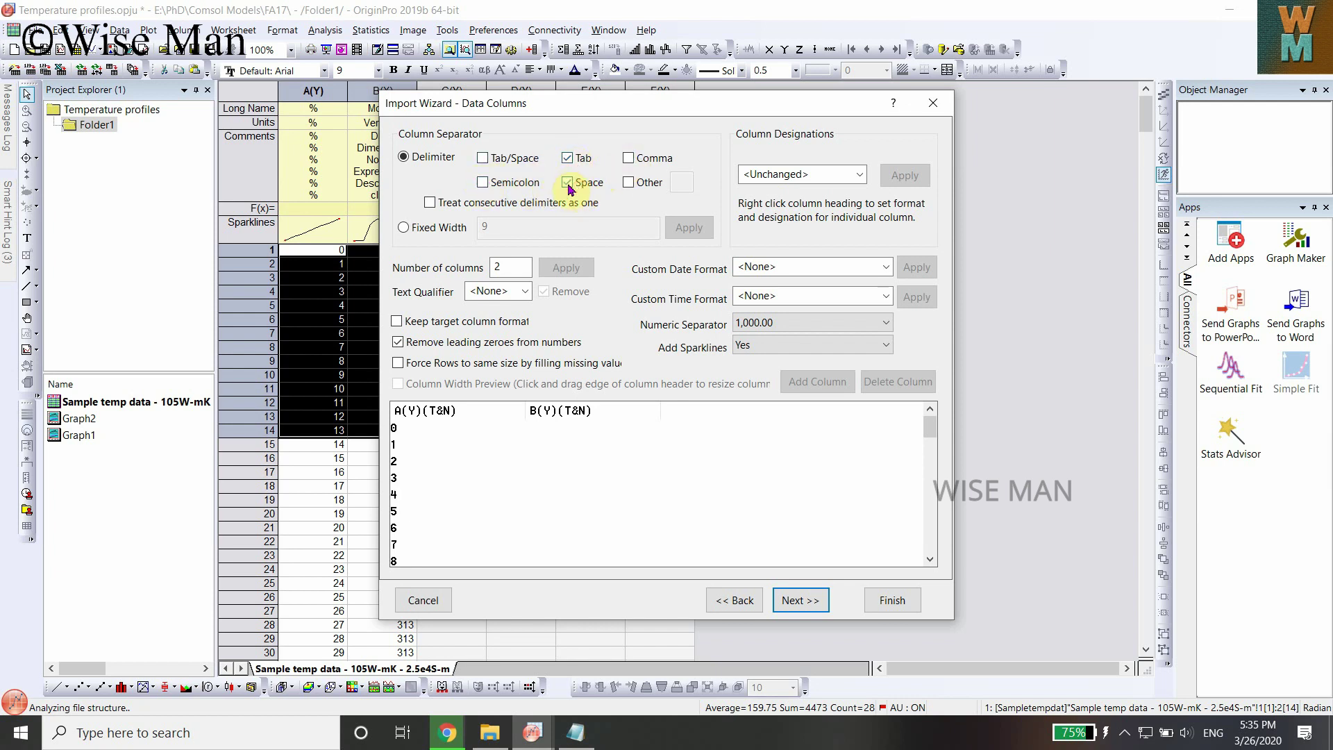
pyautogui.moveTo(930, 427); pyautogui.dragTo(875, 387)
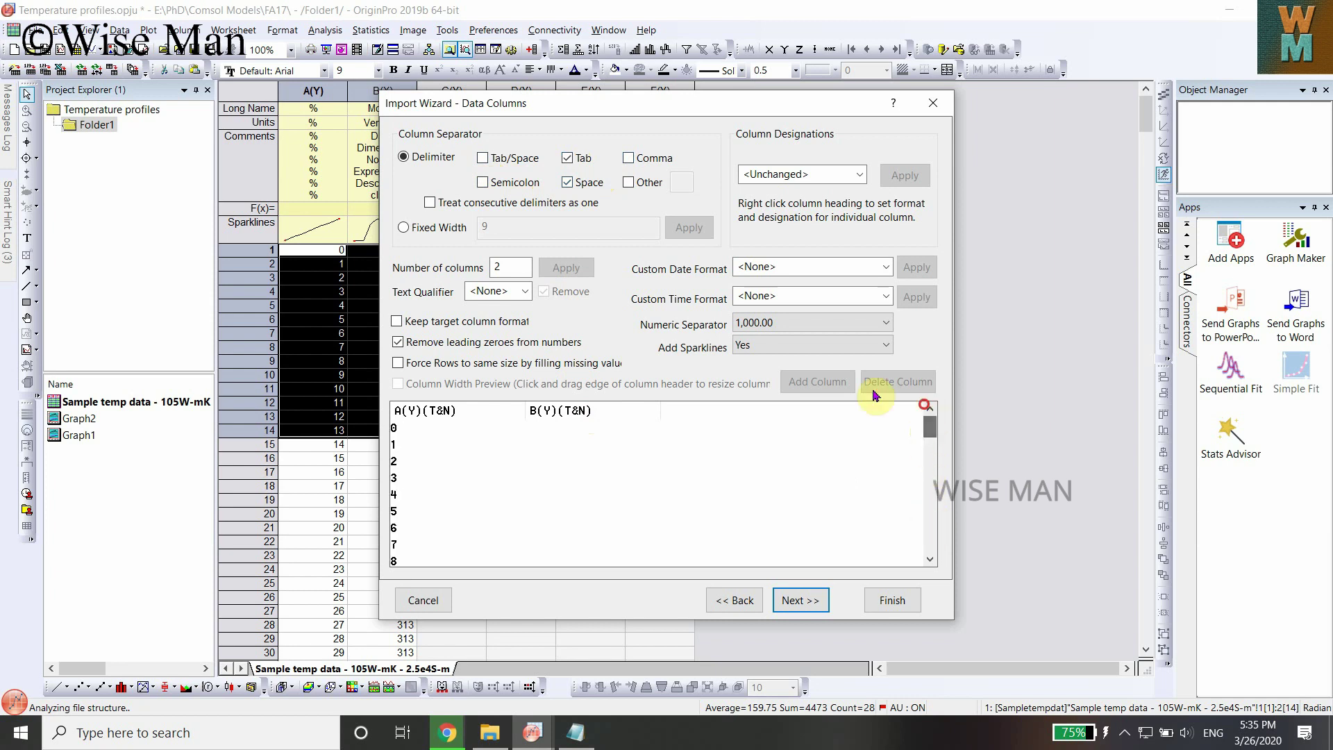
pyautogui.click(480, 161)
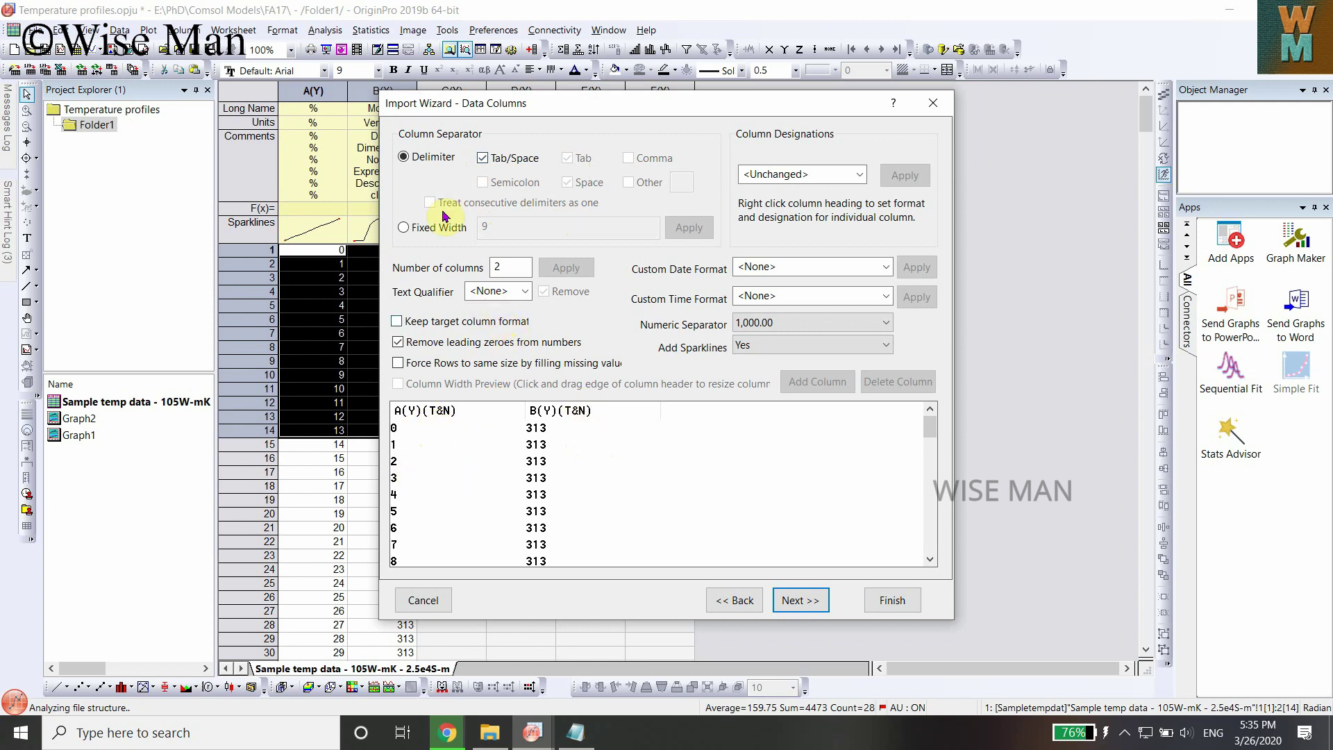
pyautogui.moveTo(499, 269); pyautogui.dragTo(481, 269)
pyautogui.click(510, 265)
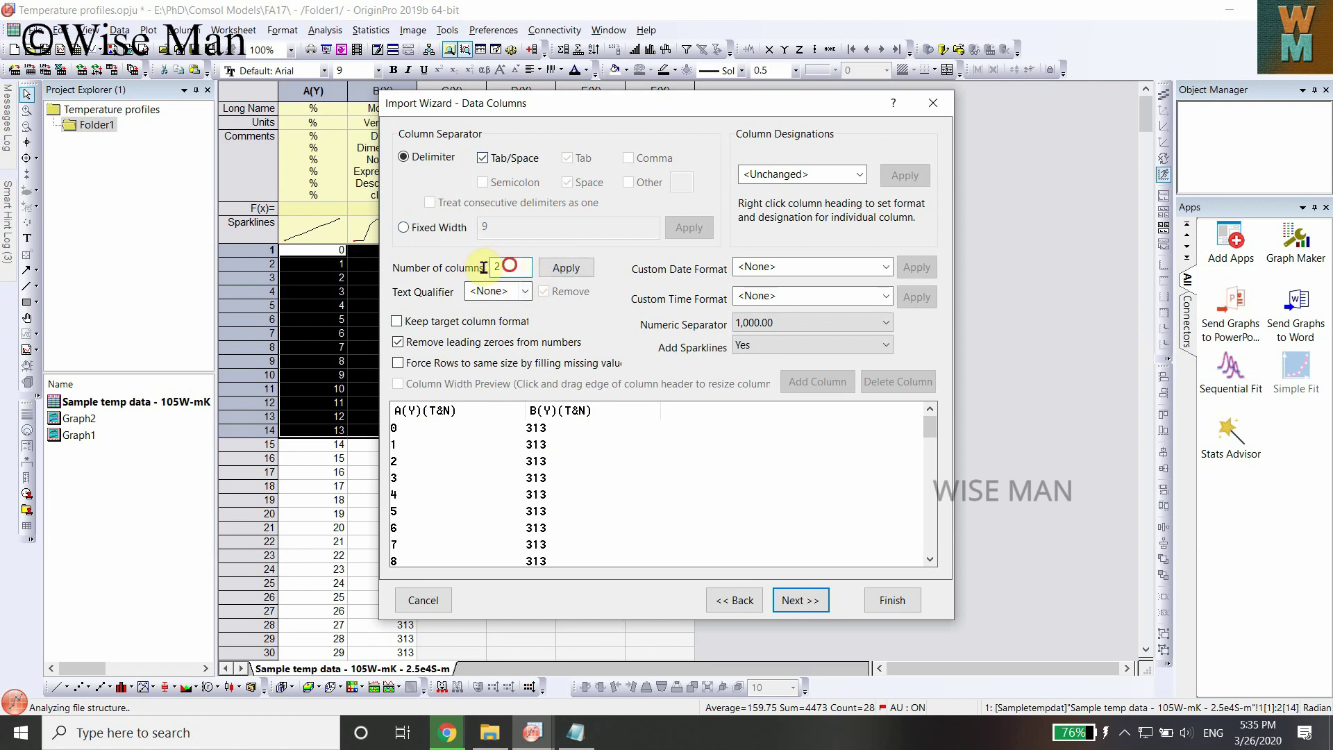
pyautogui.write('3')
pyautogui.click(566, 269)
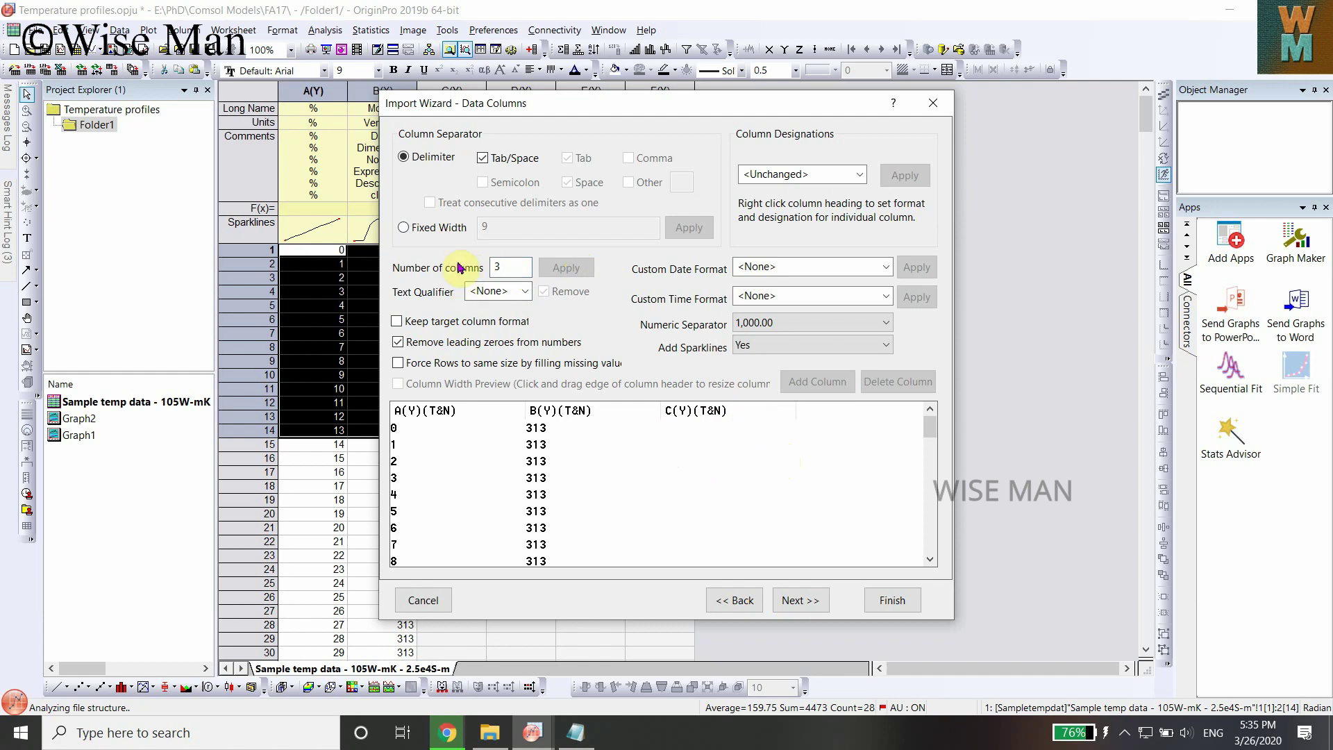
# - Inspect the top rows of the sample temperature data in Notepad, around the 8.999 value
pyautogui.click(575, 733)
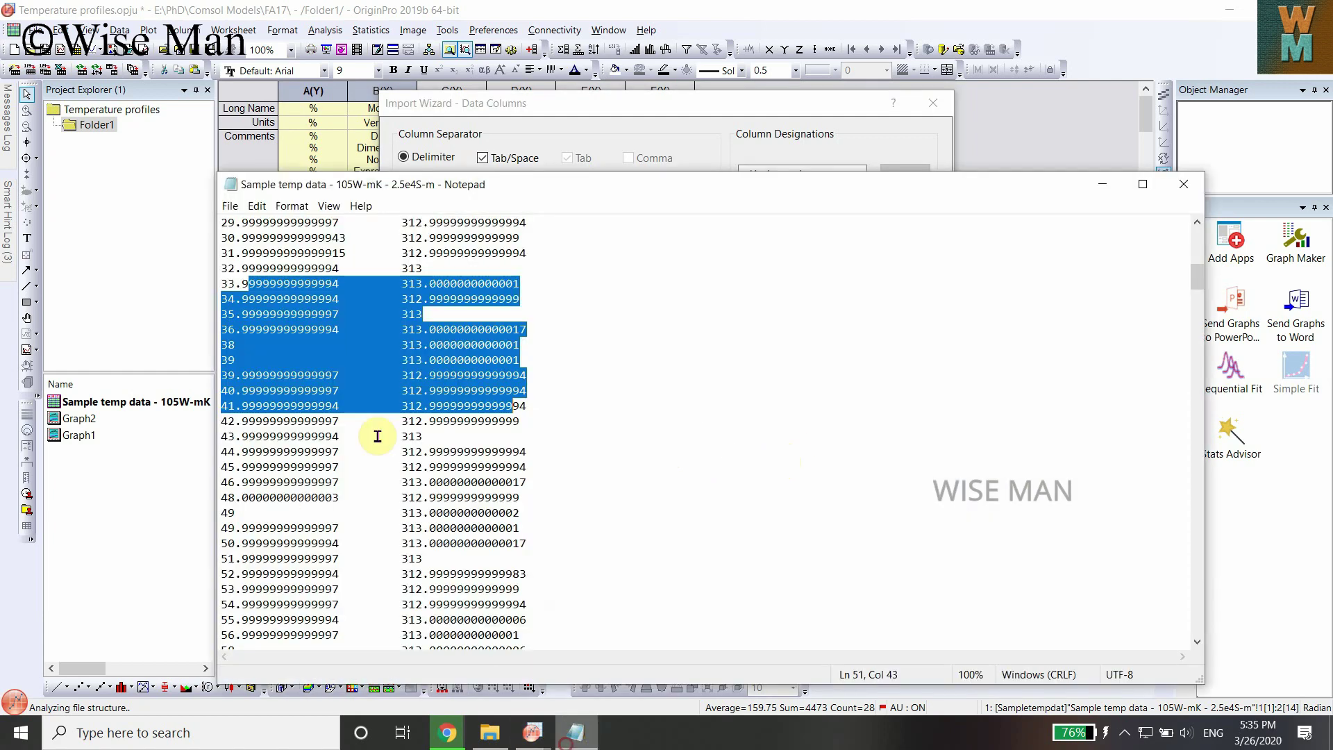
pyautogui.scroll(10, 334, 392)
pyautogui.click(277, 358)
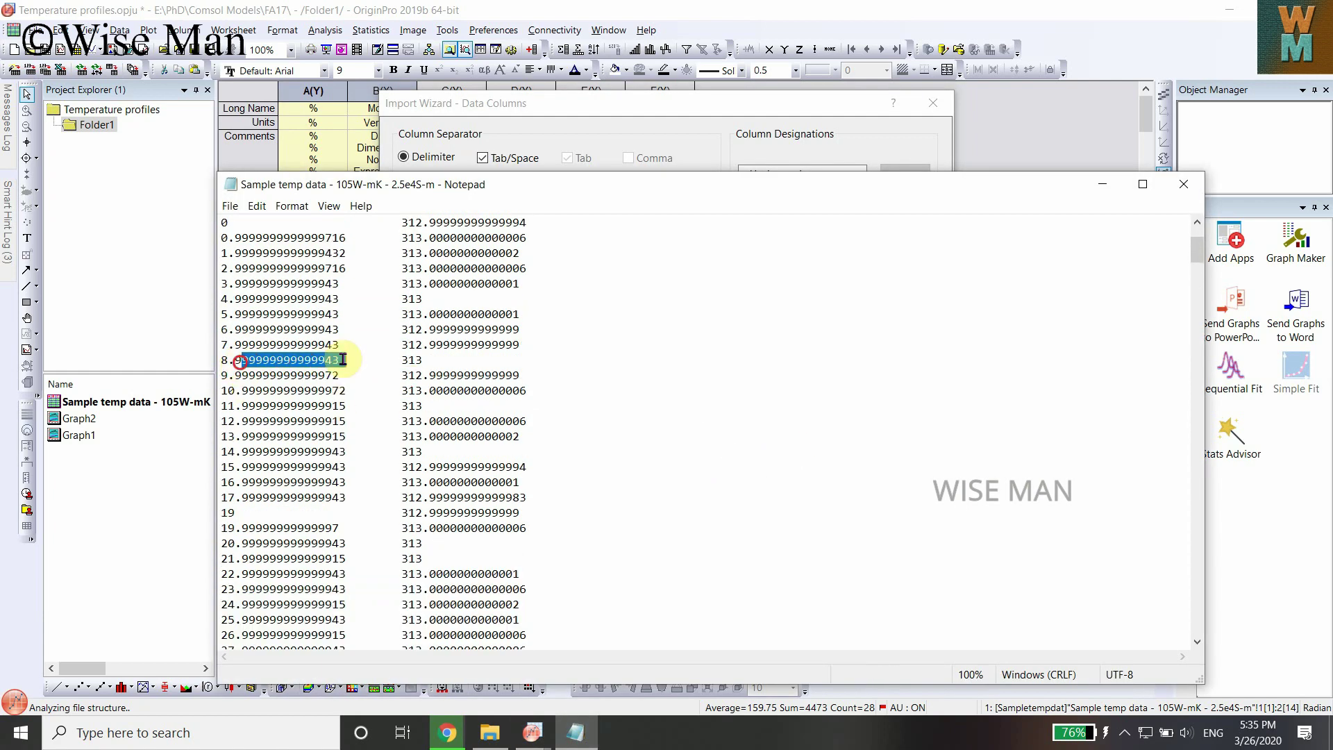
pyautogui.doubleClick(277, 358)
# - Reset the wizard's column count to 2 and bring the Notepad data file forward again
pyautogui.click(532, 733)
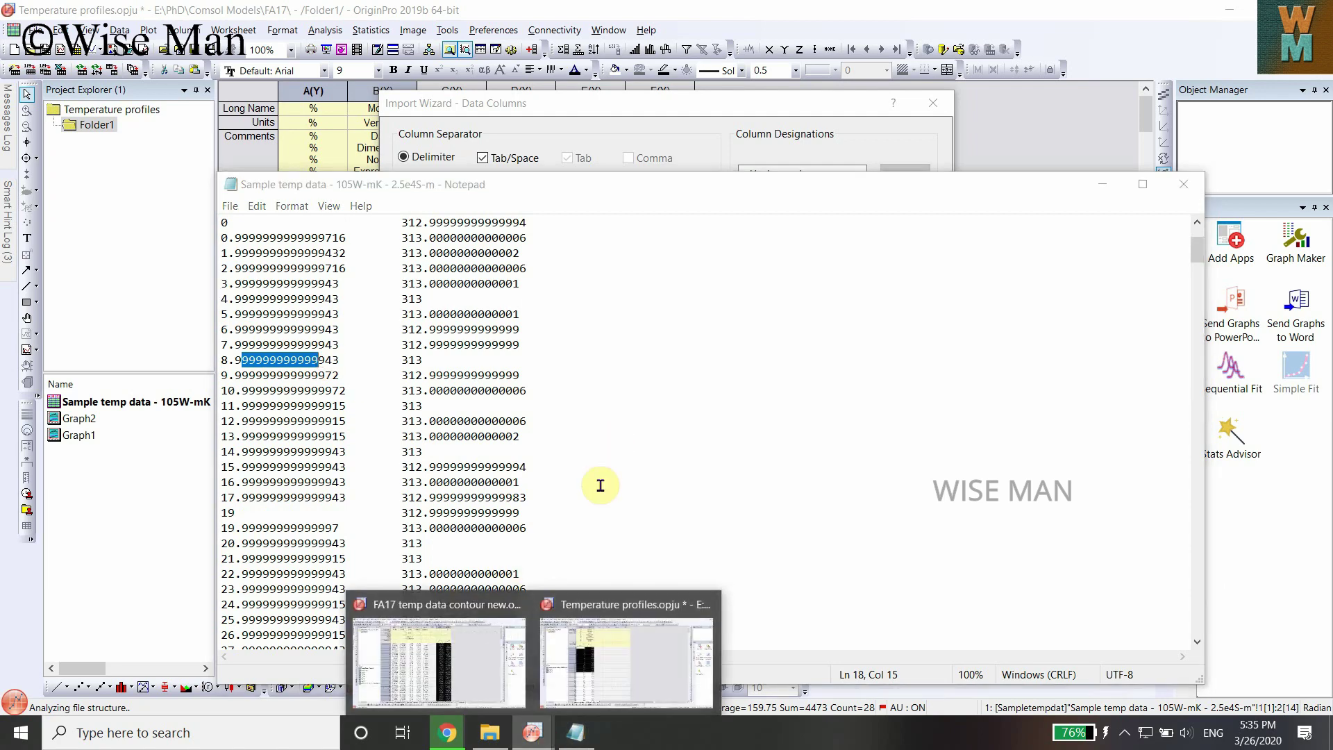
pyautogui.click(507, 267)
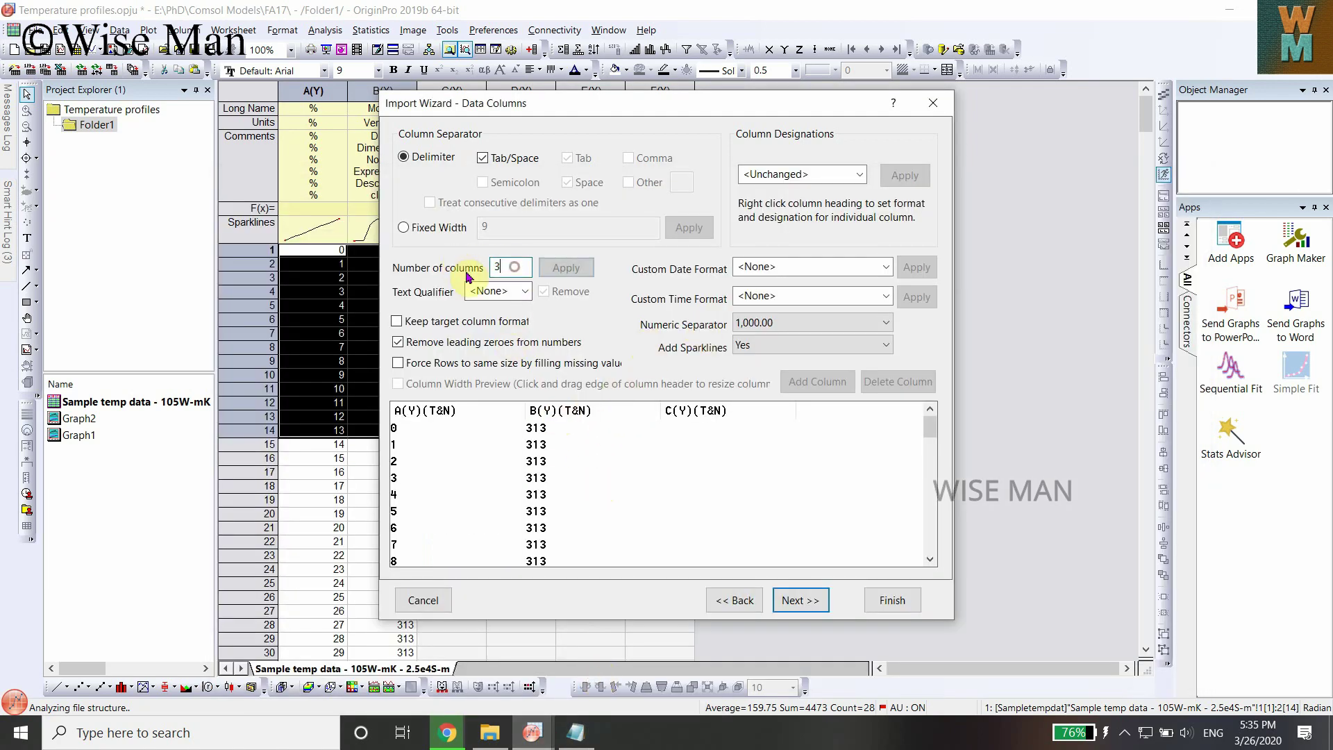
pyautogui.press('BackSpace')
pyautogui.write('2')
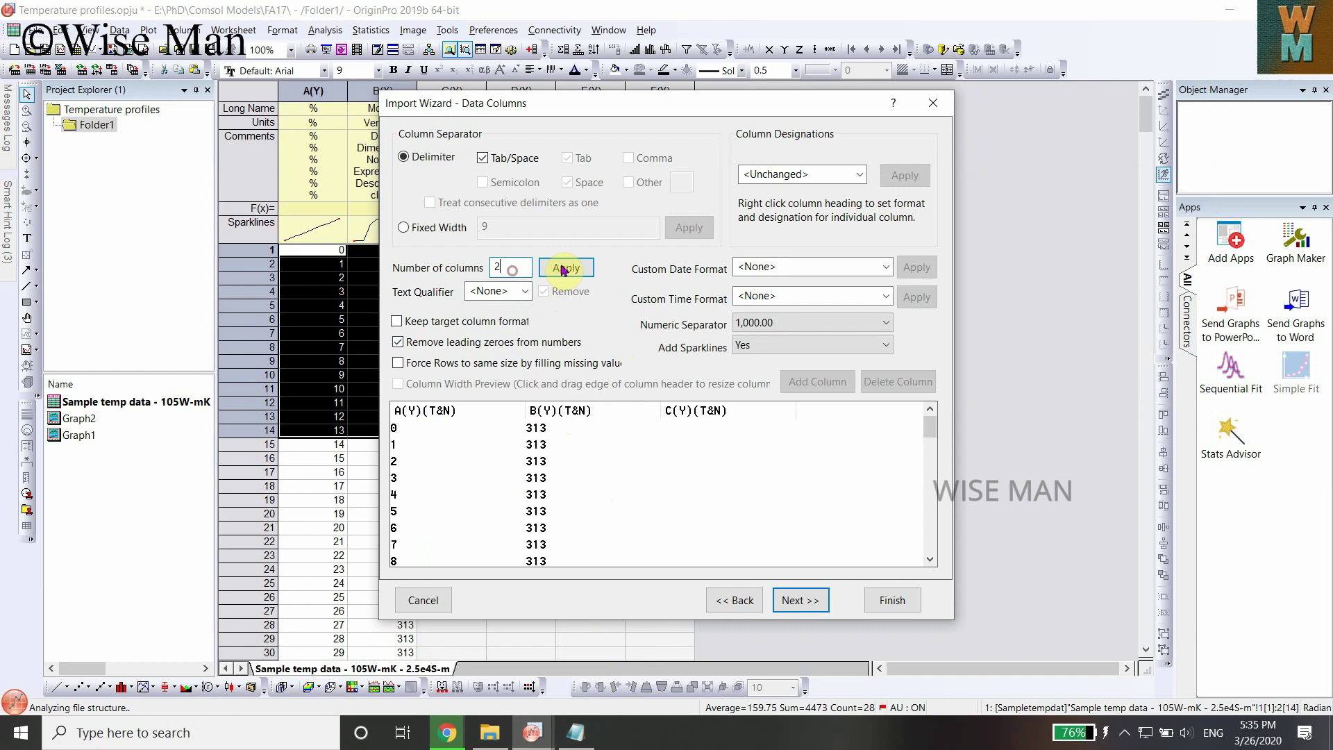
pyautogui.click(566, 267)
pyautogui.click(580, 731)
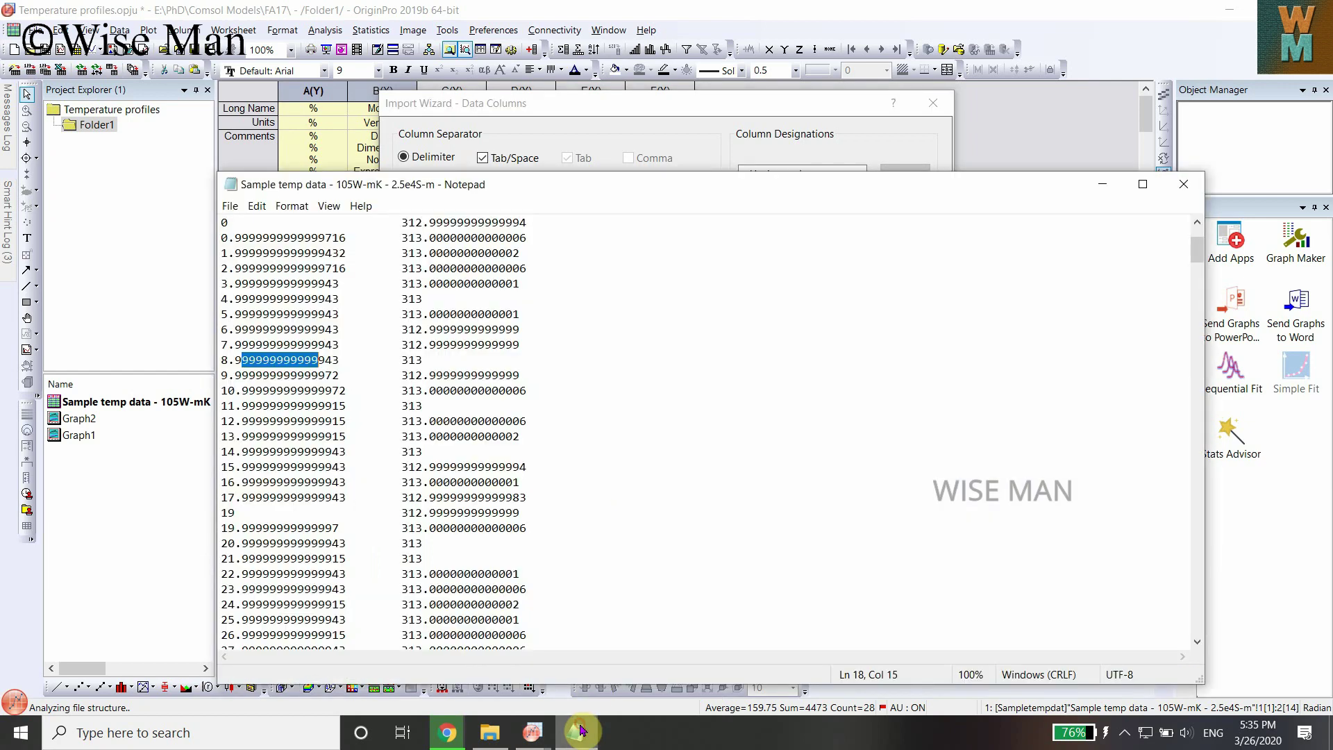
# - Minimize Notepad, try the 2Y column designation, then revert it to <Unchanged> and apply
pyautogui.click(580, 730)
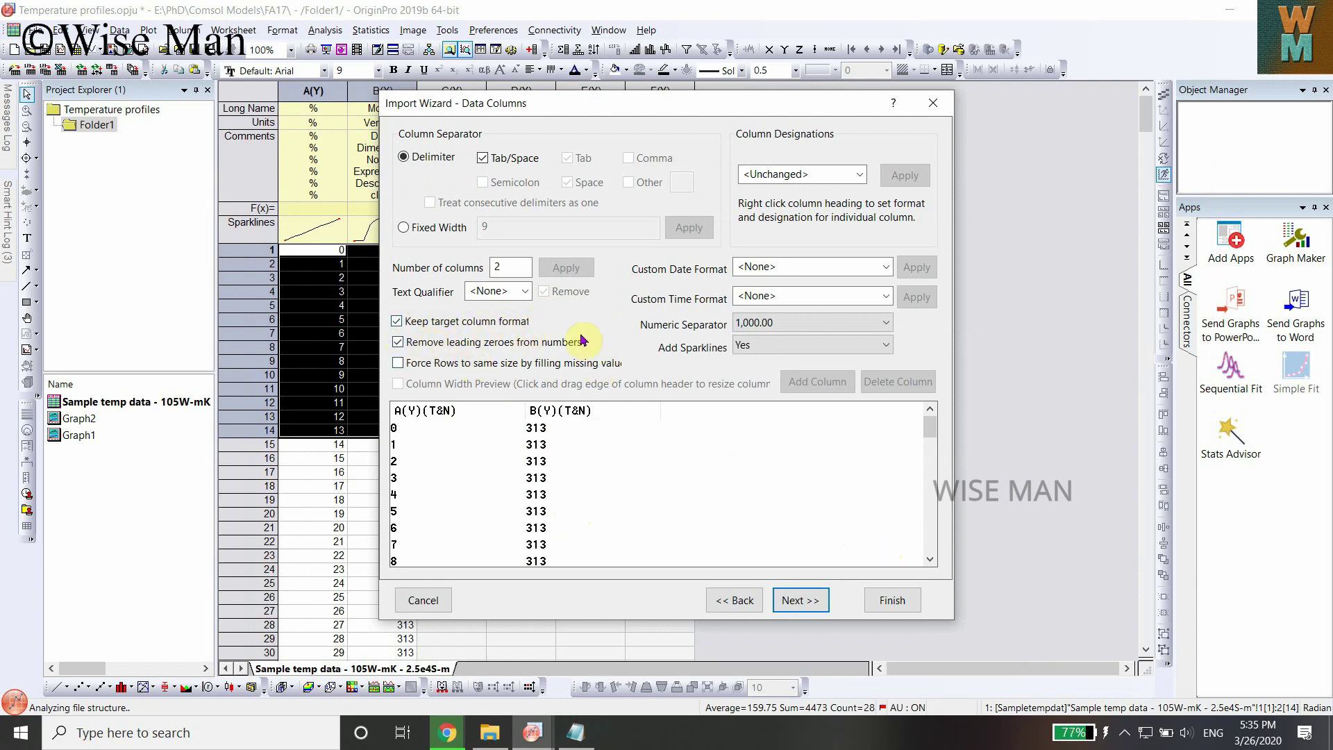
pyautogui.click(858, 179)
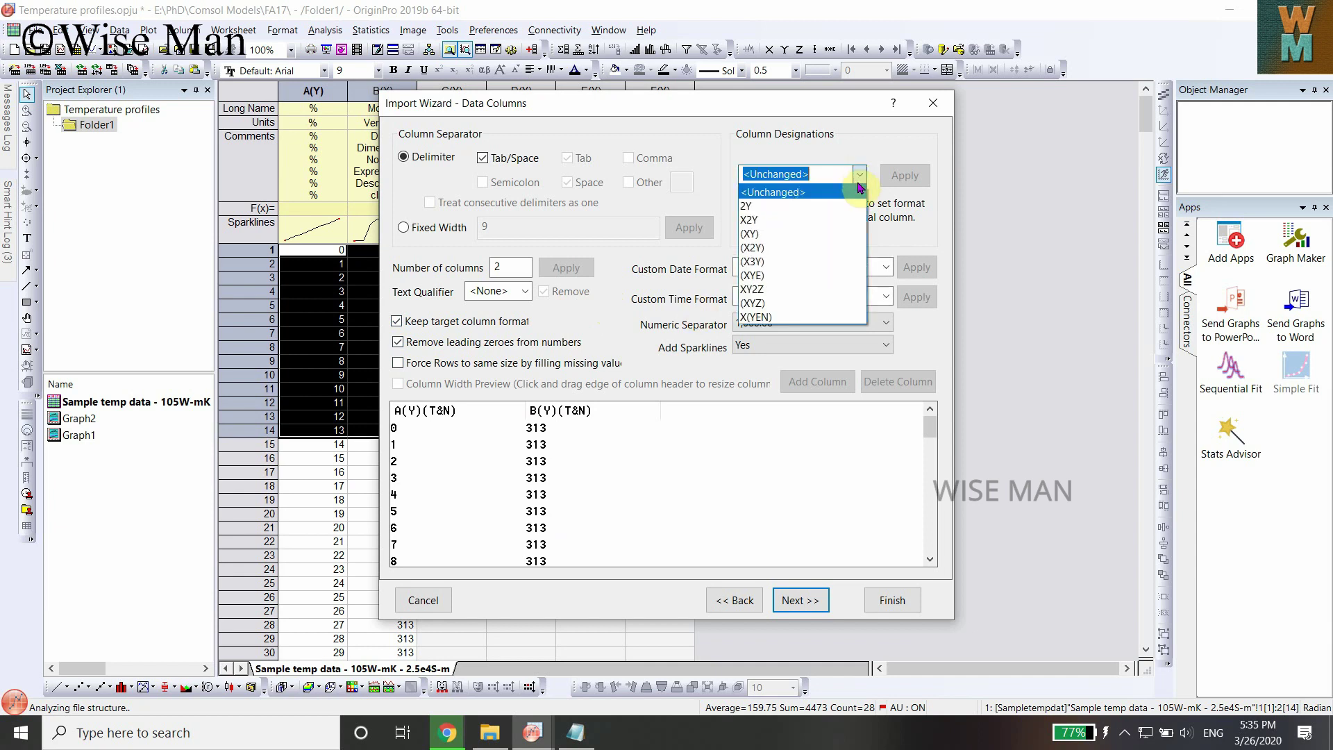
pyautogui.click(817, 207)
pyautogui.click(859, 175)
pyautogui.click(831, 193)
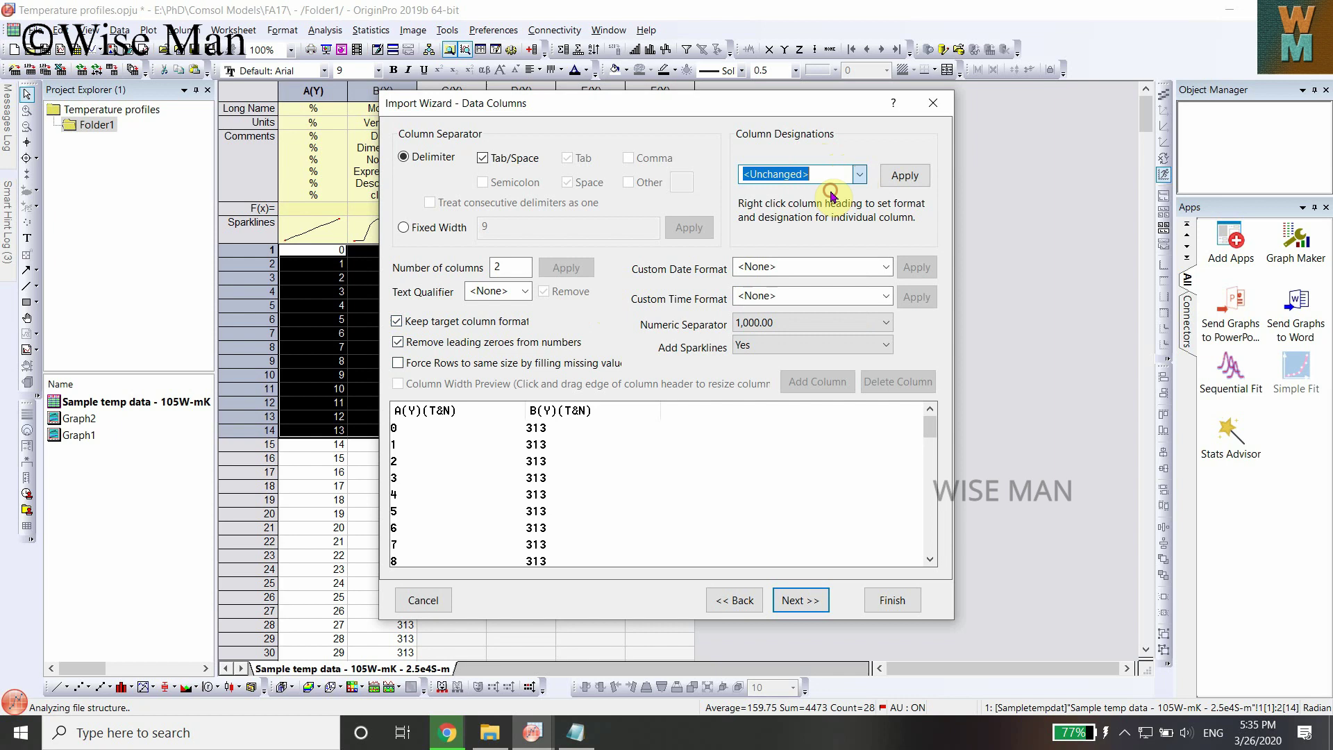
pyautogui.click(900, 175)
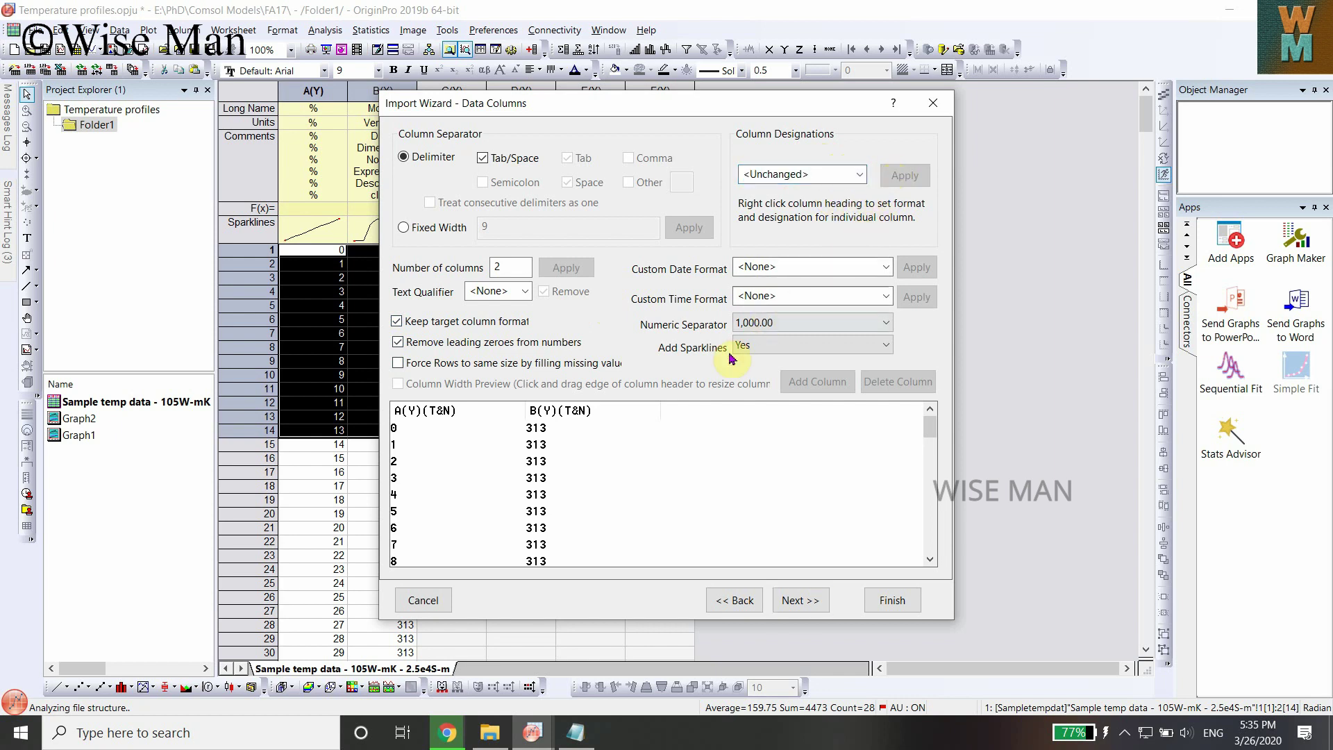
# - Apply X2Y so column A becomes X, then restore <Unchanged> so A and B are Y
pyautogui.click(860, 175)
pyautogui.click(816, 221)
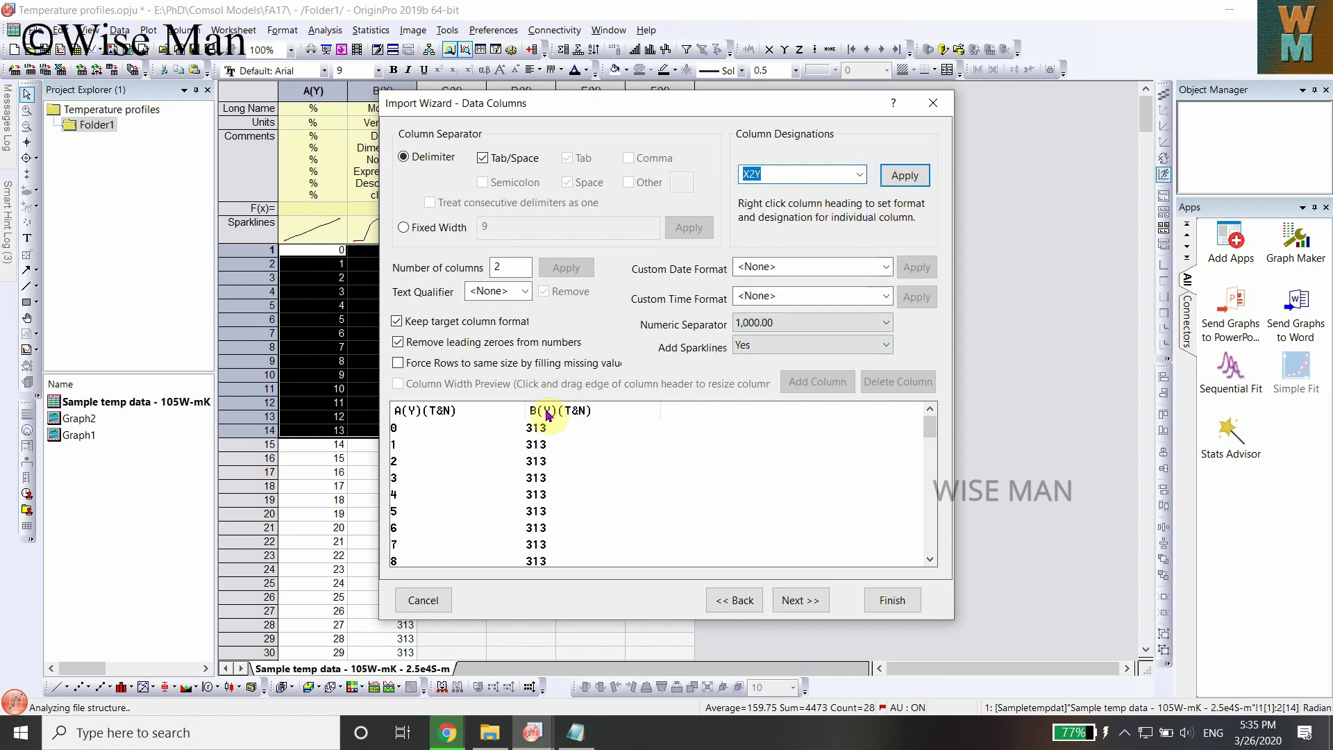
pyautogui.click(900, 176)
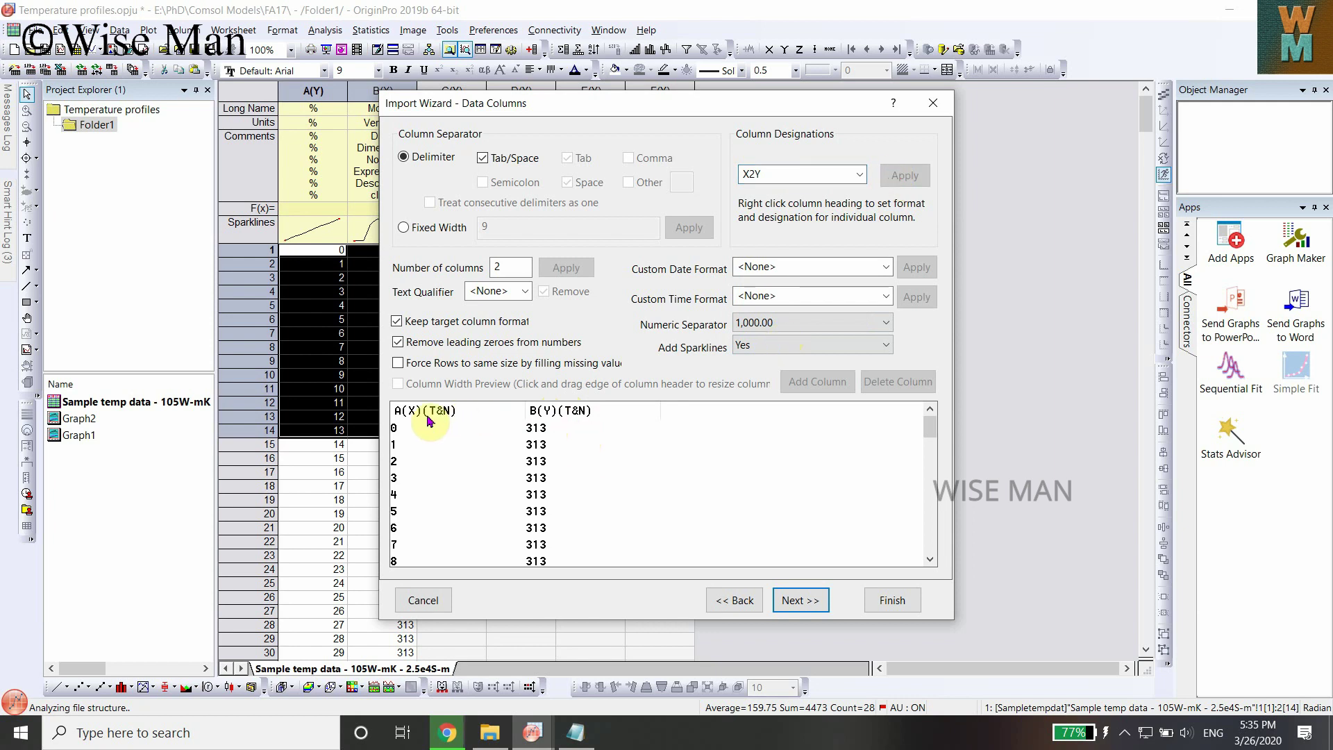
pyautogui.click(859, 177)
pyautogui.click(799, 188)
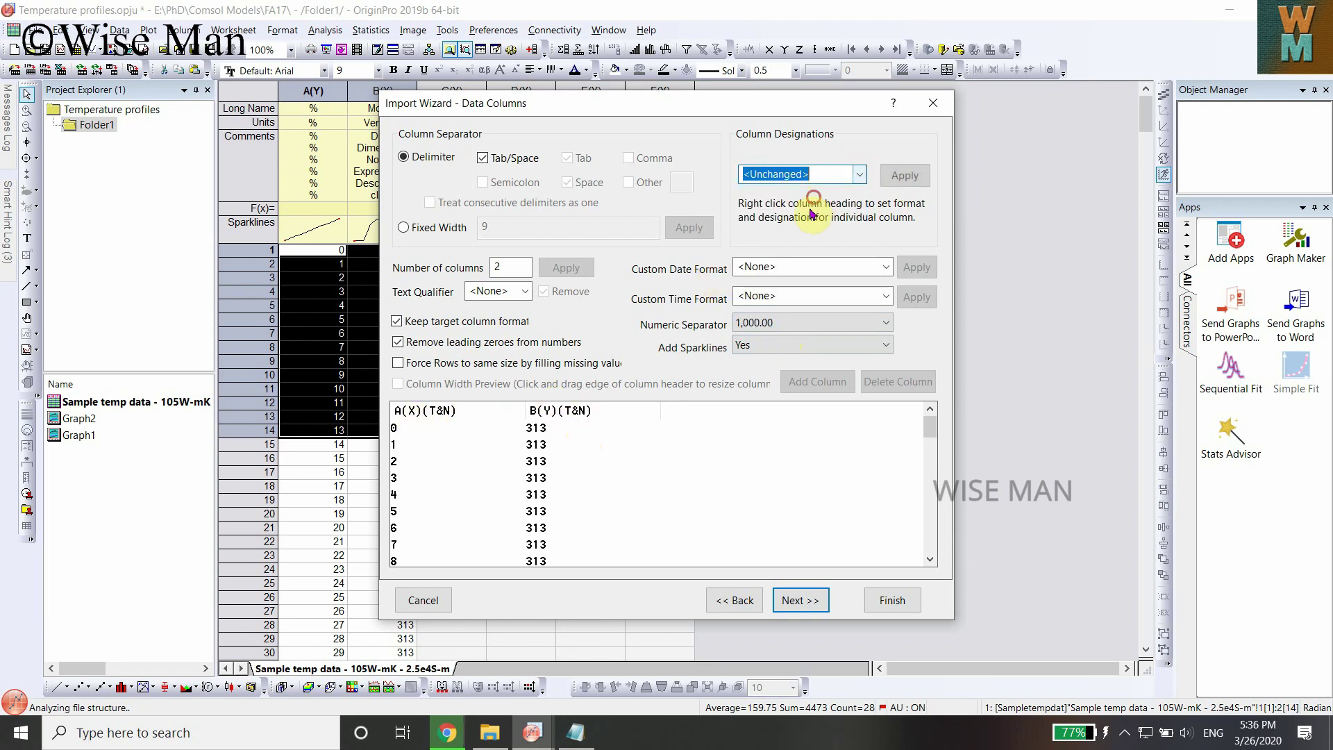
pyautogui.click(901, 176)
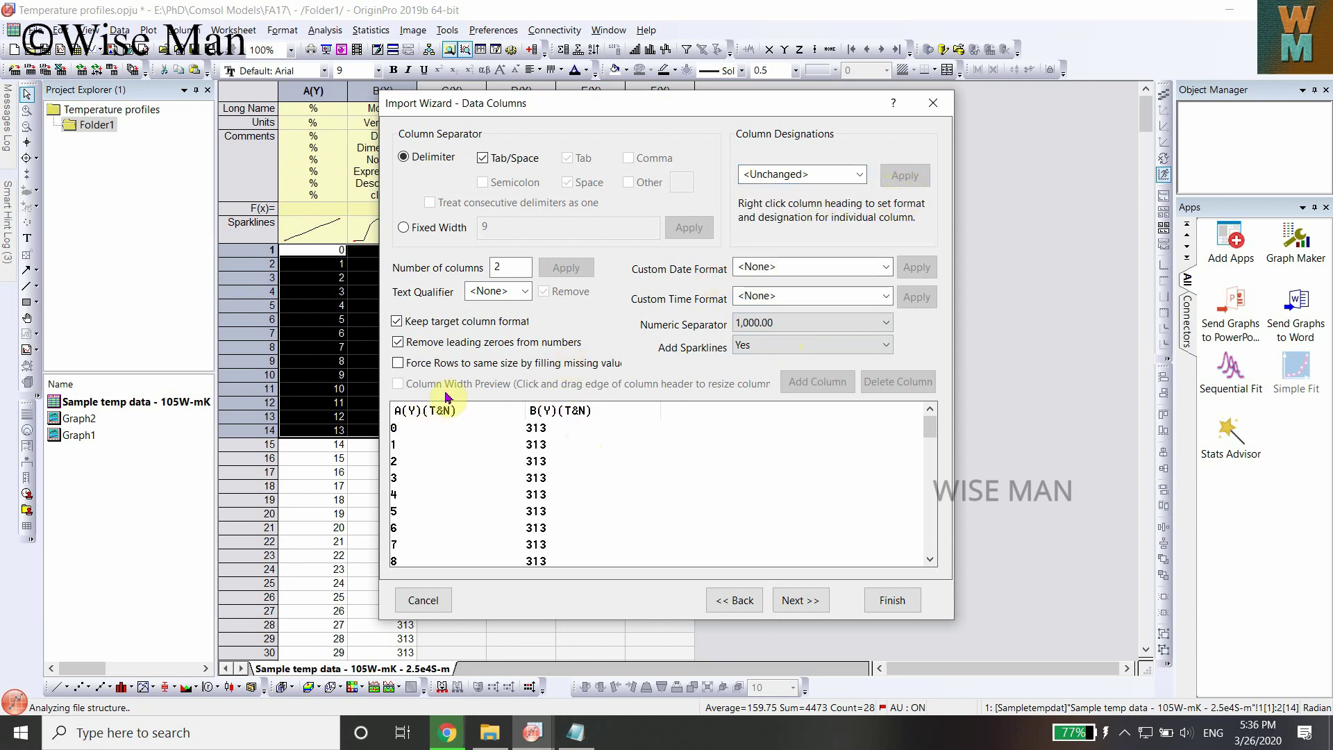
# - Set Custom Date Format to <None> after trying dd'.'MM'.'yy
pyautogui.click(885, 267)
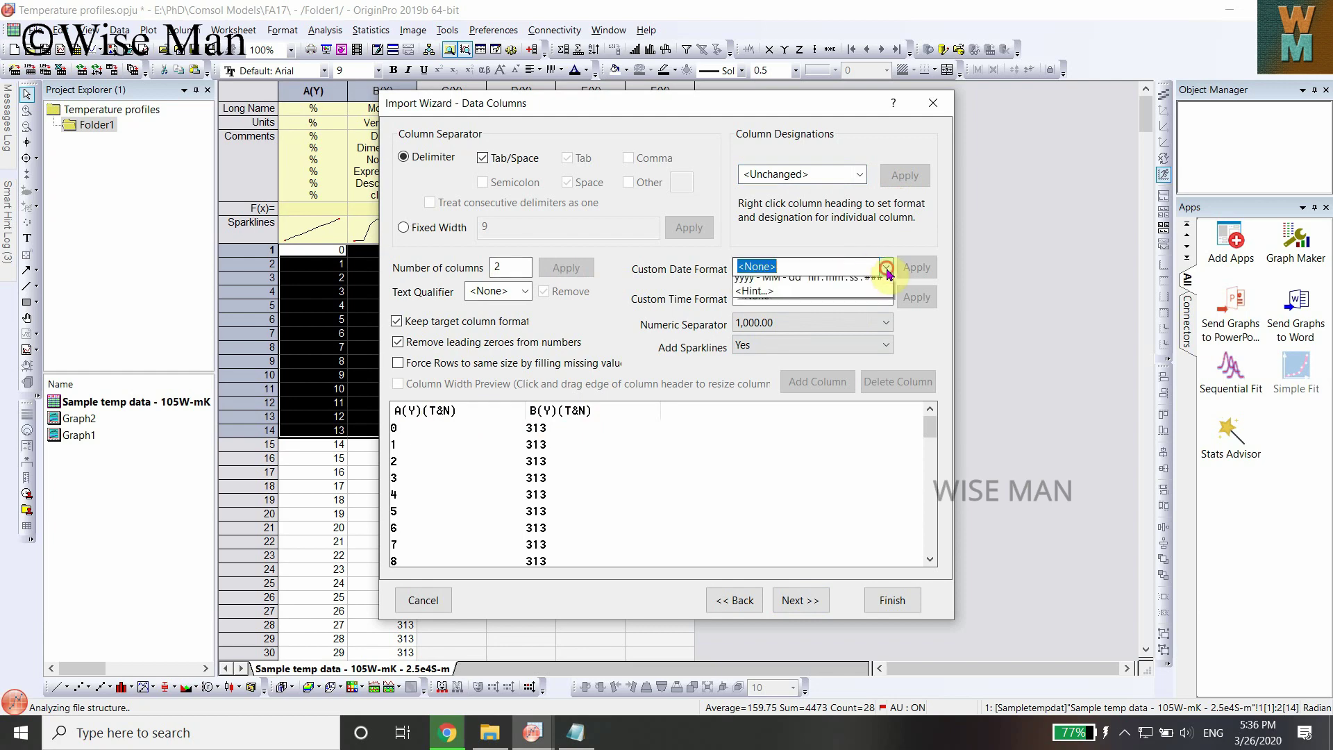
pyautogui.click(857, 298)
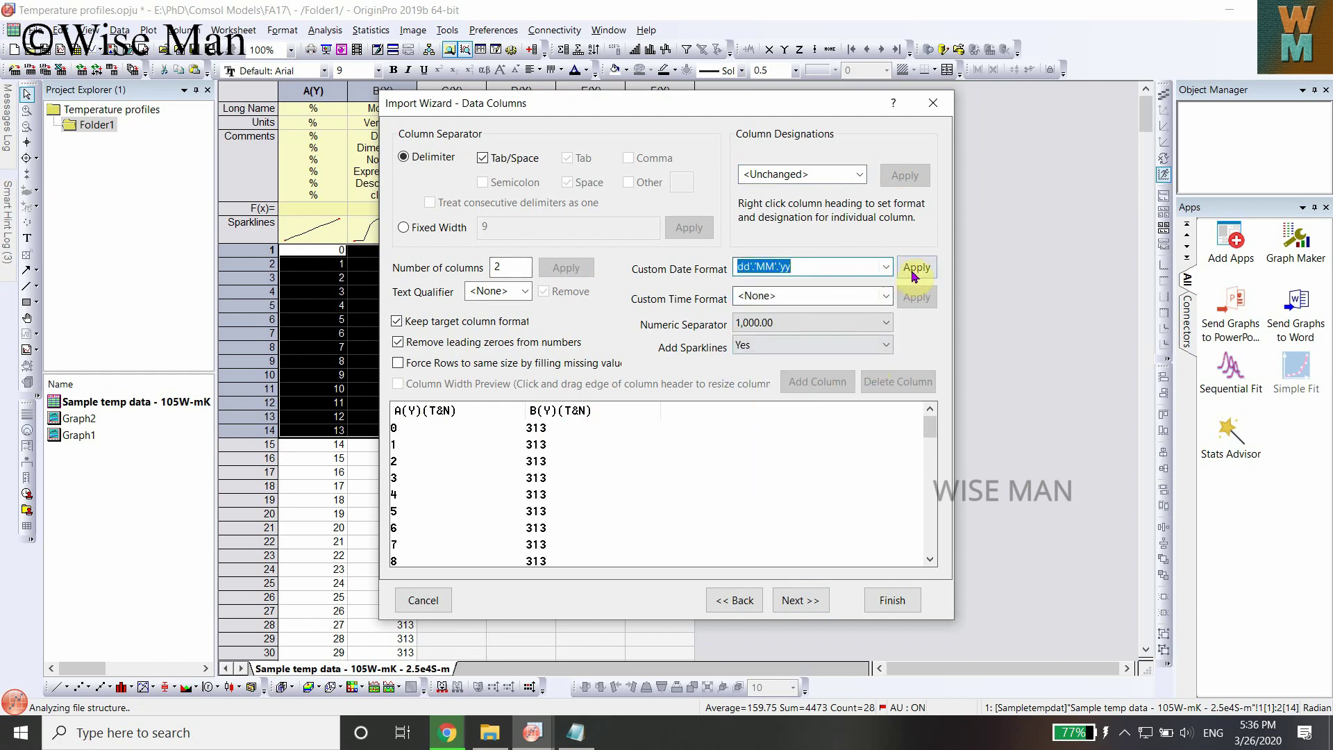
pyautogui.click(914, 271)
pyautogui.click(882, 267)
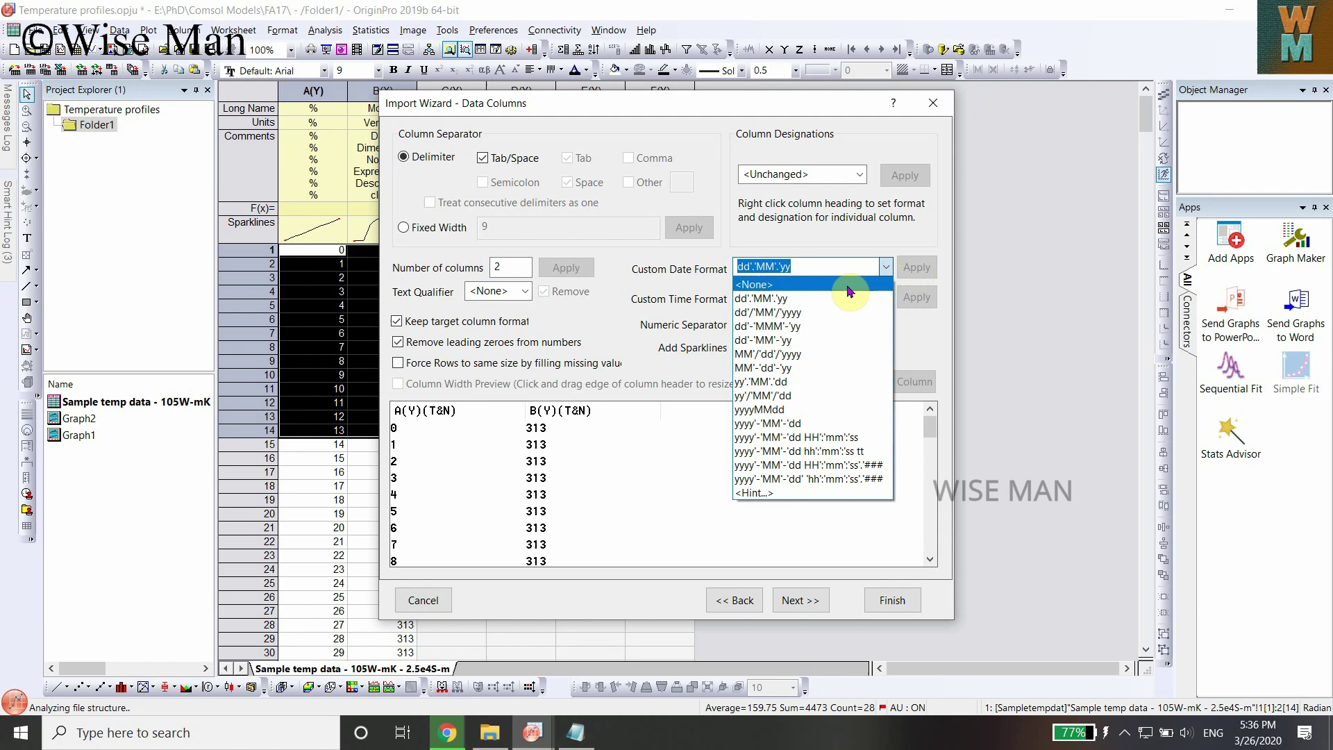
pyautogui.click(859, 292)
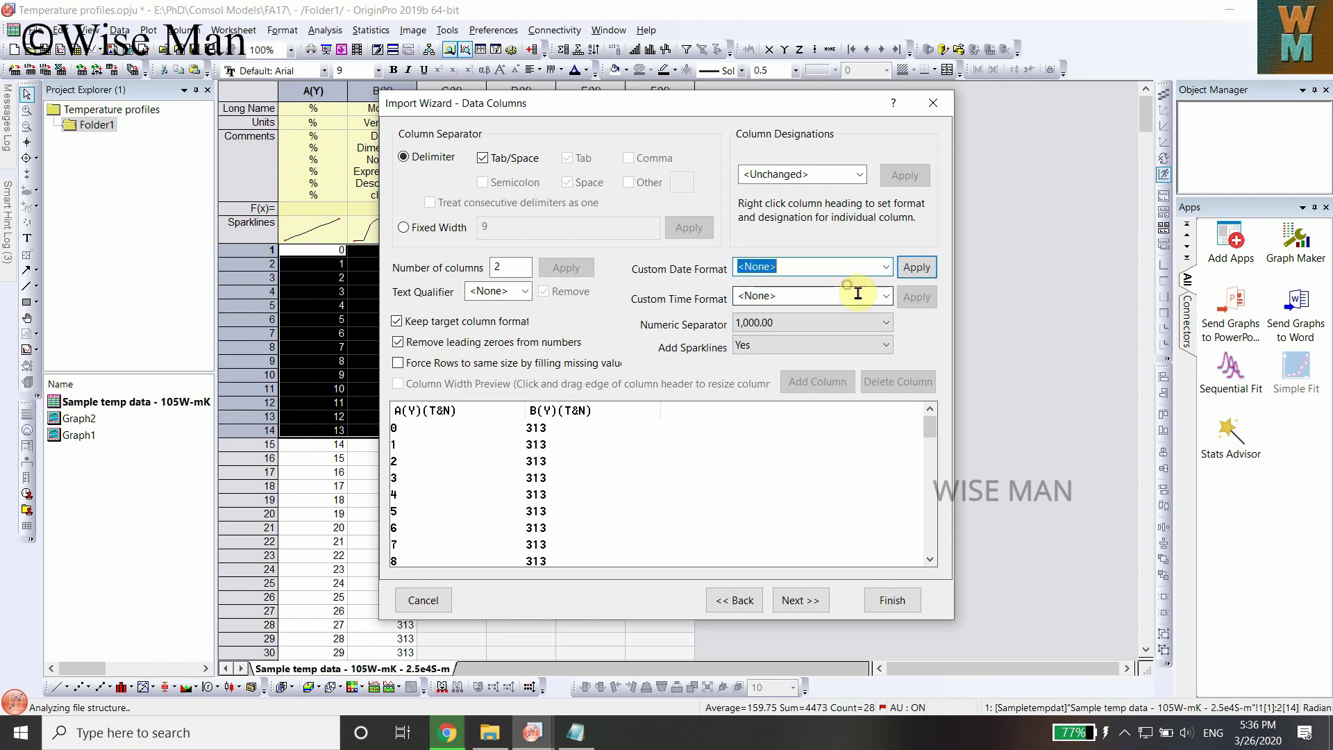
# - Set the Numeric Separator to 1,000.00 and Add Sparklines to Yes
pyautogui.click(876, 324)
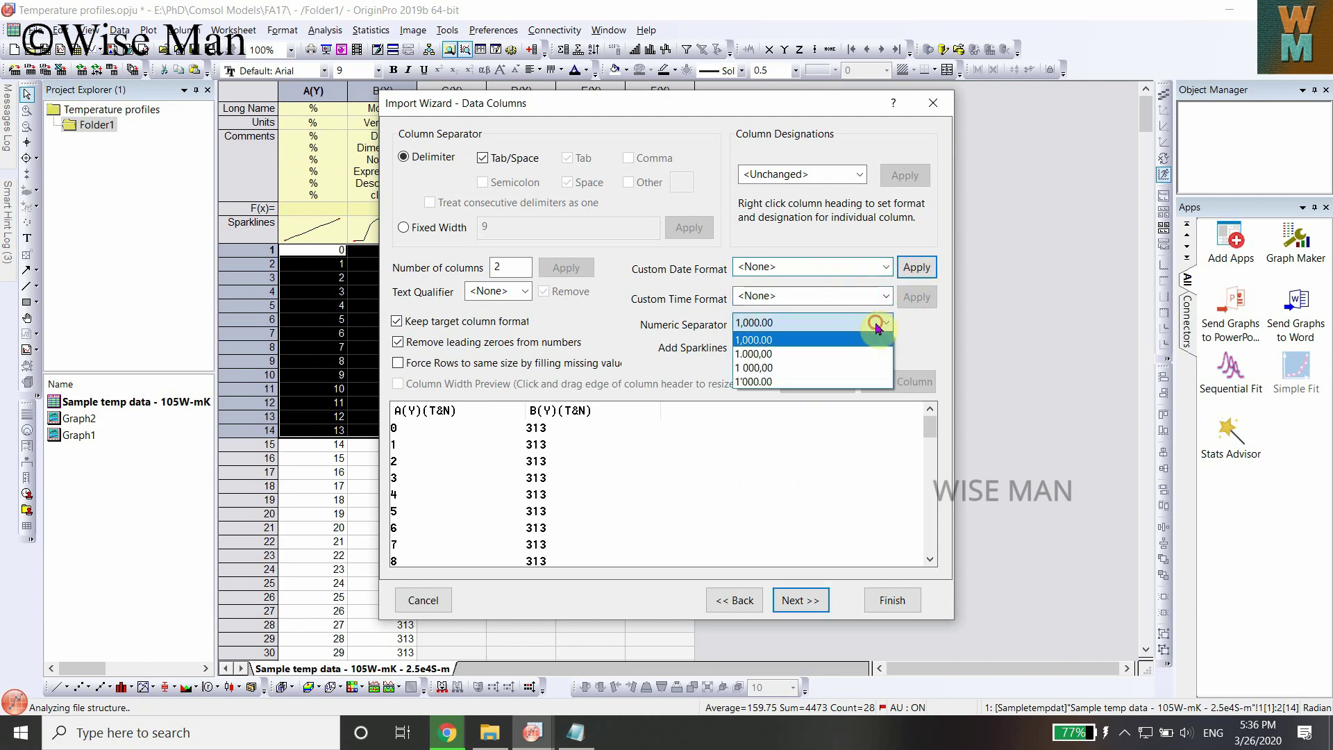
pyautogui.click(859, 369)
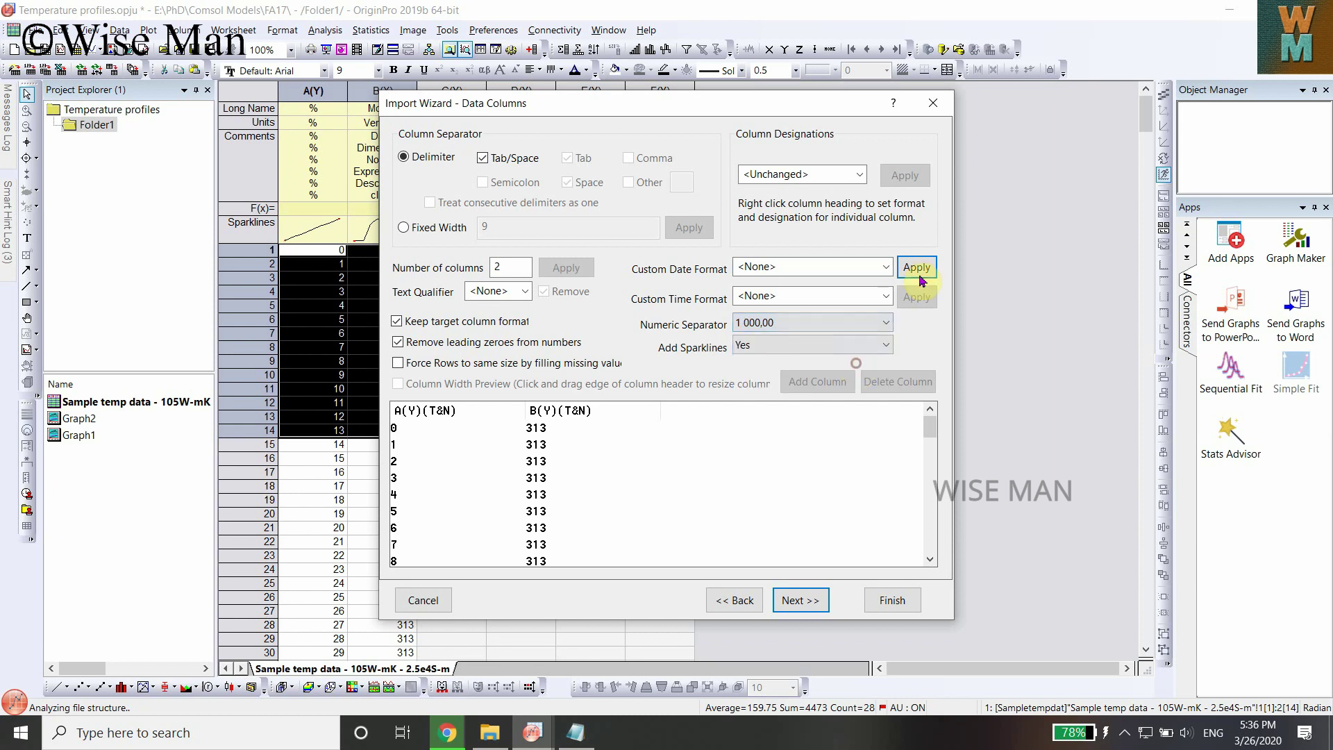
pyautogui.click(917, 268)
pyautogui.click(884, 297)
pyautogui.click(884, 298)
pyautogui.click(886, 323)
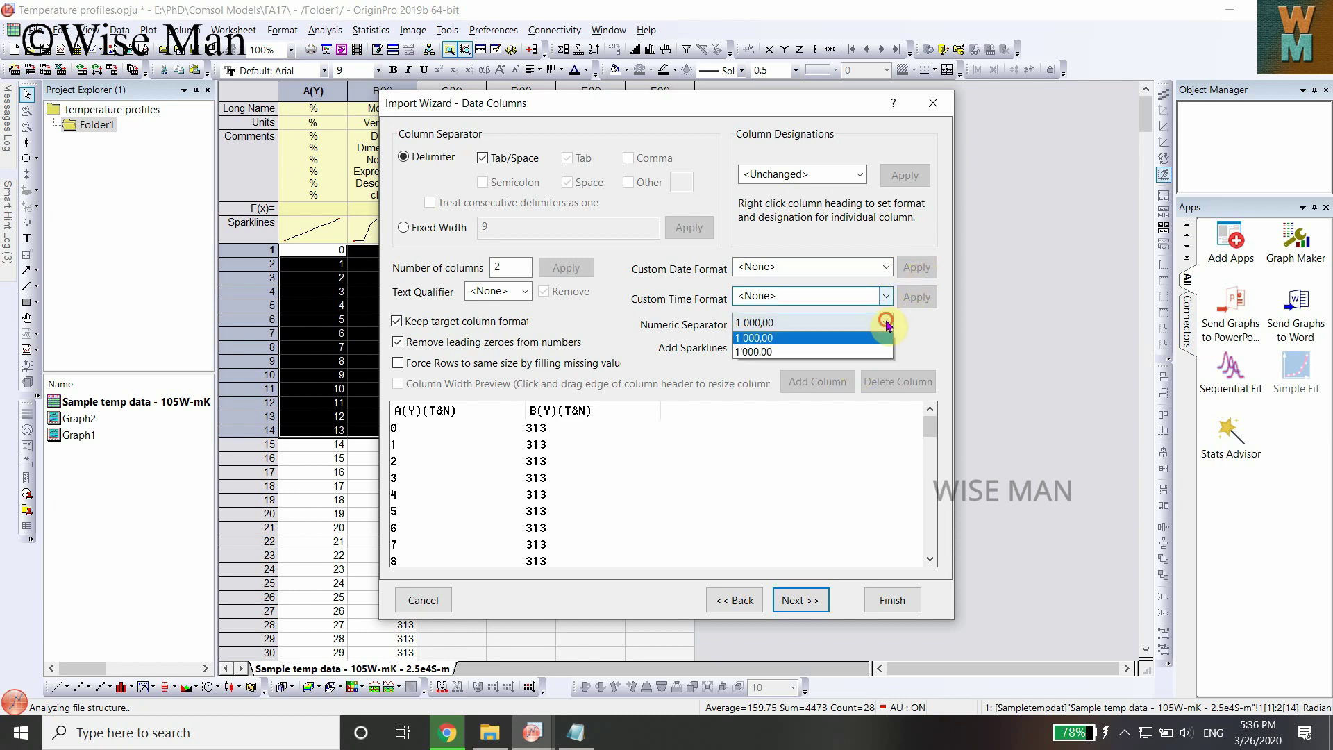
pyautogui.click(851, 336)
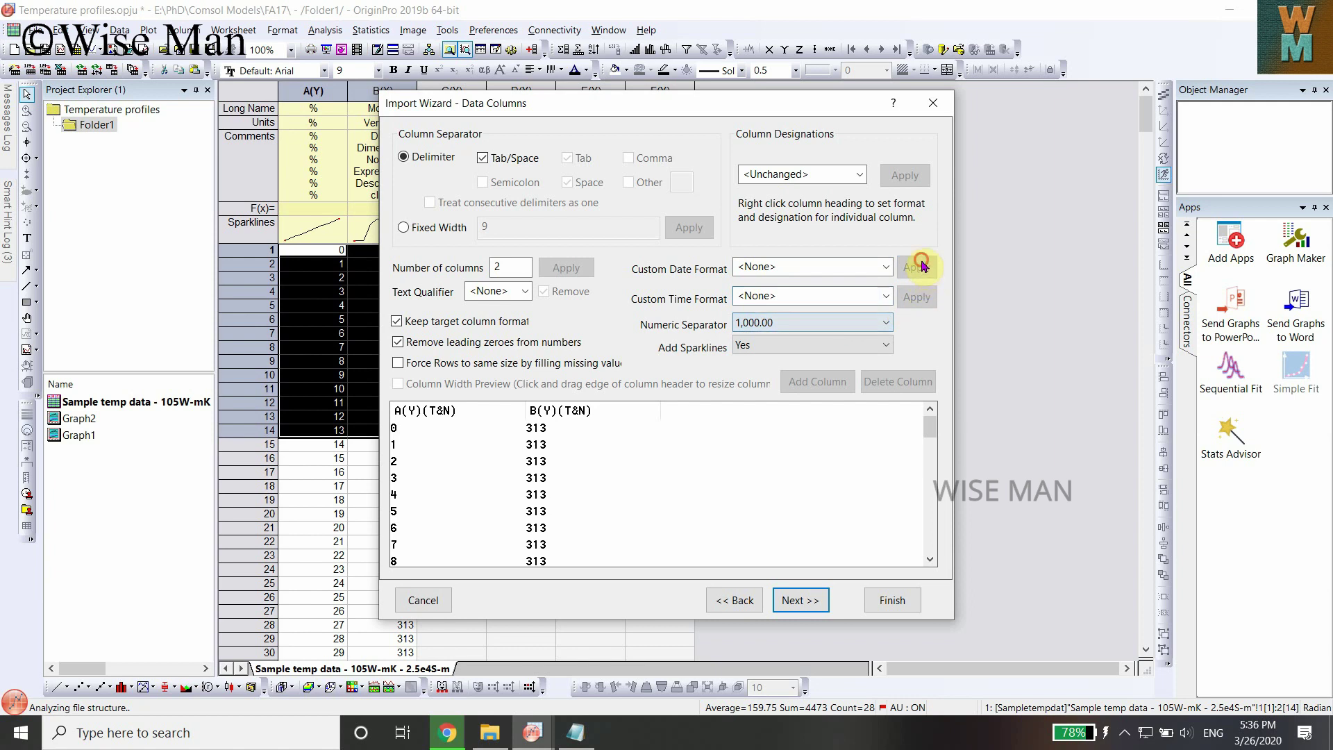
pyautogui.click(883, 321)
pyautogui.click(843, 380)
pyautogui.click(883, 323)
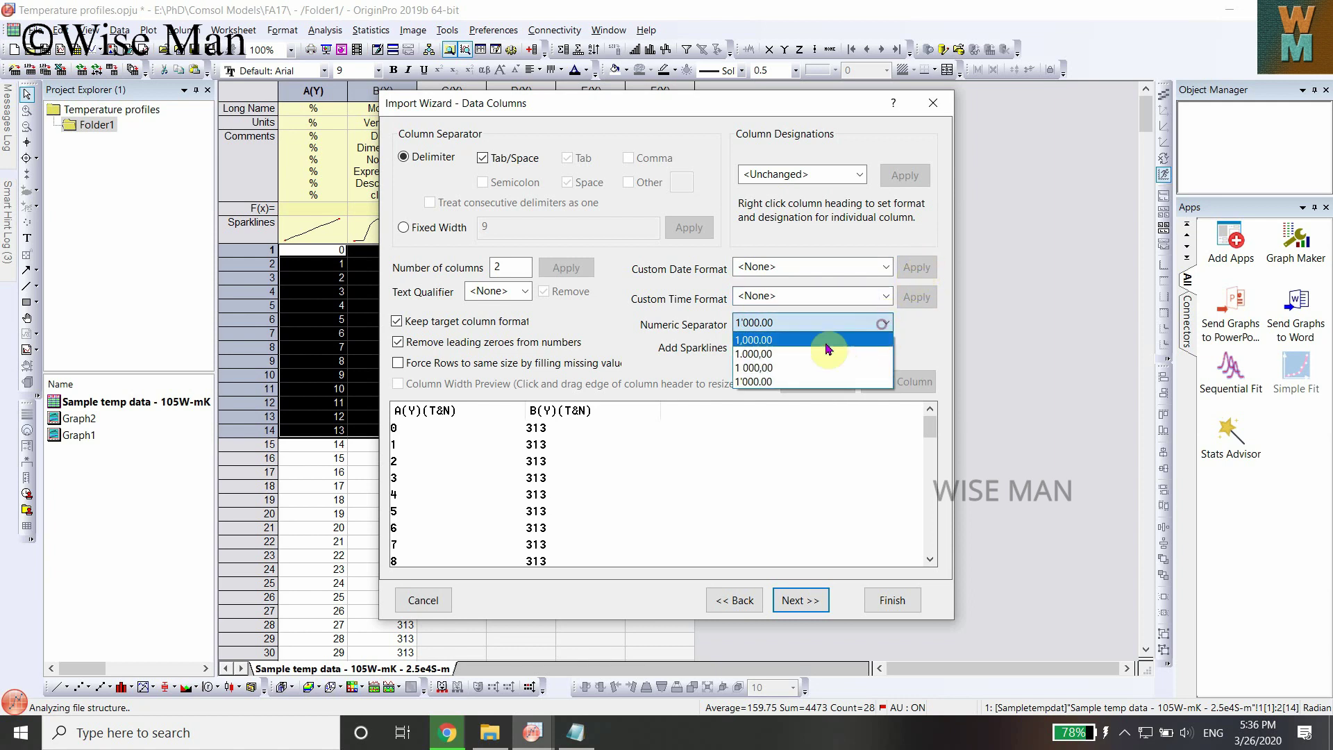
pyautogui.click(824, 338)
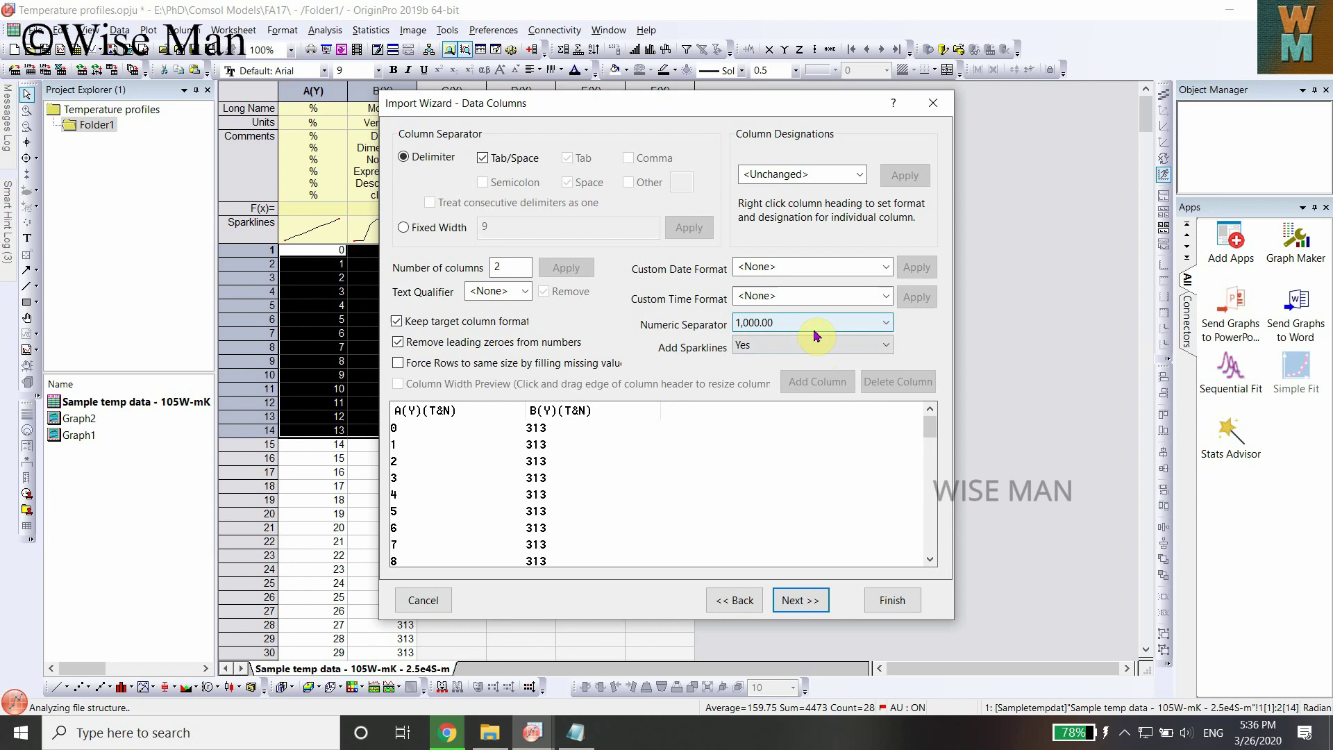
pyautogui.click(845, 345)
pyautogui.click(780, 379)
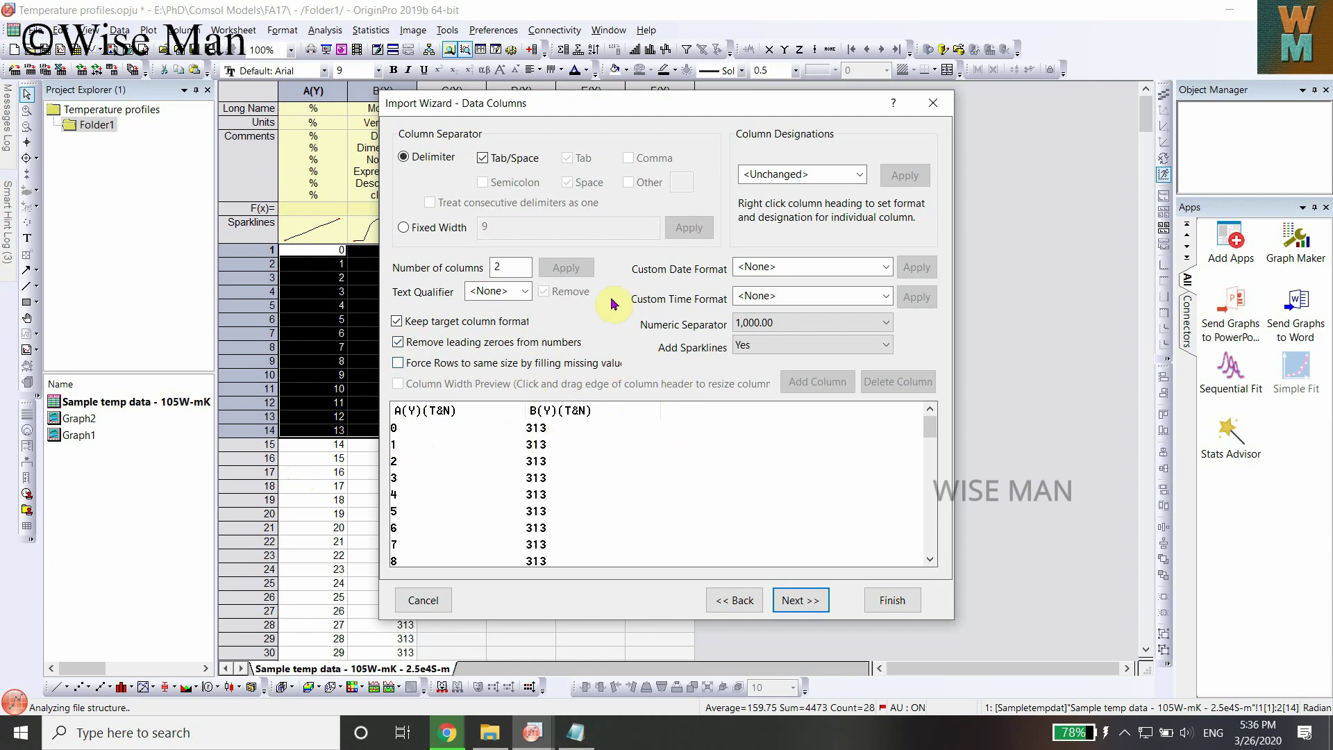
# - Advance to the Data Selection page with Partial import set to None
pyautogui.click(799, 601)
pyautogui.scroll(-11, 646, 481)
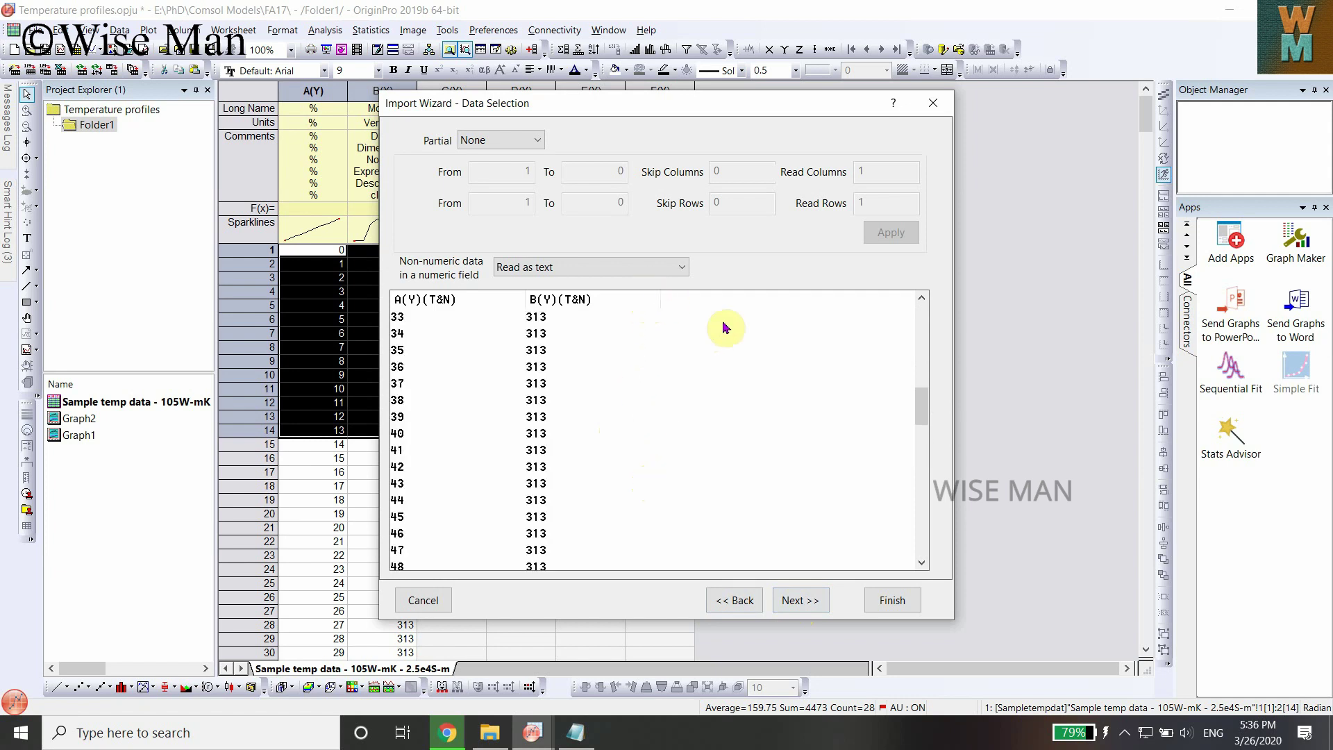
pyautogui.click(495, 136)
pyautogui.click(503, 159)
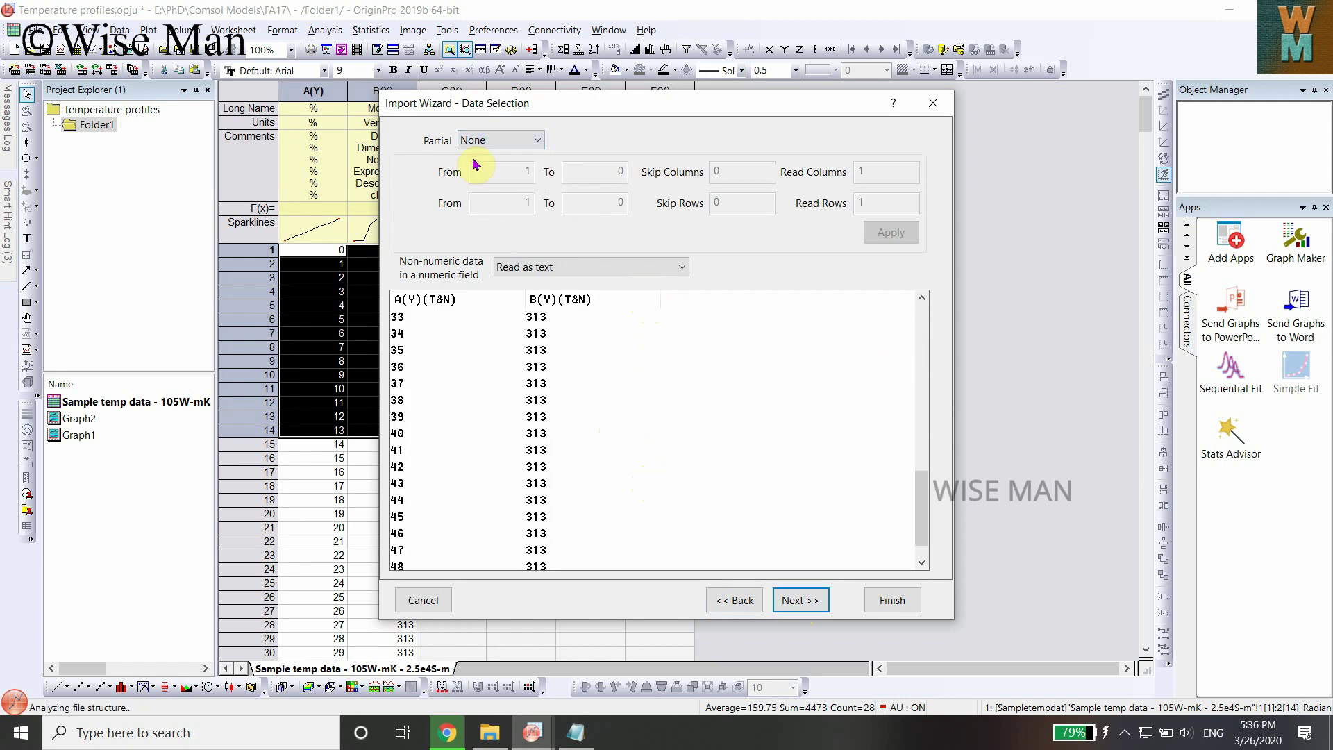
# - Try Partial import as All Files, revert it to None, and continue to Save Filters
pyautogui.click(506, 141)
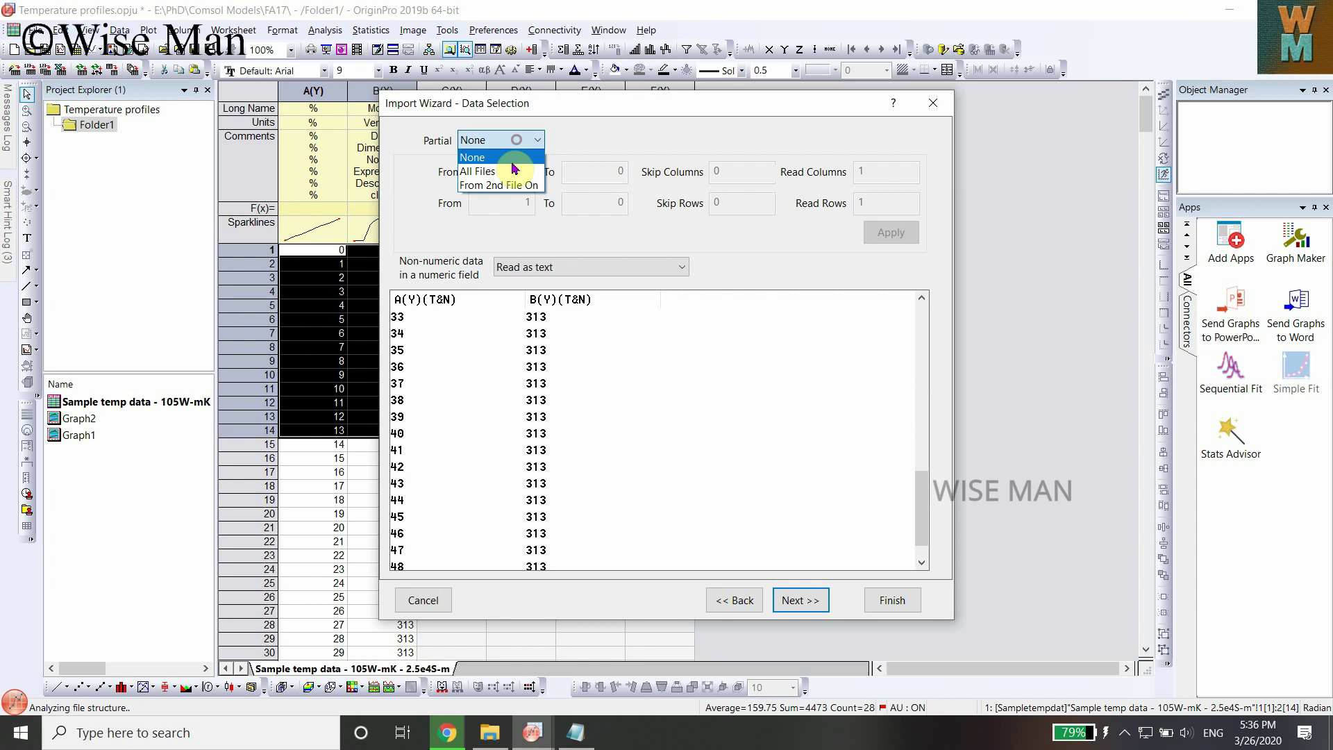
pyautogui.click(510, 171)
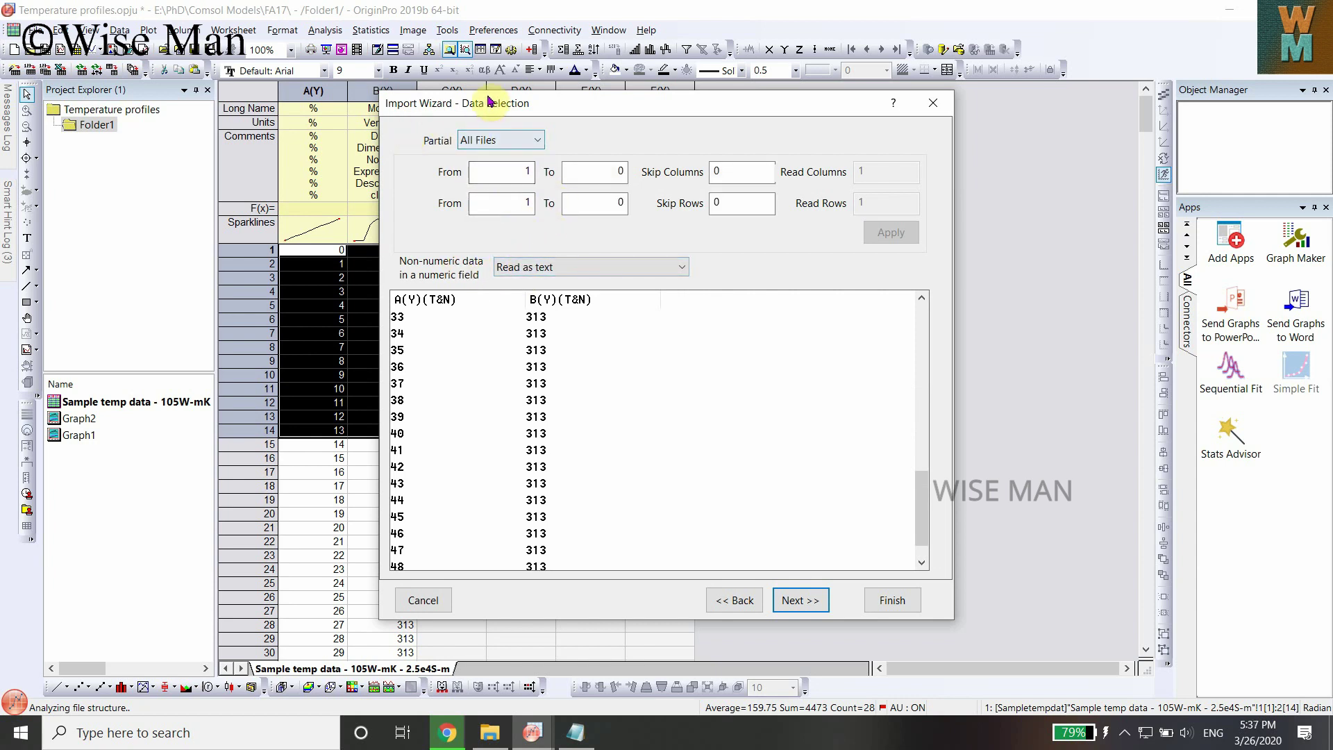
pyautogui.click(500, 142)
pyautogui.click(506, 158)
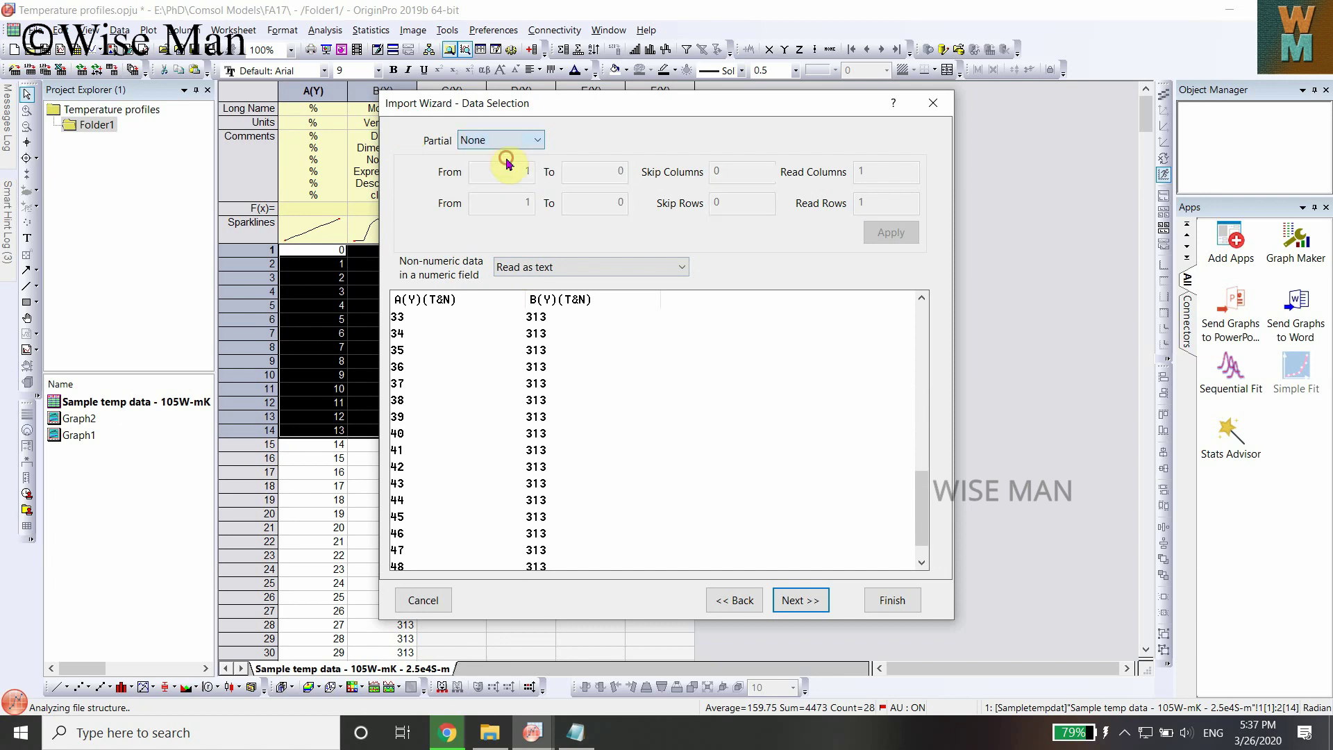
pyautogui.click(802, 599)
# - Enable Save filter with description 'txt' and finish, saving filter ASCII in User Files
pyautogui.click(404, 211)
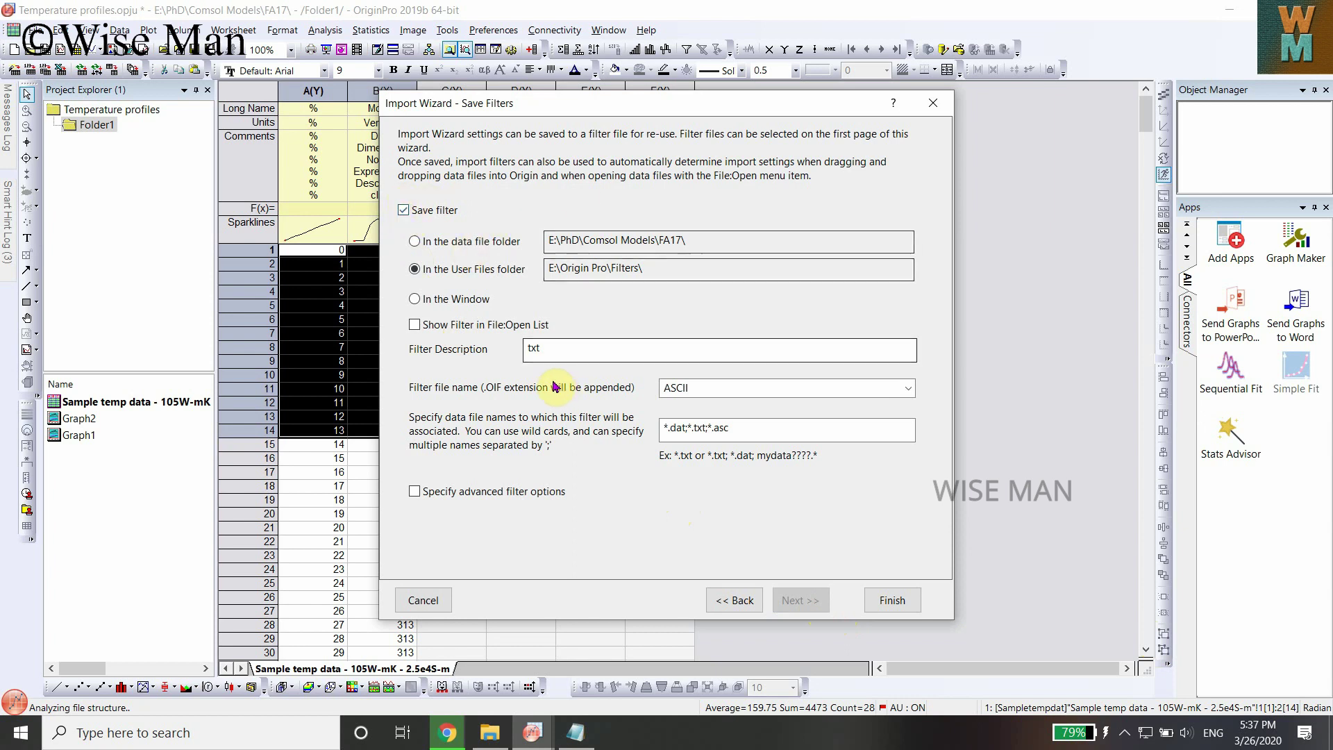
pyautogui.moveTo(547, 348); pyautogui.dragTo(525, 349)
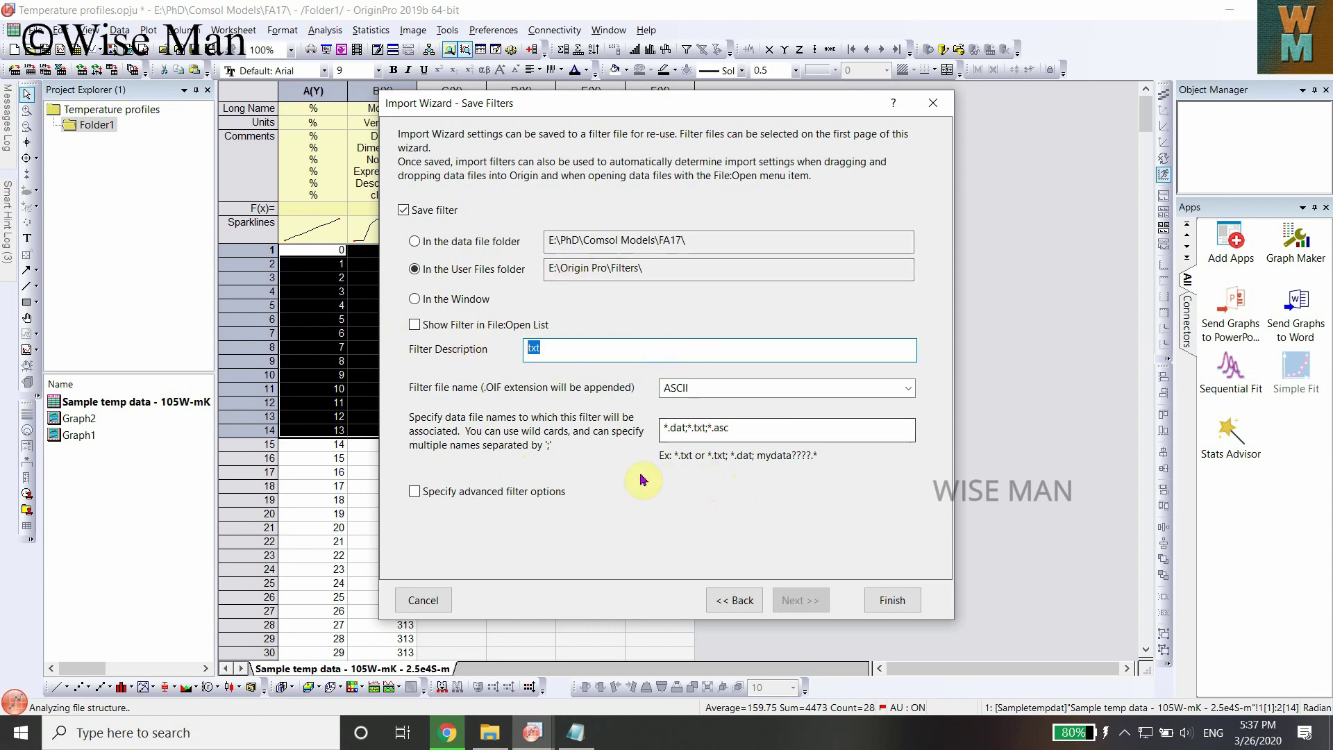
pyautogui.click(884, 602)
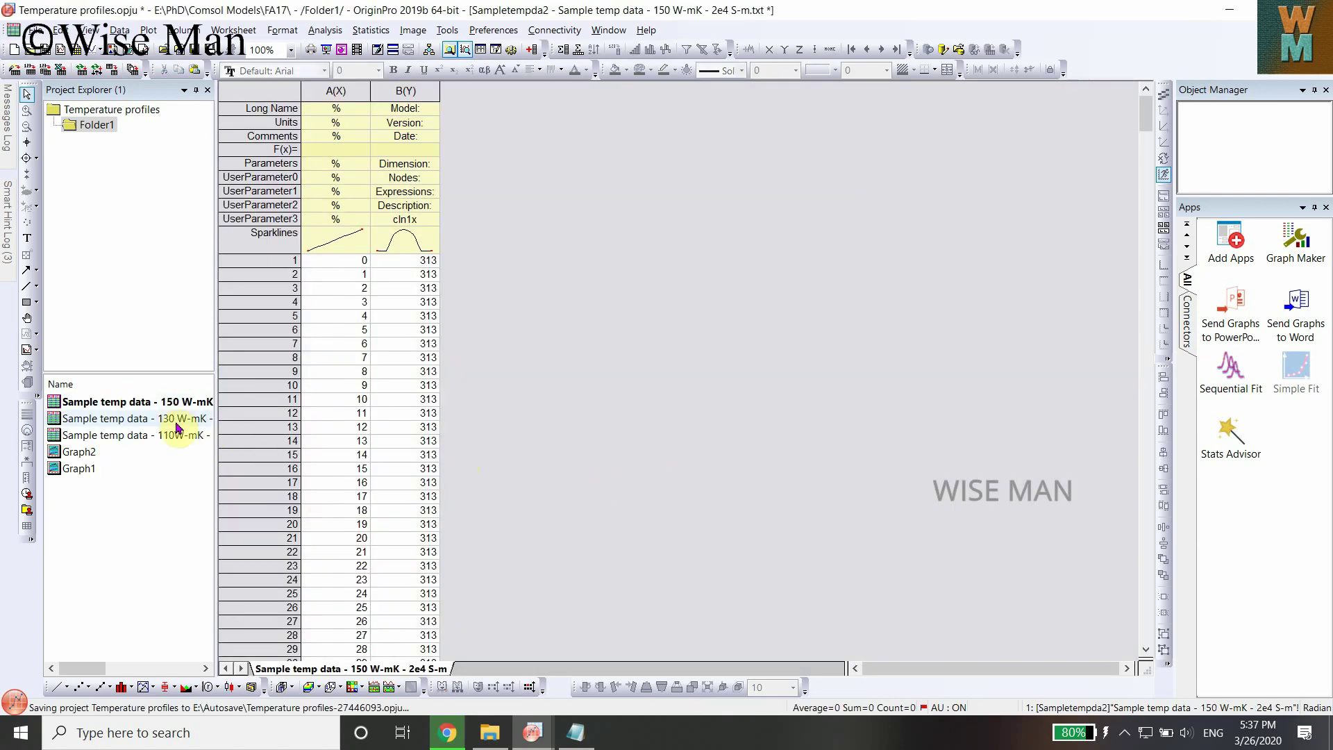
# - Browse the imported 150, 130 and 110 W-mK worksheets, ending on the 130 W-mK data
pyautogui.click(178, 420)
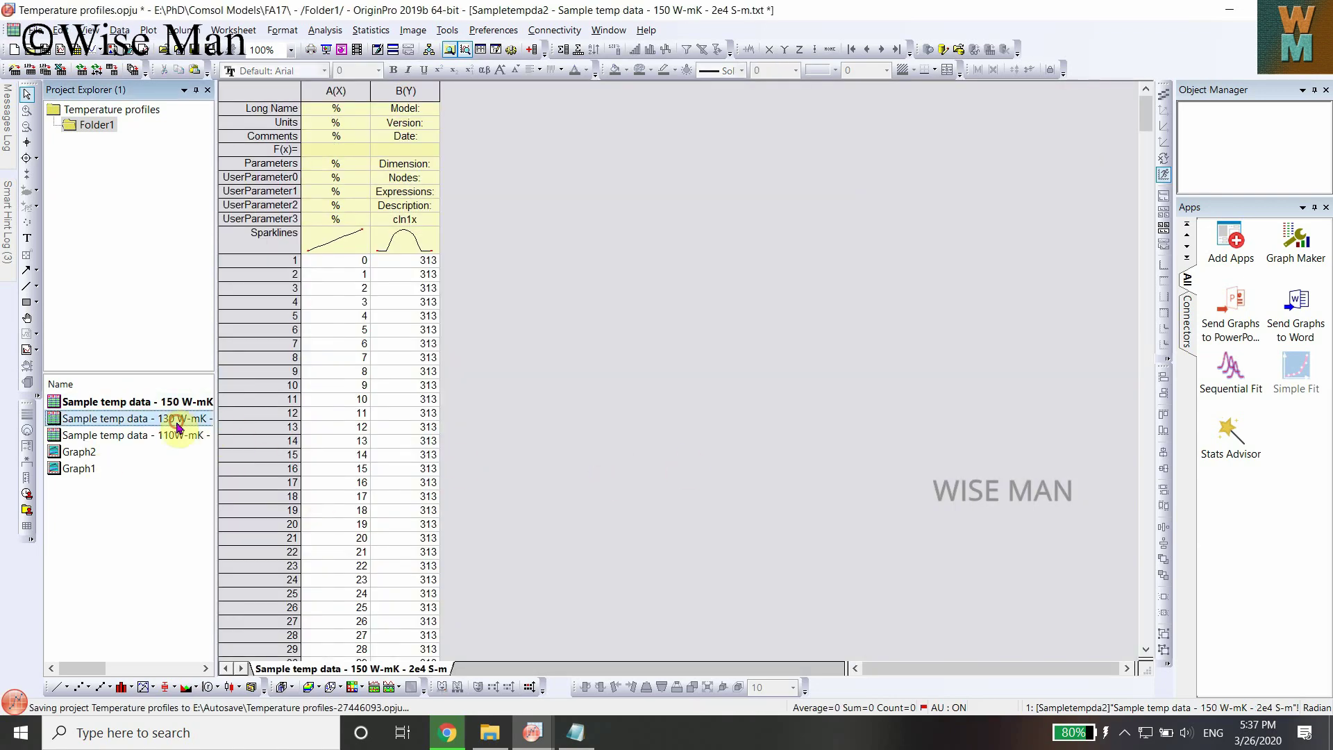
pyautogui.doubleClick(180, 420)
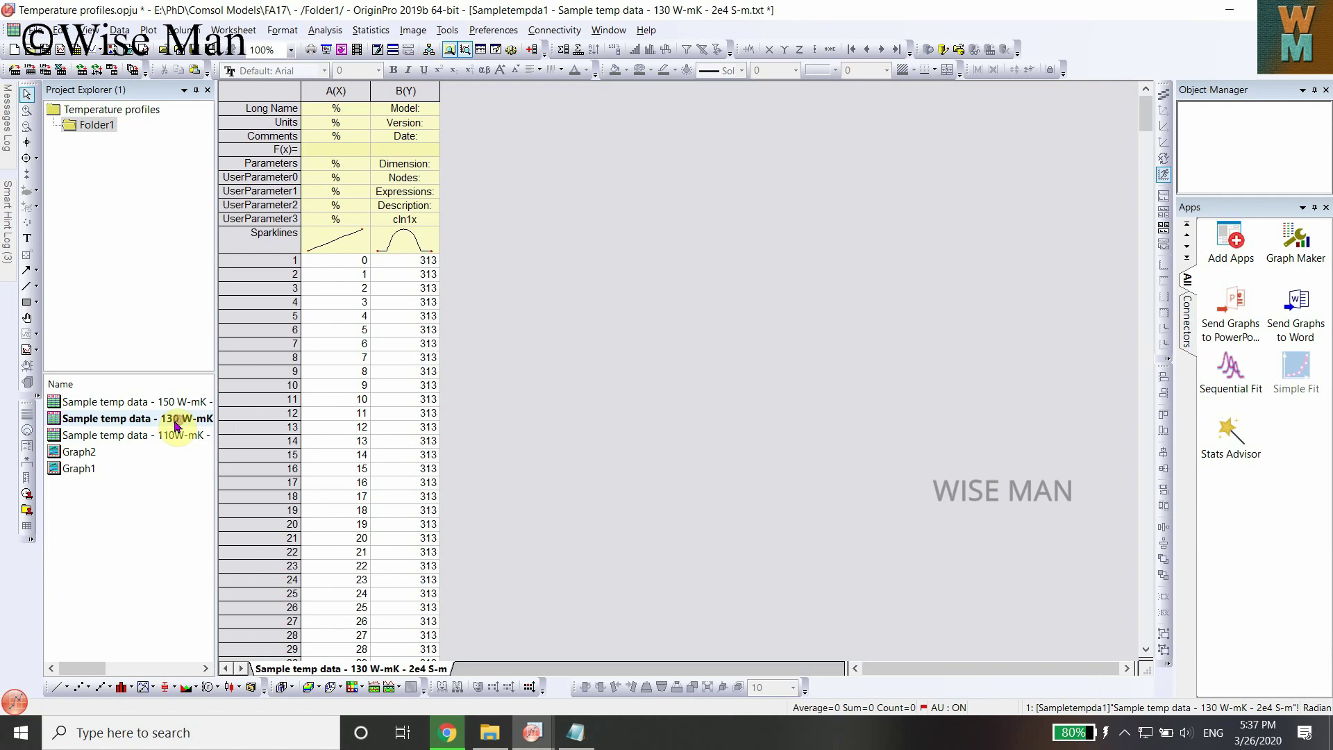
pyautogui.doubleClick(182, 436)
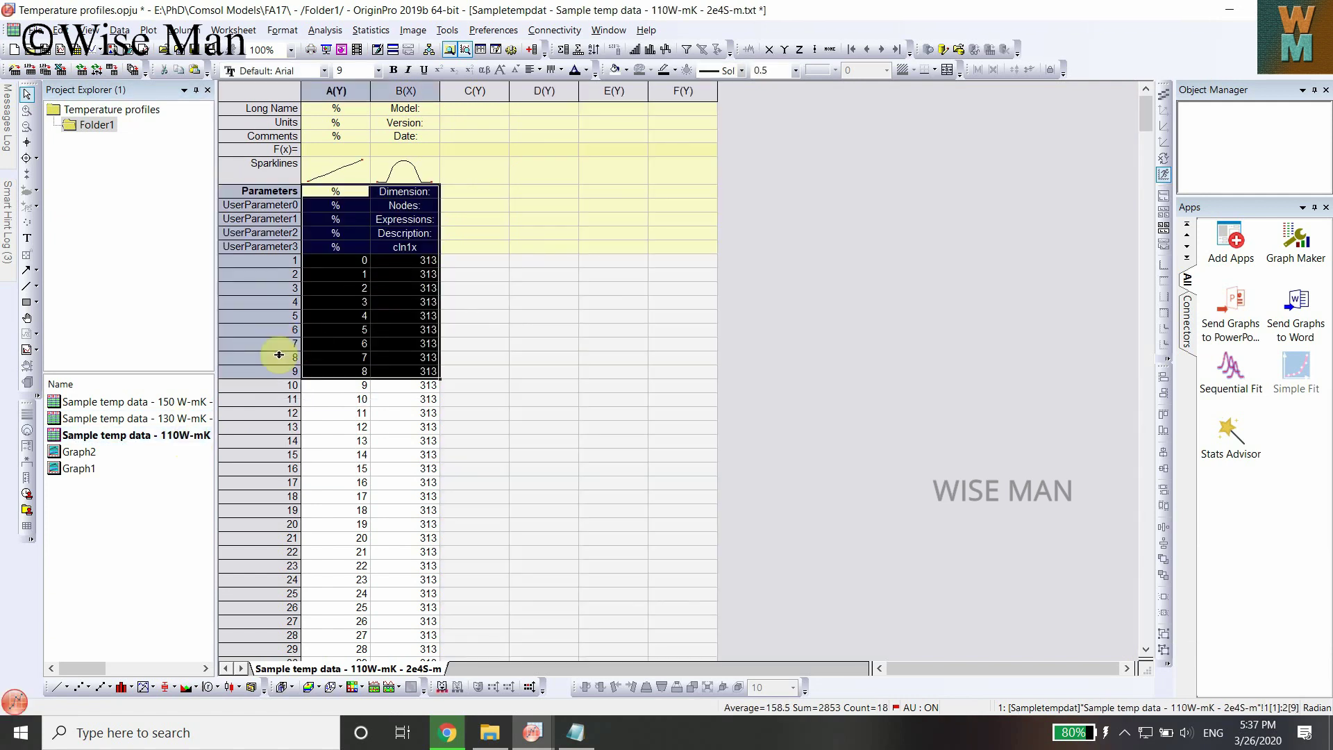
pyautogui.doubleClick(179, 418)
pyautogui.doubleClick(180, 404)
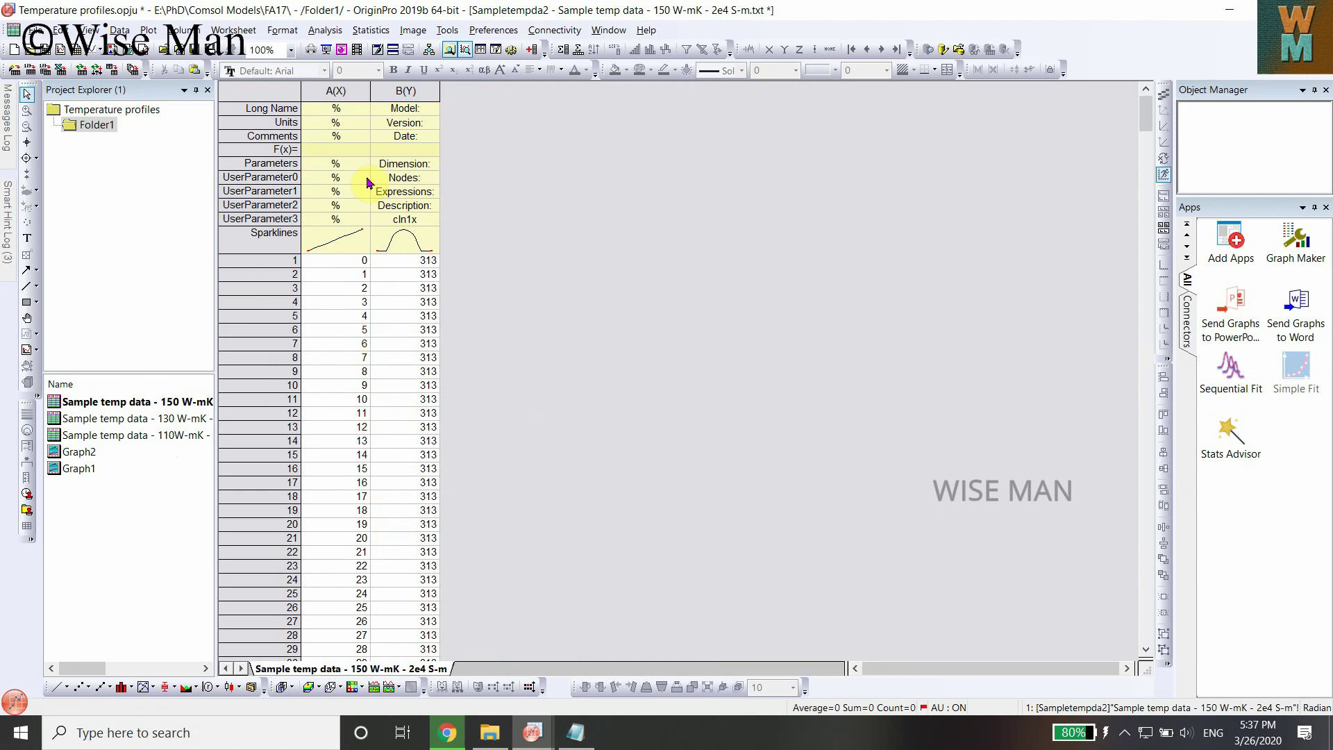
pyautogui.doubleClick(134, 419)
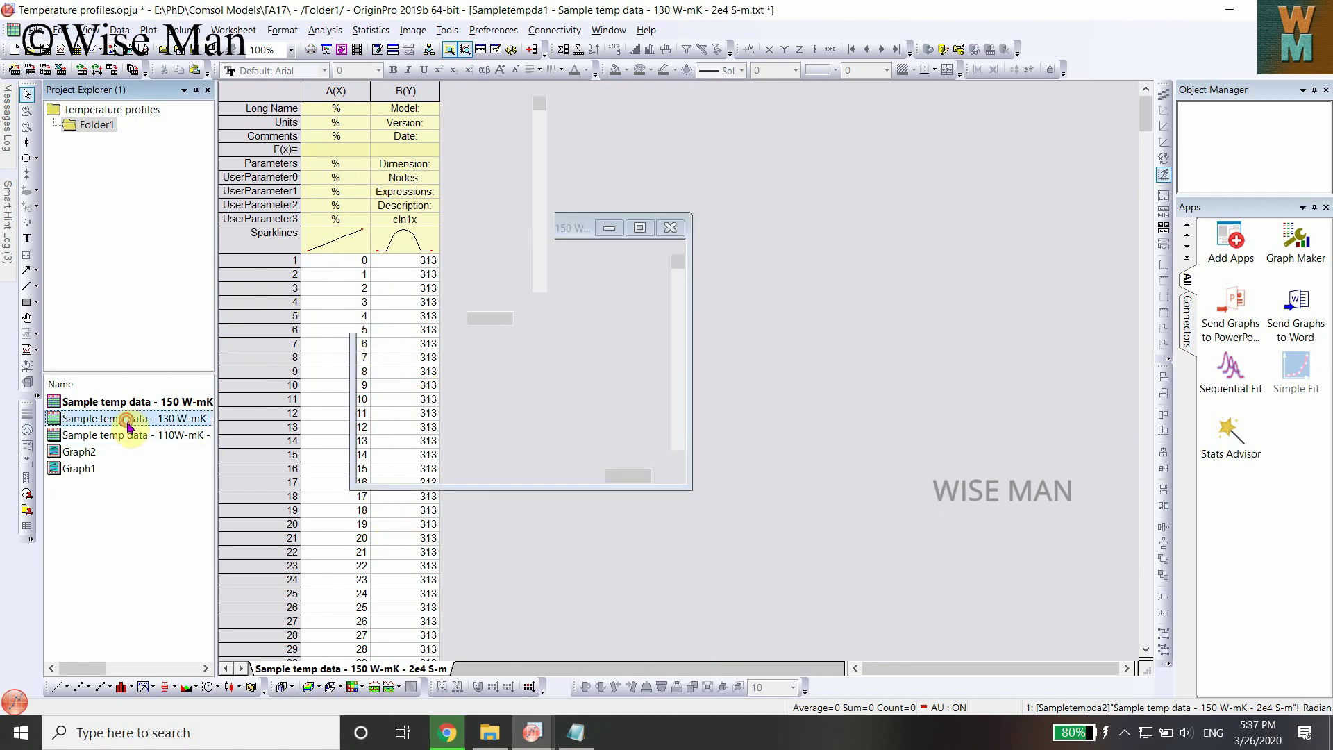
pyautogui.doubleClick(132, 438)
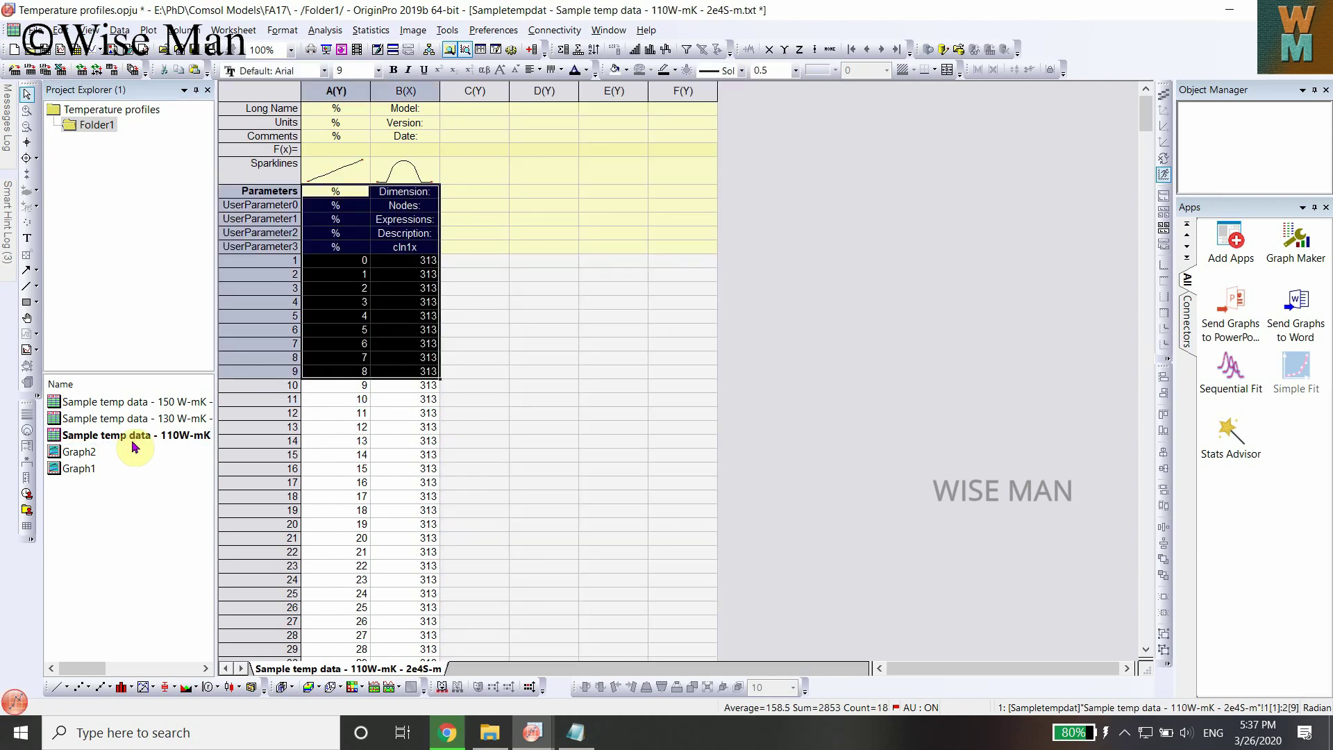
pyautogui.doubleClick(139, 419)
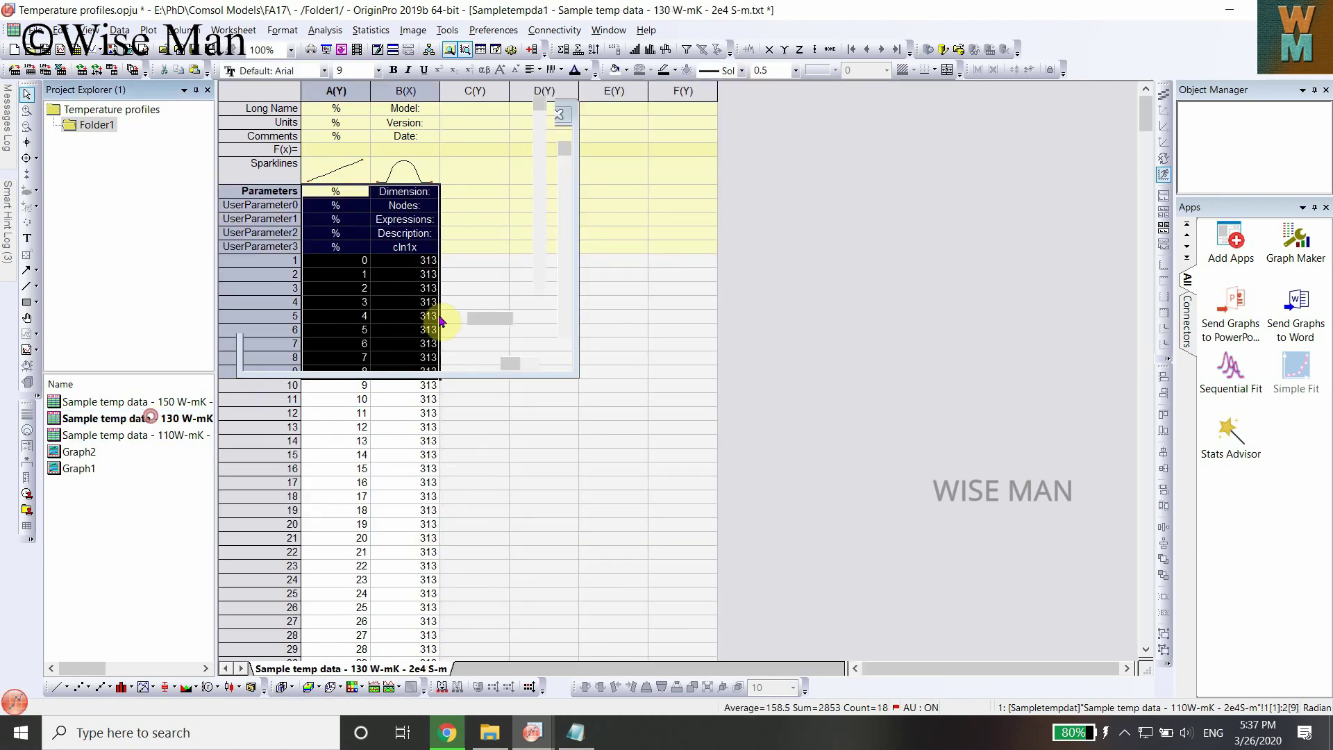
pyautogui.moveTo(1146, 115)
pyautogui.mouseDown()
pyautogui.moveTo(1167, 625)
pyautogui.moveTo(1130, 329)
pyautogui.moveTo(1133, 115)
pyautogui.mouseUp()
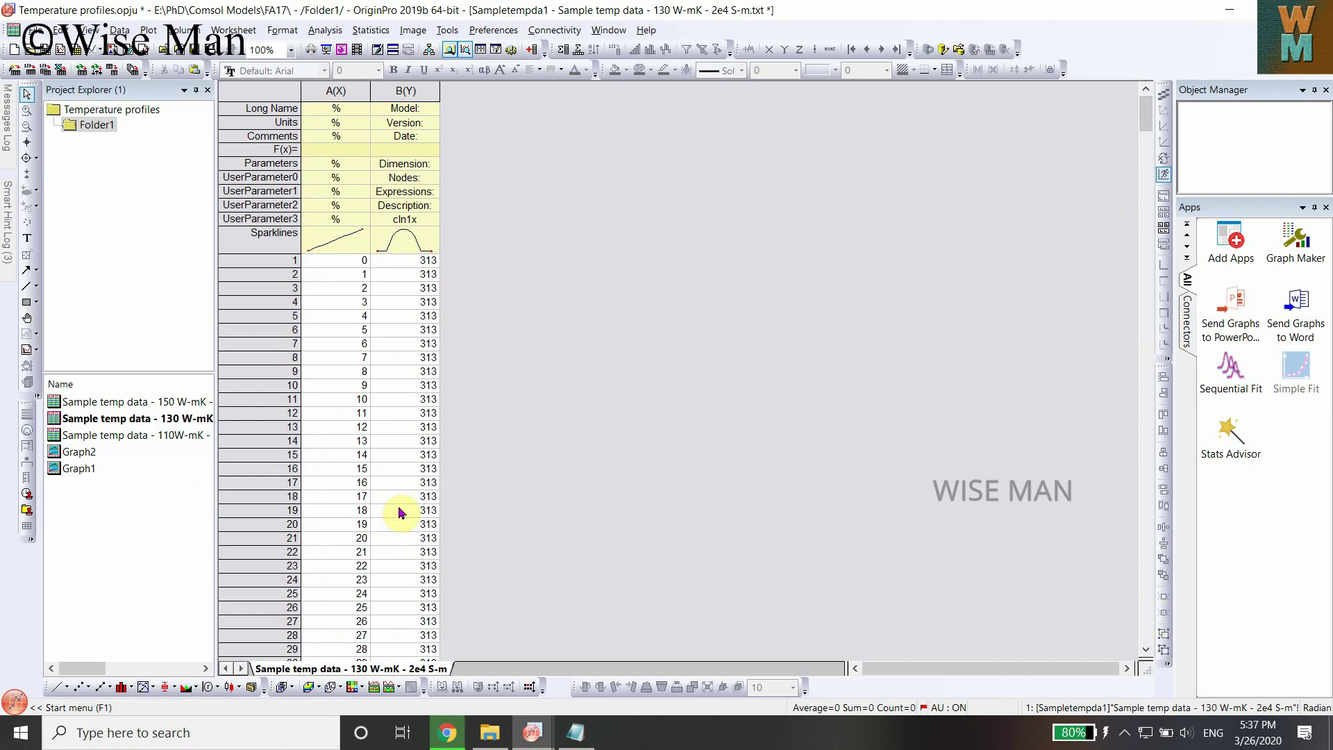